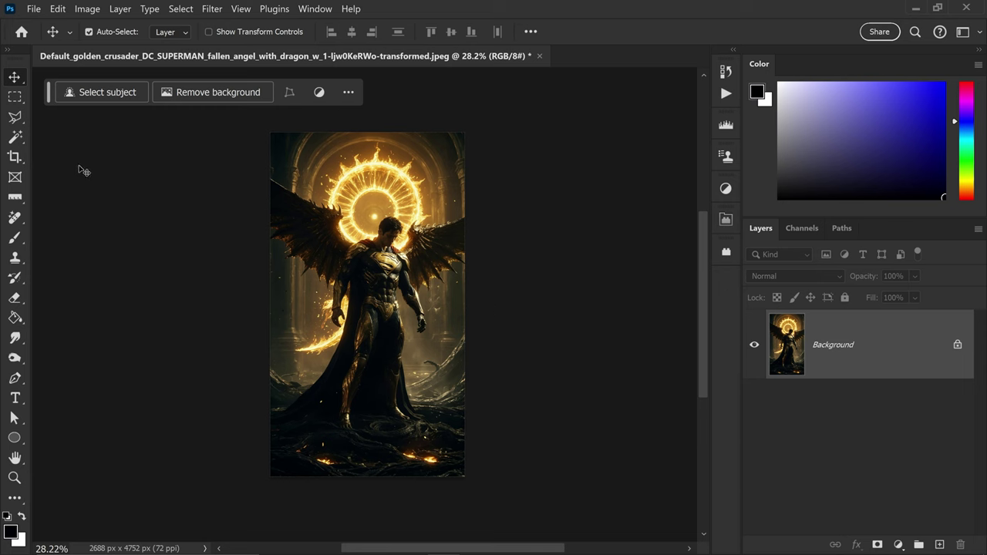
Step: Expand the portrait image's canvas equally on both sides to about 8036 px wide with Generative Expand, leaving the prompt empty
left_click(19, 156)
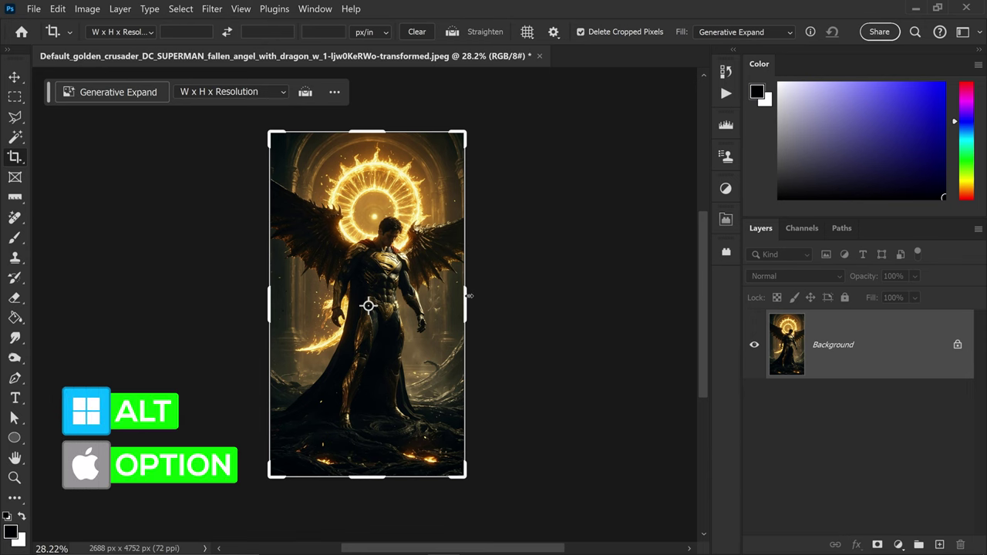
left_click_drag(466, 295, 658, 297)
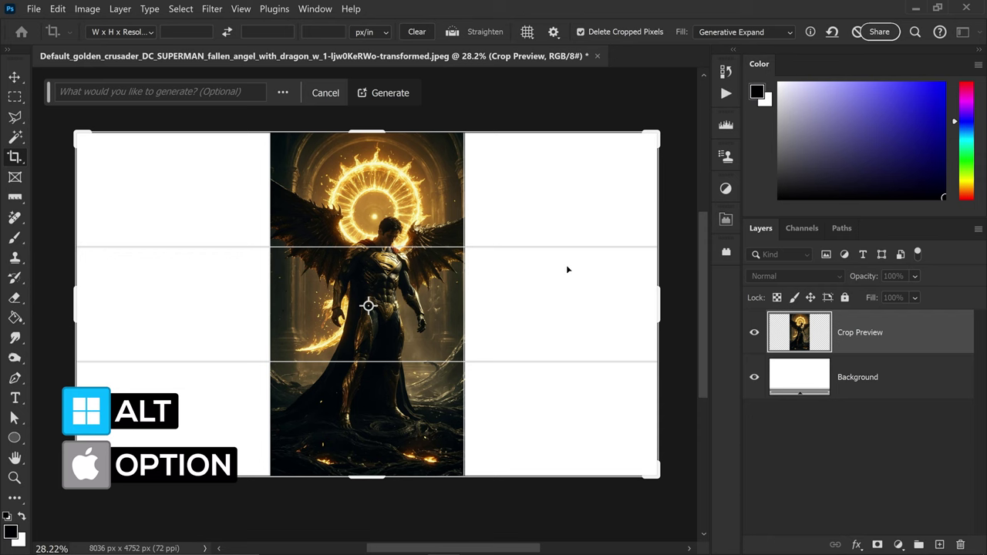
left_click(367, 94)
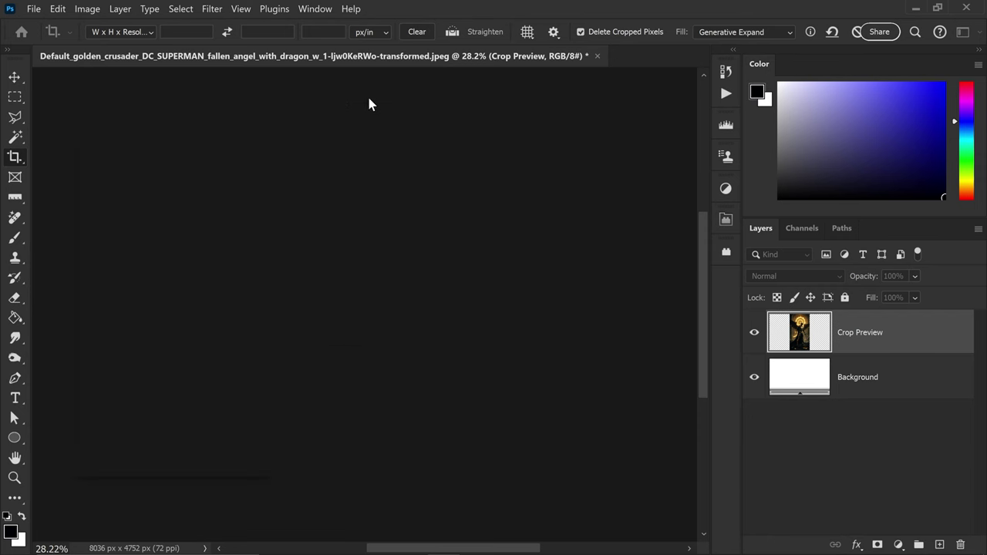
left_click(683, 214)
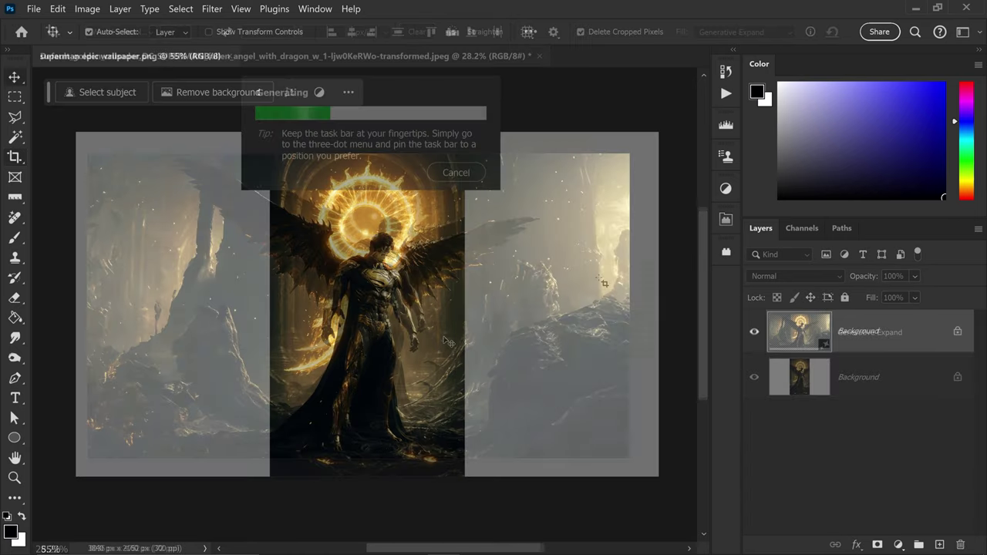
Step: Expand the superman epic wallpaper canvas outward from its centre to about 8090 x 5304 px with Generative Expand, without a prompt
scroll(455, 335, "down", 3)
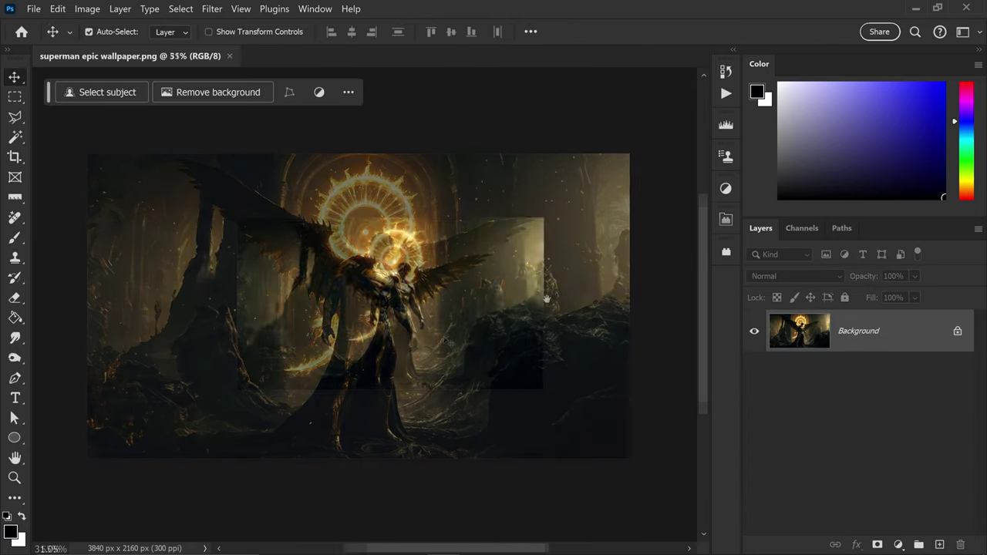
scroll(431, 297, "down", 1)
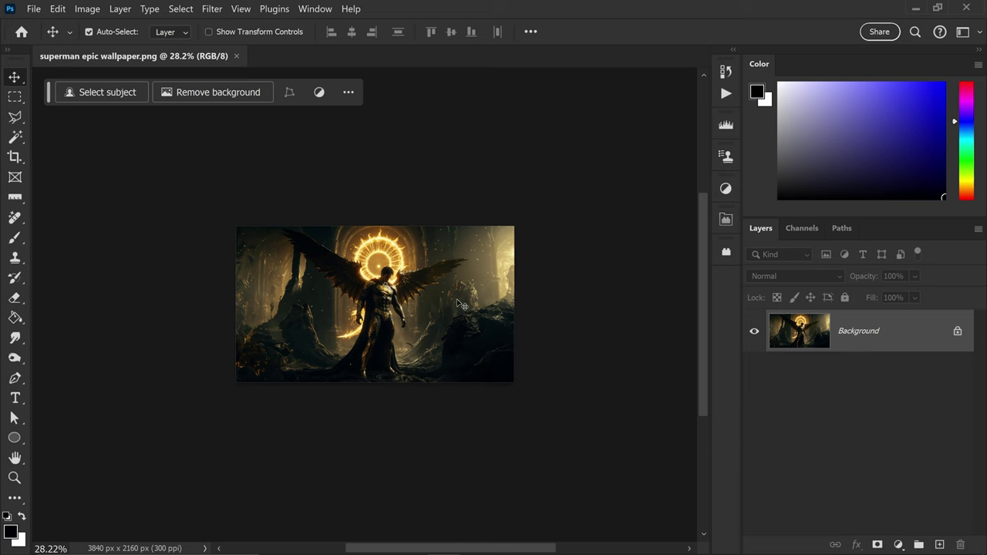
left_click(16, 158)
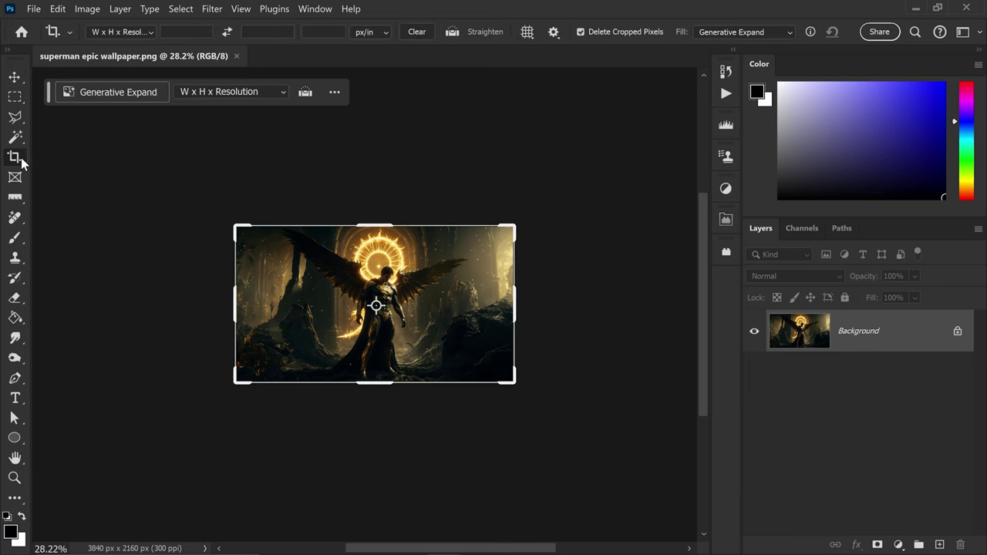
left_click_drag(515, 228, 668, 115)
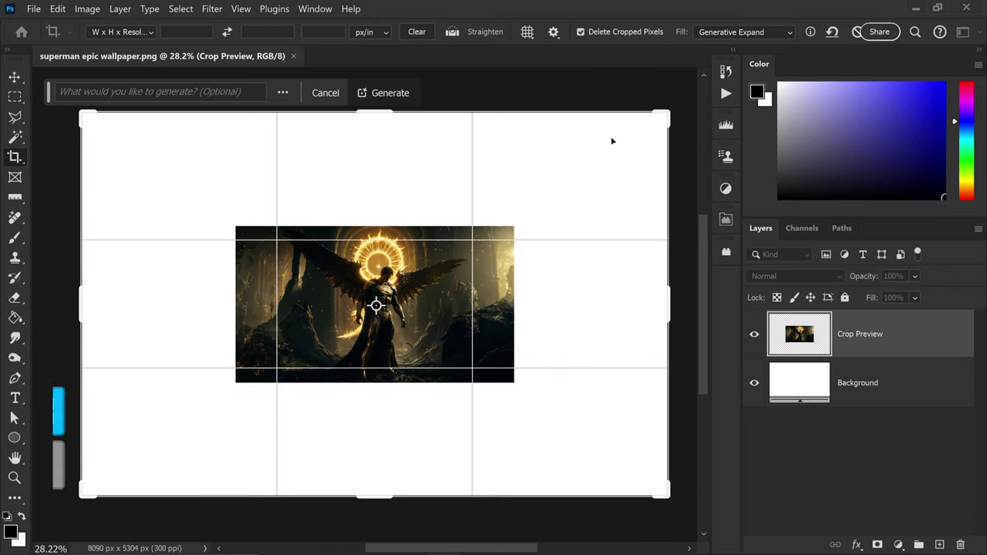
left_click(384, 98)
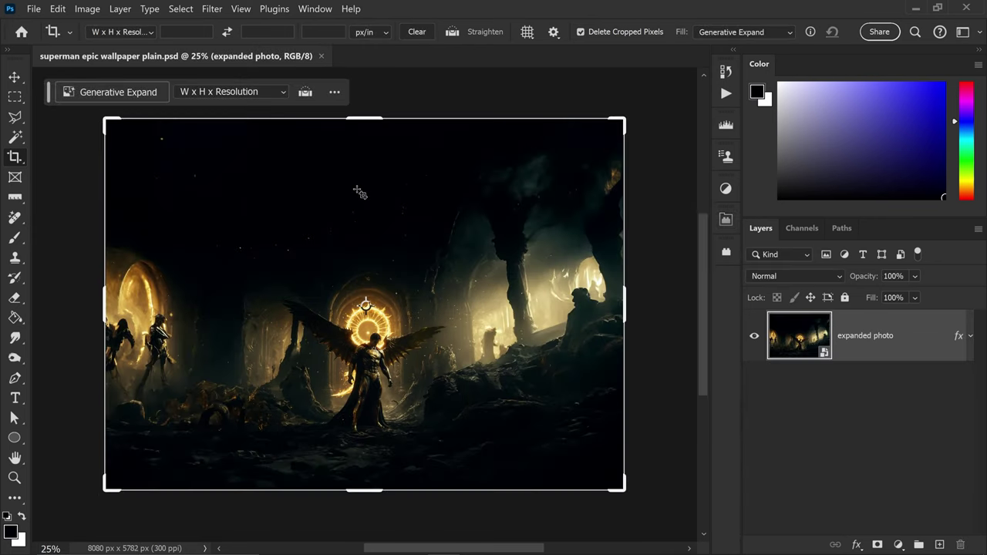
left_click(14, 78)
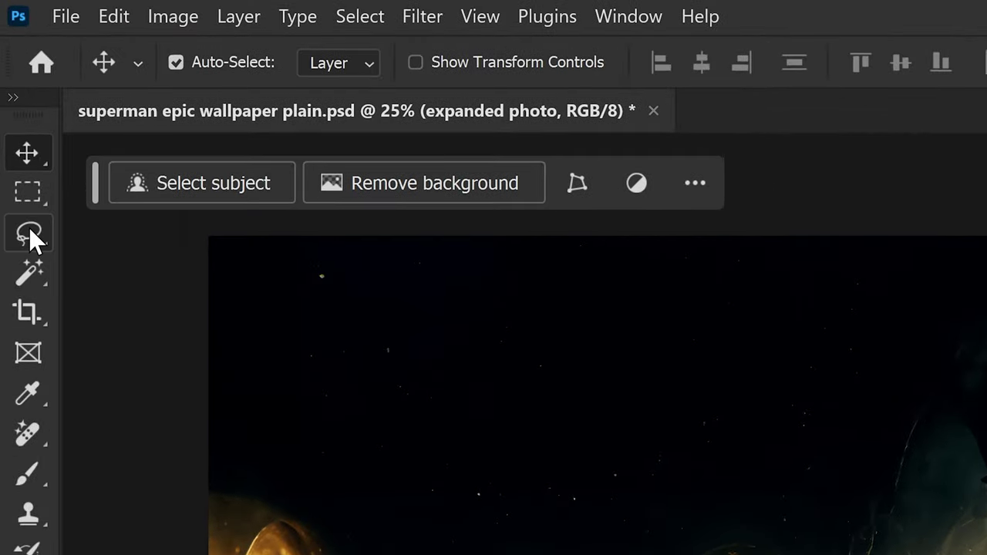
Step: Outline a large arch-shaped selection around the winged figure with a lasso tool, with two pillars reaching down to the ground
left_click(15, 116)
left_click(105, 266)
left_click(236, 450)
left_click(280, 450)
mouse_move(286, 394)
left_mouse_down()
mouse_move(269, 300)
mouse_move(355, 239)
mouse_move(456, 294)
mouse_move(445, 443)
mouse_move(501, 455)
mouse_move(505, 338)
mouse_move(481, 230)
mouse_move(374, 191)
mouse_move(239, 241)
mouse_move(219, 384)
mouse_move(229, 462)
left_mouse_up()
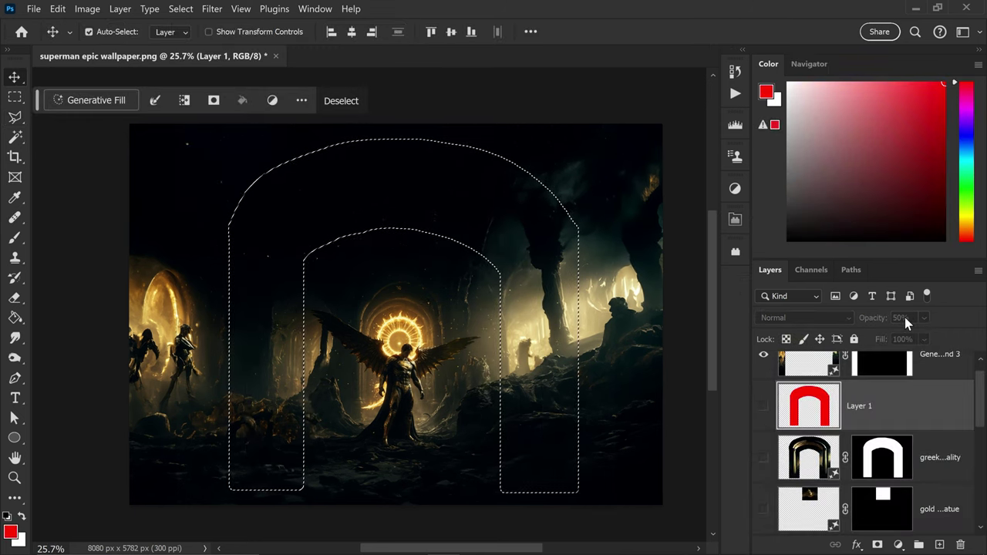
Step: Fill the arch selection using Generative Fill with the prompt "greek pillar support arch, 4k, high detail, high quality" and switch to another variation
left_click(96, 100)
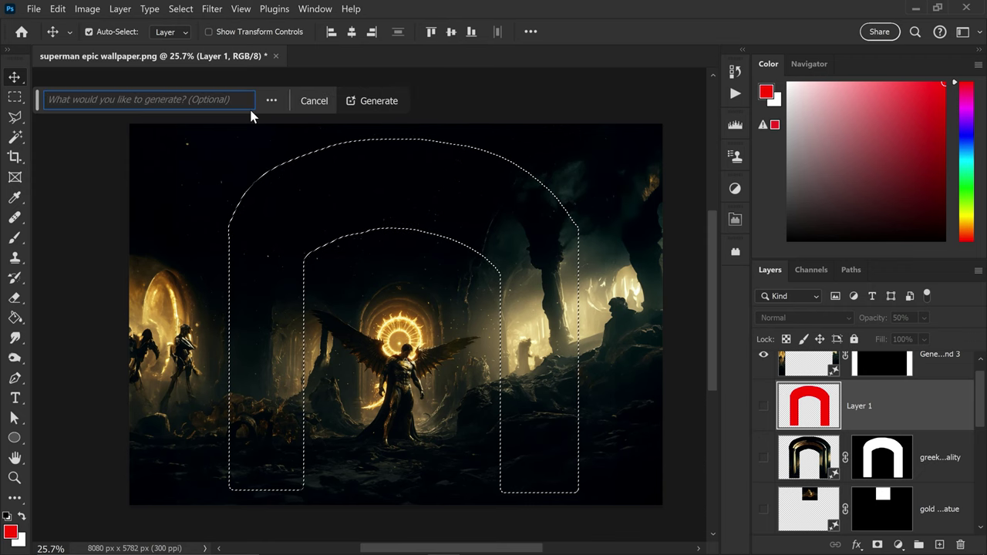
type("greek pillar support arch")
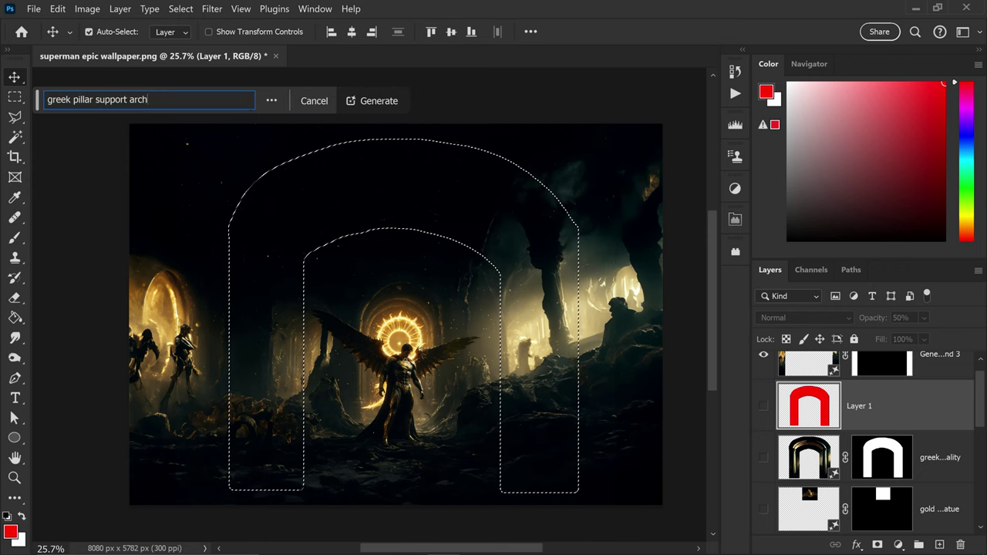
type(", 4k, high")
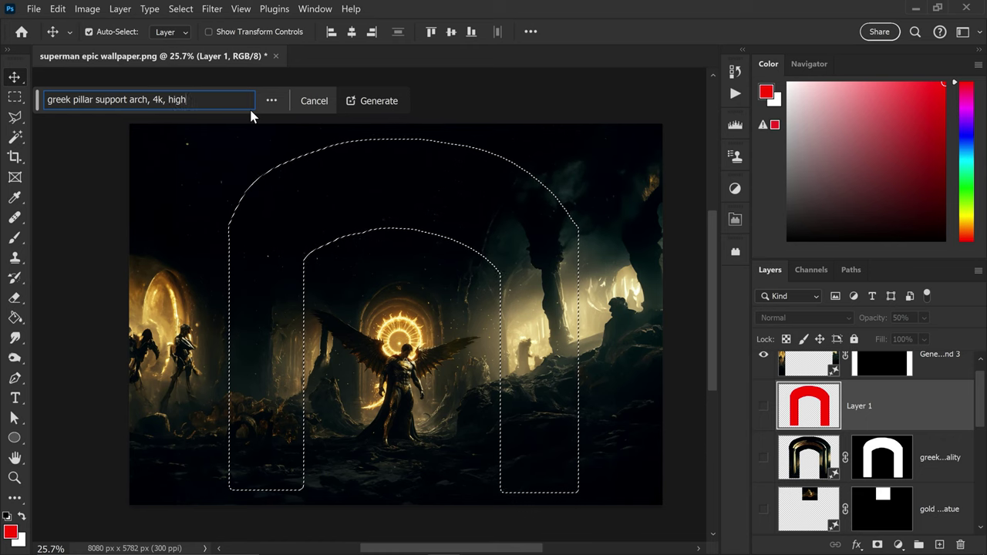
type(" detail, high quality")
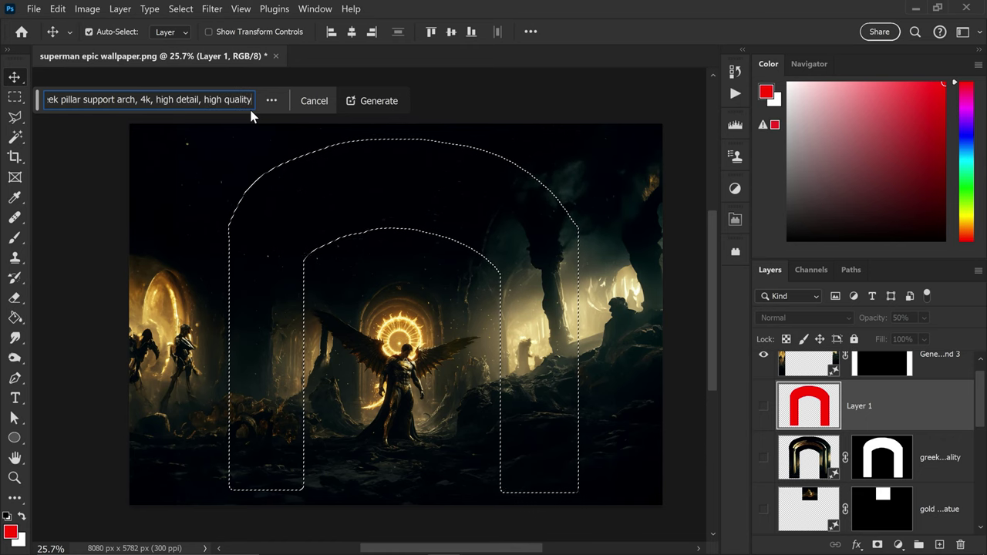
key("Return")
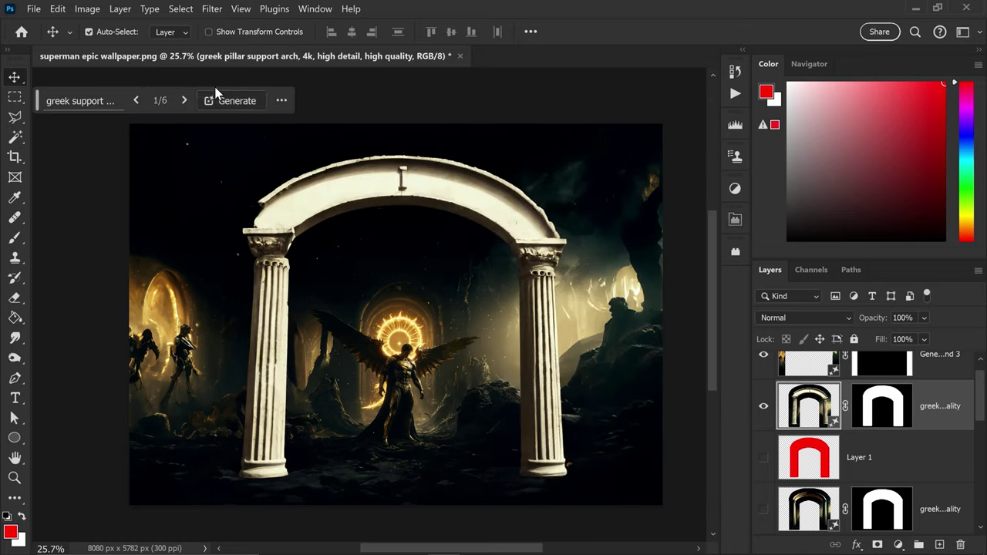
left_click(184, 100)
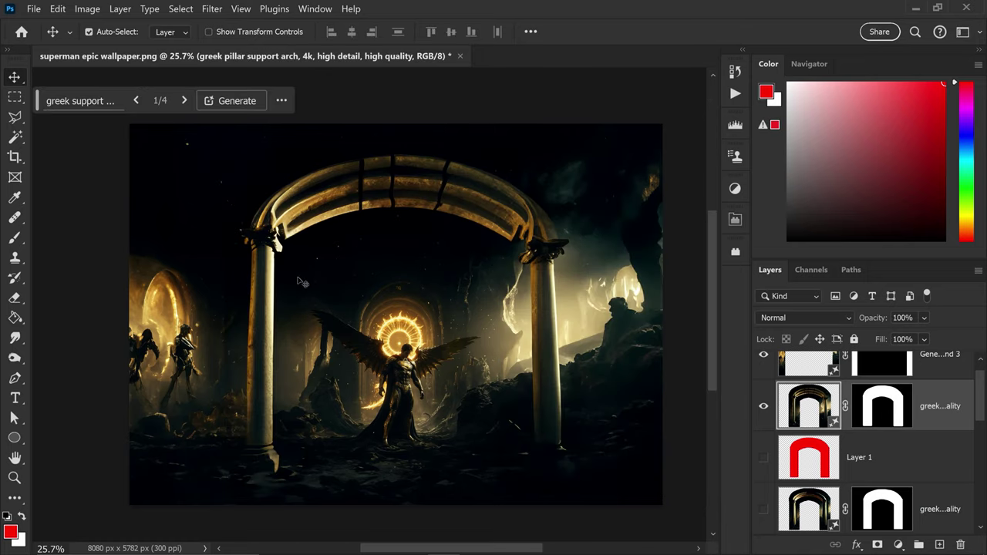
Step: Select about 1830 x 1681 px around the arch's crown and generate "statue head of an american bold eagle, gold statue, powerful pose" there
left_click(12, 100)
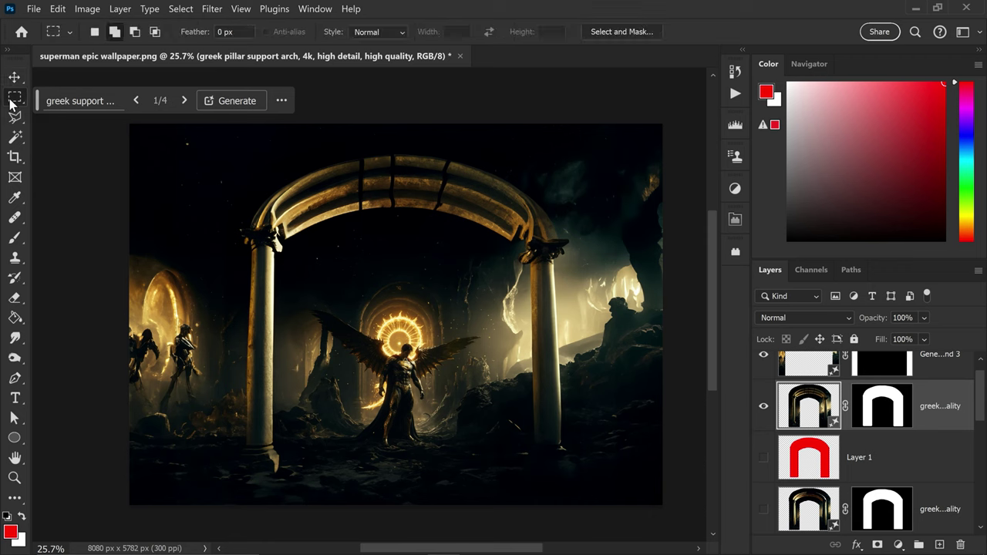
left_click_drag(344, 133, 464, 244)
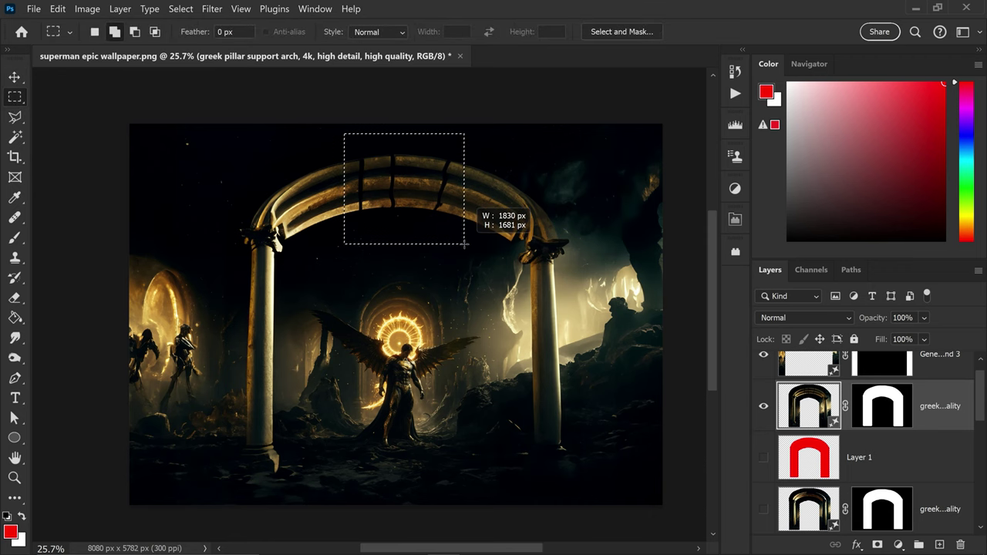
left_click(133, 101)
type("statue head of an am")
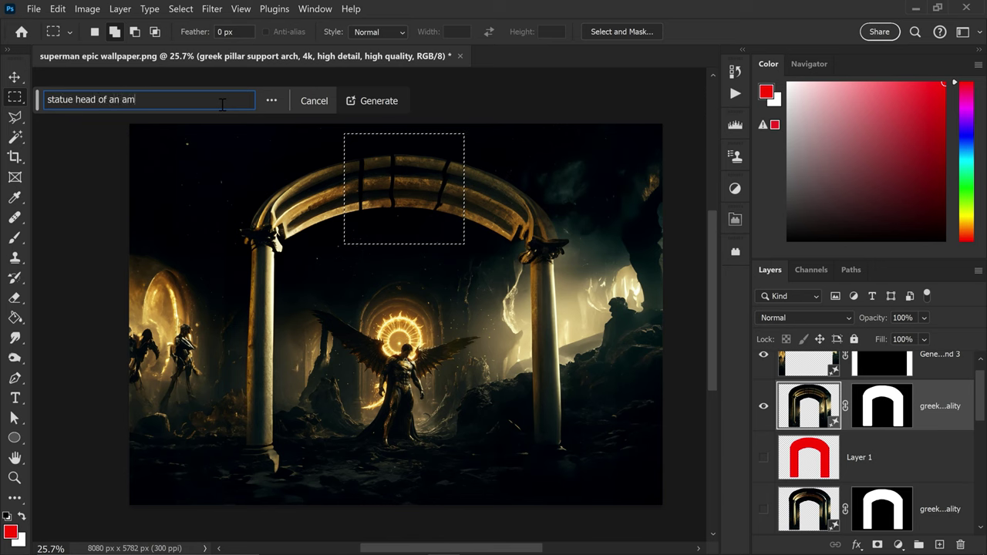
type("erican bold eagle, go")
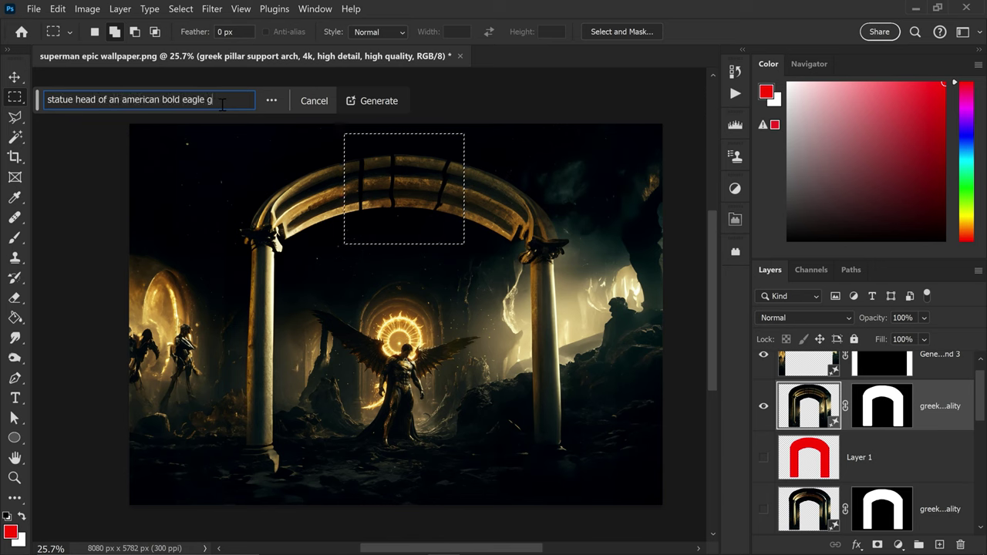
type("ld statue,")
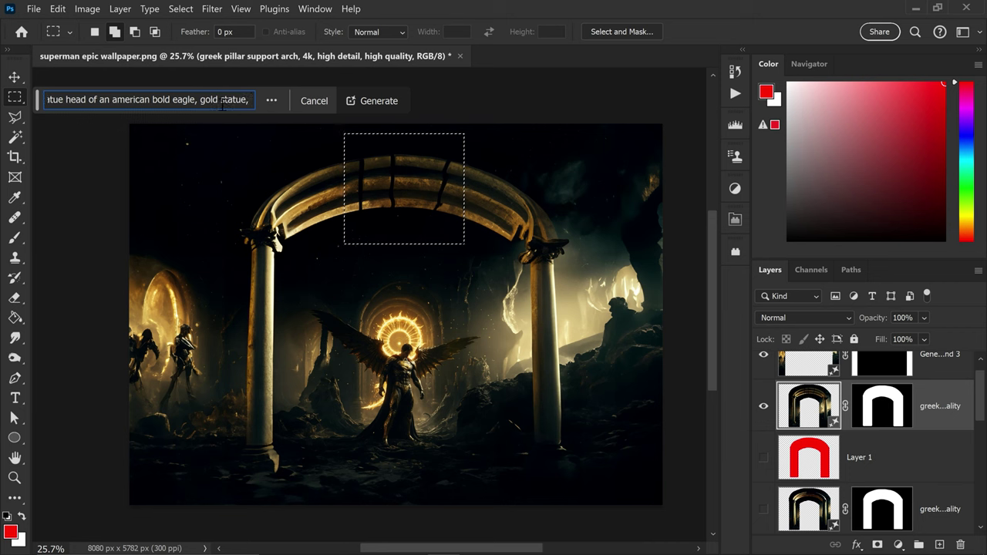
type(" powerful pose")
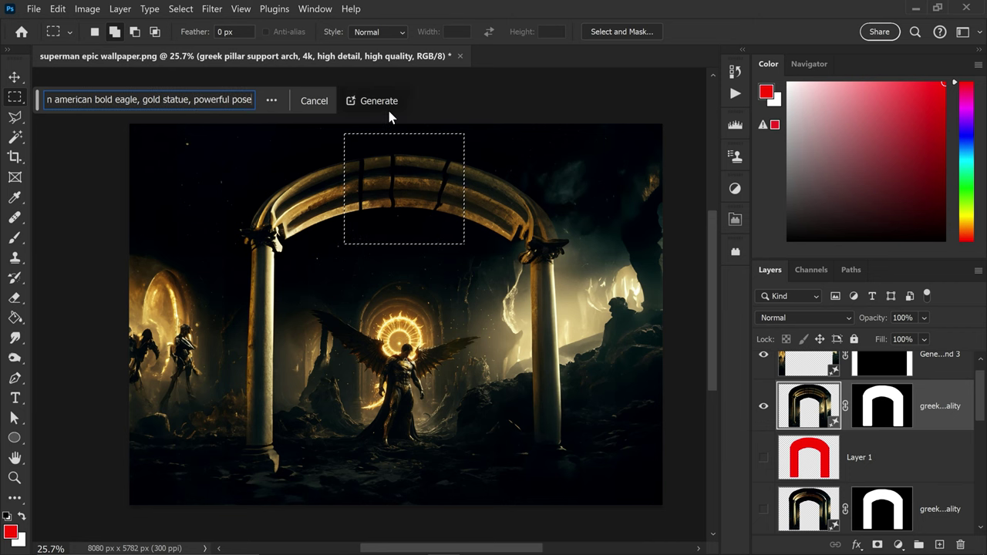
left_click(373, 100)
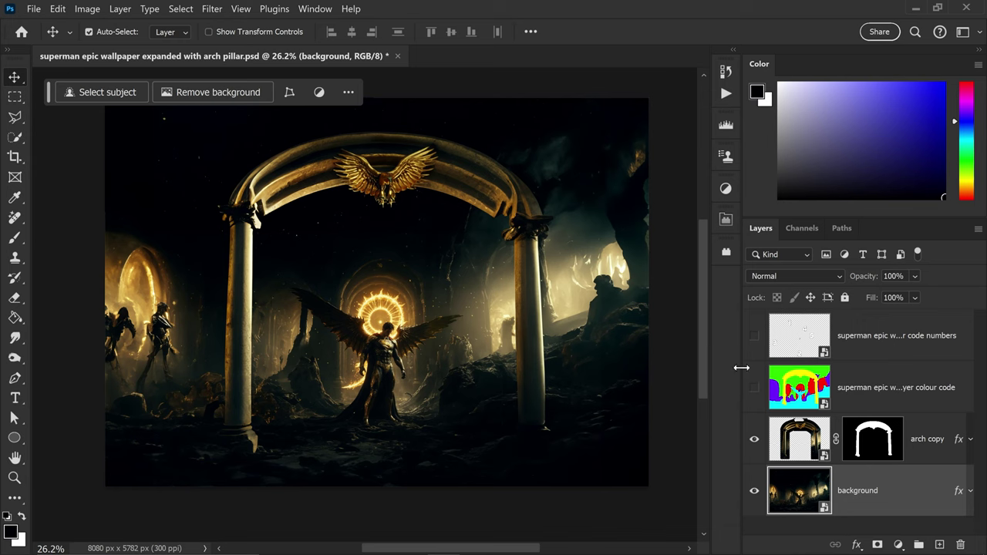
Step: Show the colour code and code numbers layers to examine the planned depth layers, and hide both again
left_click(754, 388)
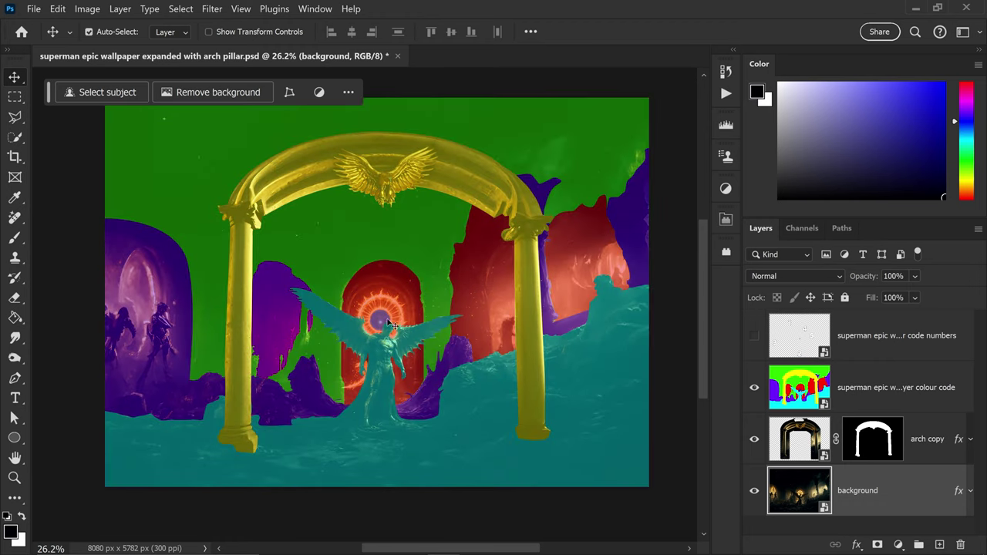
left_click(754, 336)
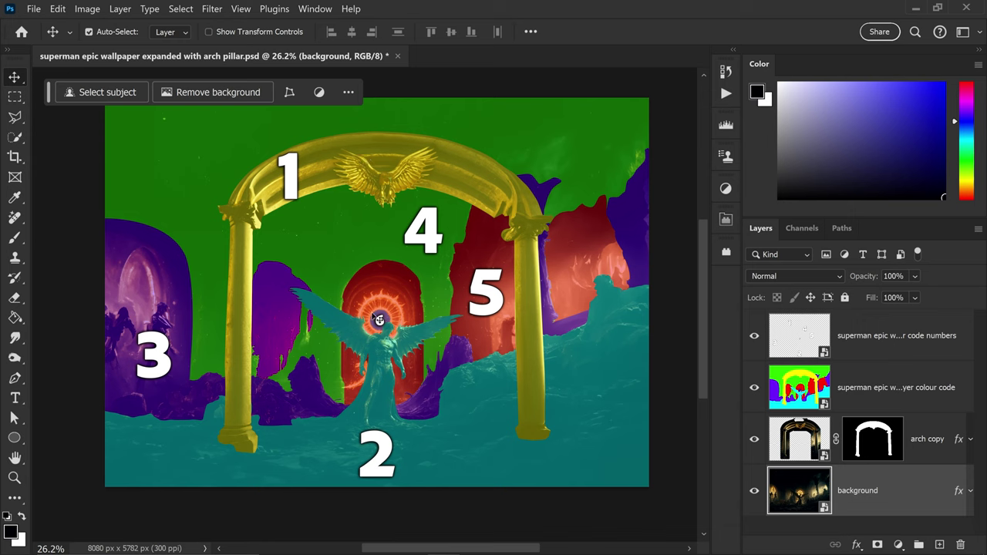
left_click(754, 337)
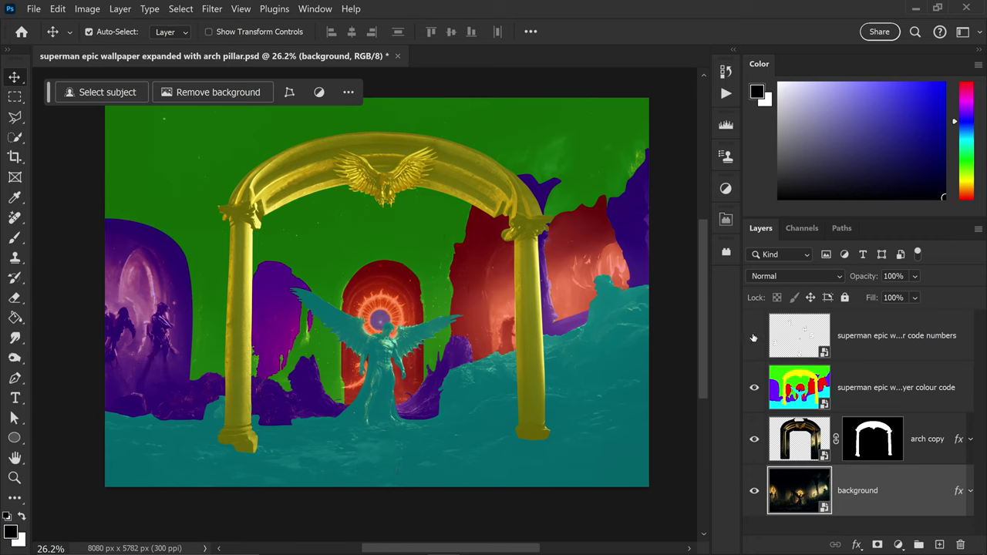
left_click(753, 387)
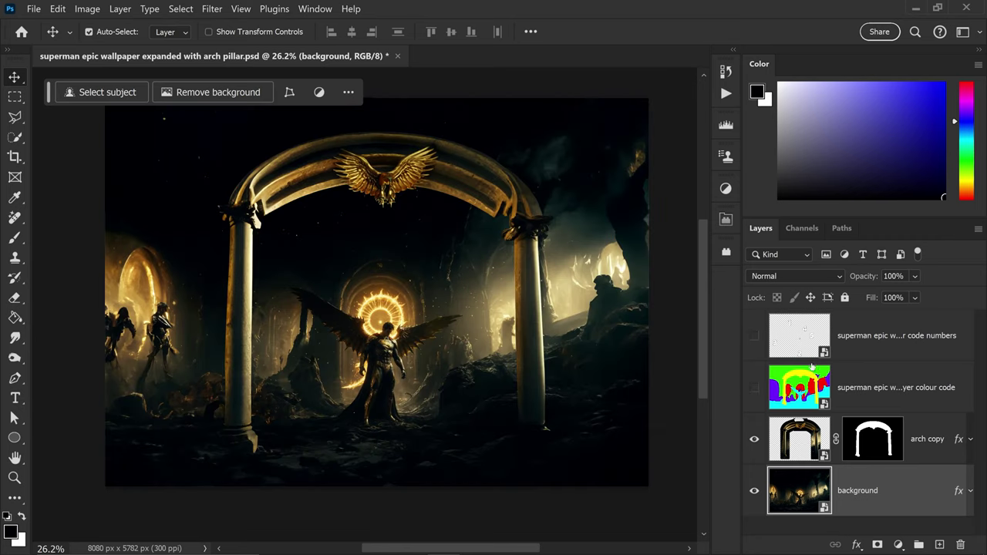
Step: Select the arch copy layer and preview the areas the Object Selection tool detects, returning to the Move tool
left_click(812, 442)
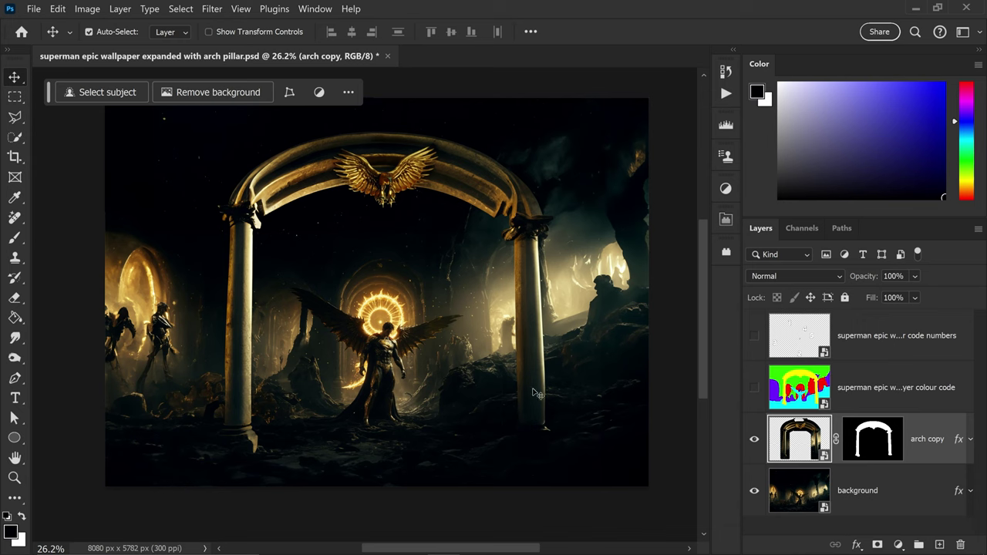
left_click(15, 136)
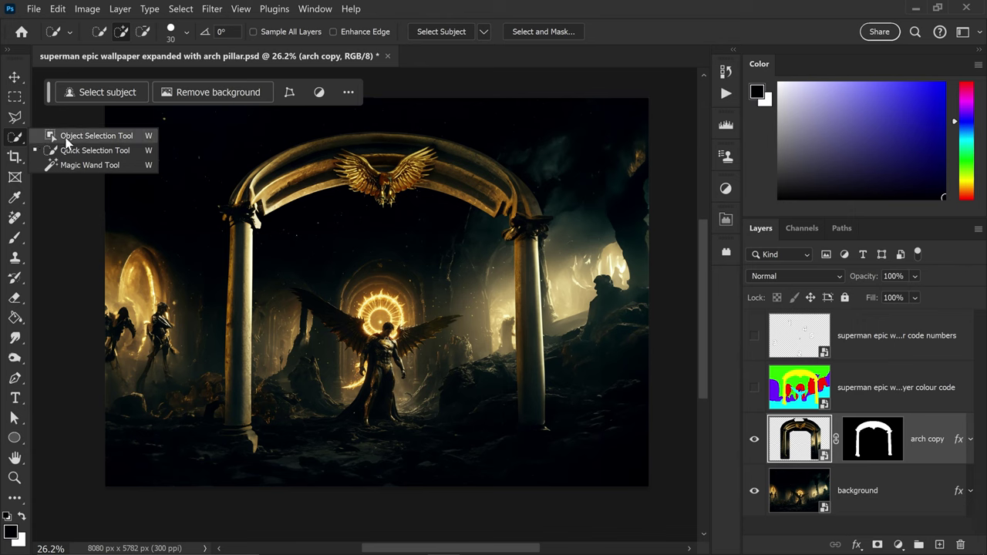
left_click(79, 137)
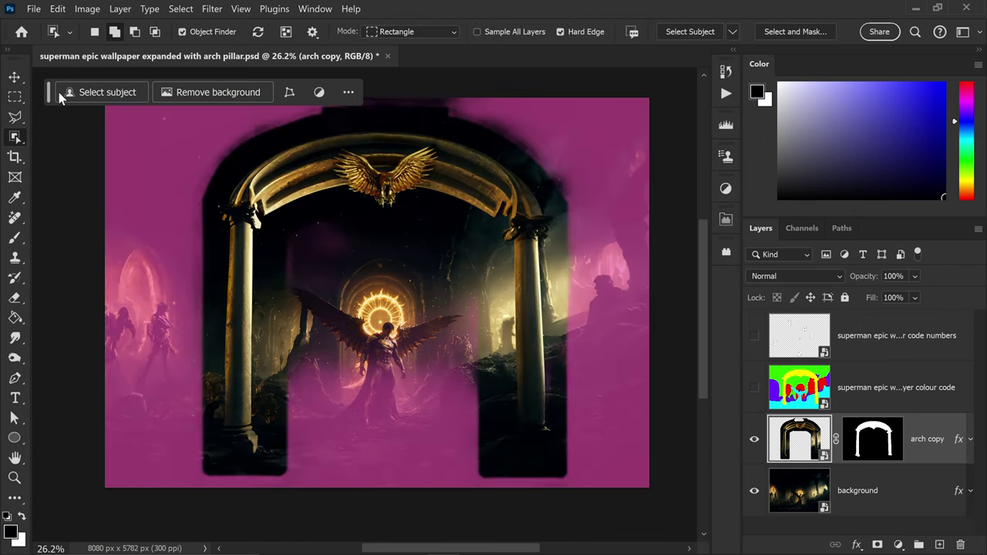
left_click(14, 77)
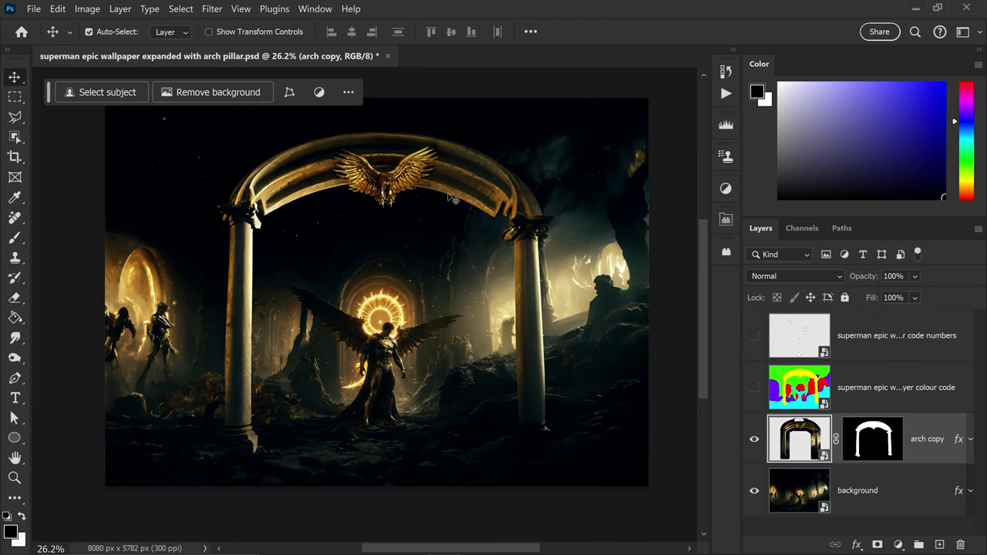
Step: Hide the arch copy layer and get the background layer ready for the Quick Selection tool
left_click(754, 441)
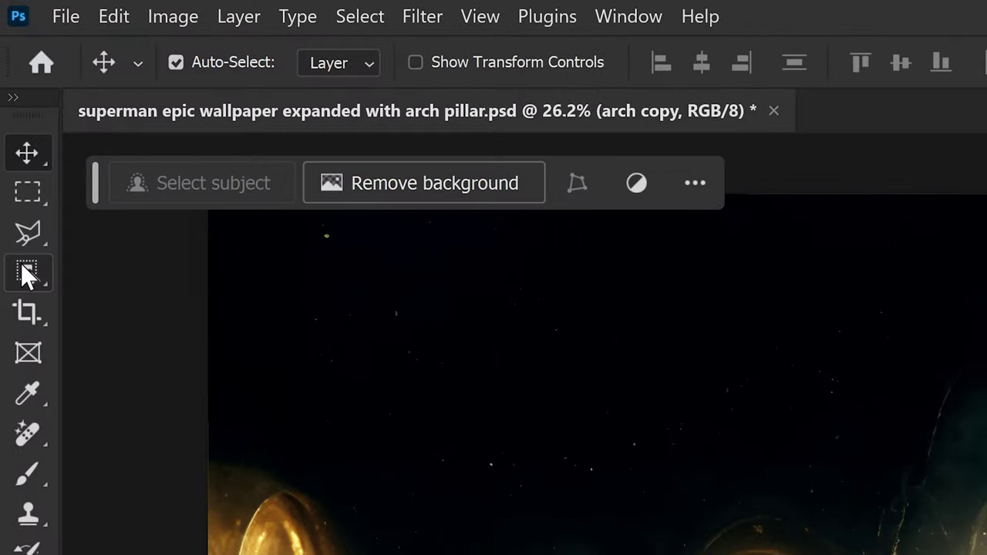
left_click(14, 137)
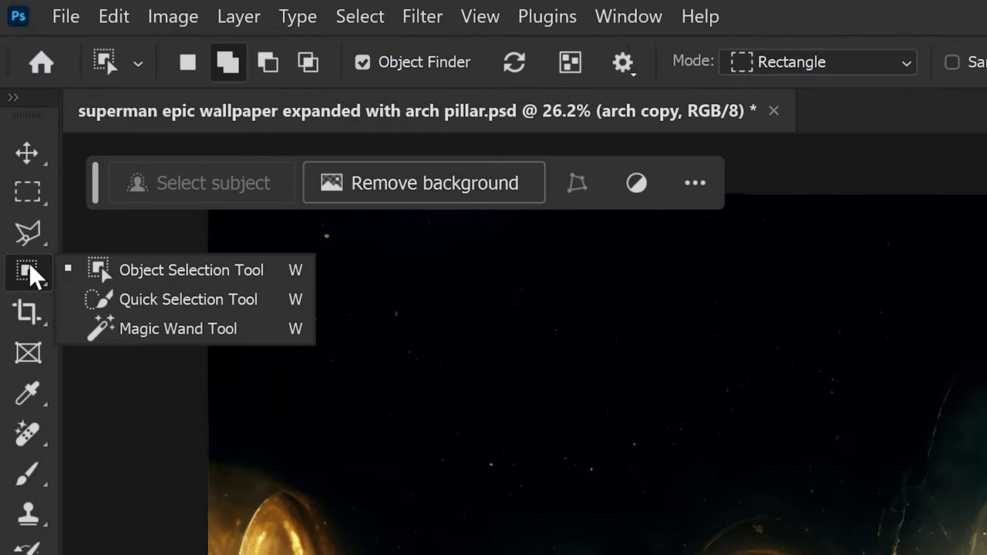
left_click(127, 299)
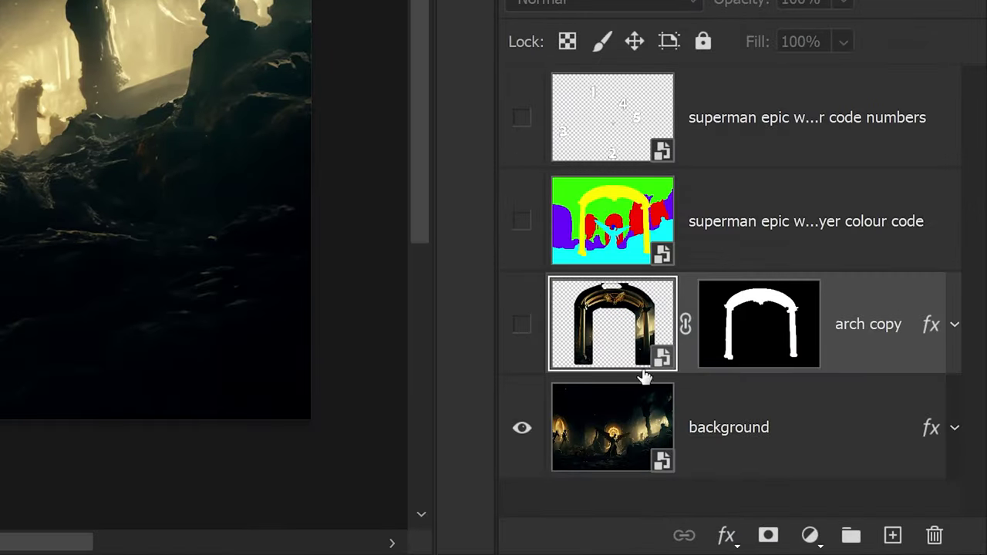
left_click(751, 422)
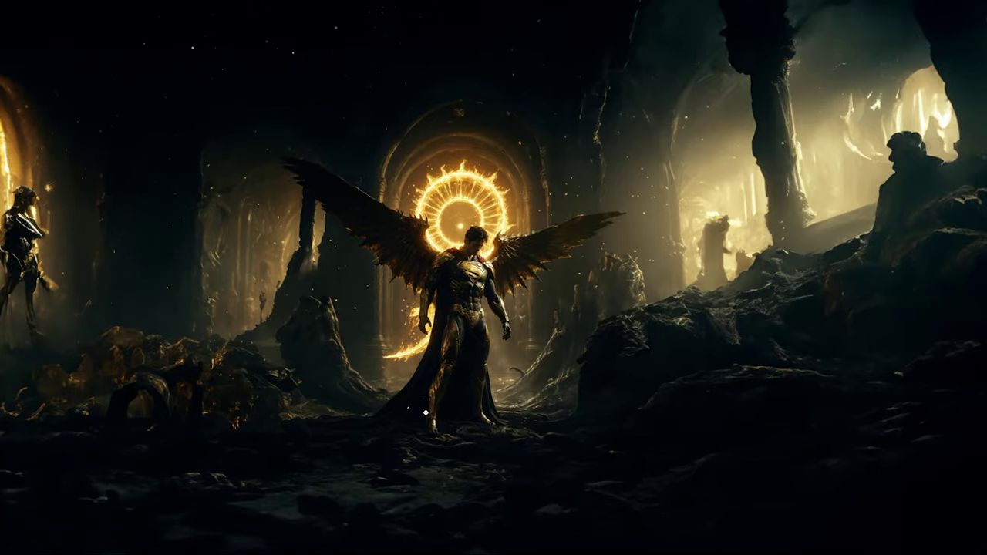
Step: Quick-select the winged Superman together with the rocks and the ground across the whole width of the scene
mouse_move(425, 408)
left_mouse_down()
mouse_move(459, 349)
mouse_move(461, 291)
left_mouse_up()
left_click_drag(416, 262, 351, 210)
mouse_move(503, 266)
left_mouse_down()
mouse_move(539, 266)
mouse_move(575, 231)
left_mouse_up()
mouse_move(485, 432)
left_mouse_down()
mouse_move(568, 438)
mouse_move(639, 308)
mouse_move(809, 293)
left_mouse_up()
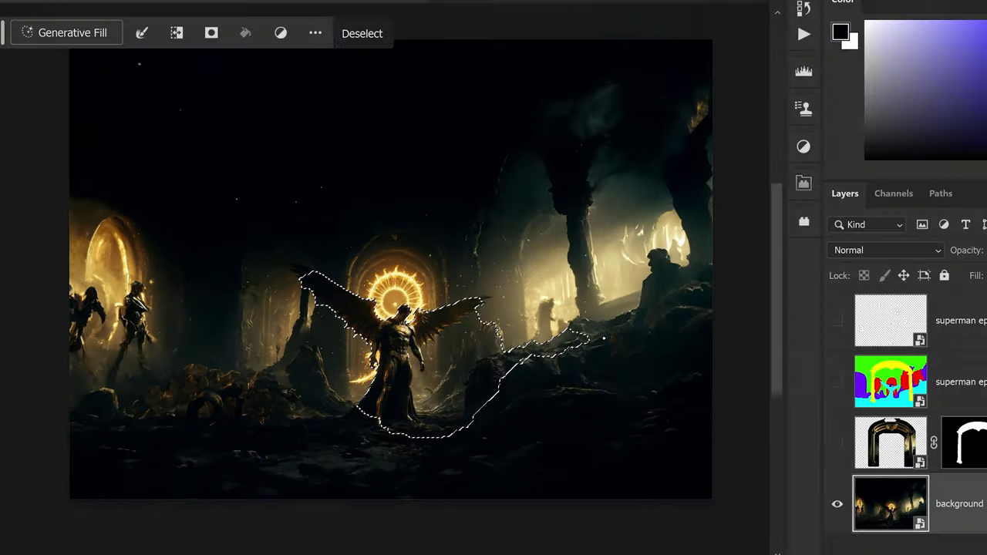
left_click_drag(401, 455, 124, 459)
Step: Subtract the background gaps beneath both wings from the selection and add the left wing's tip
key("alt")
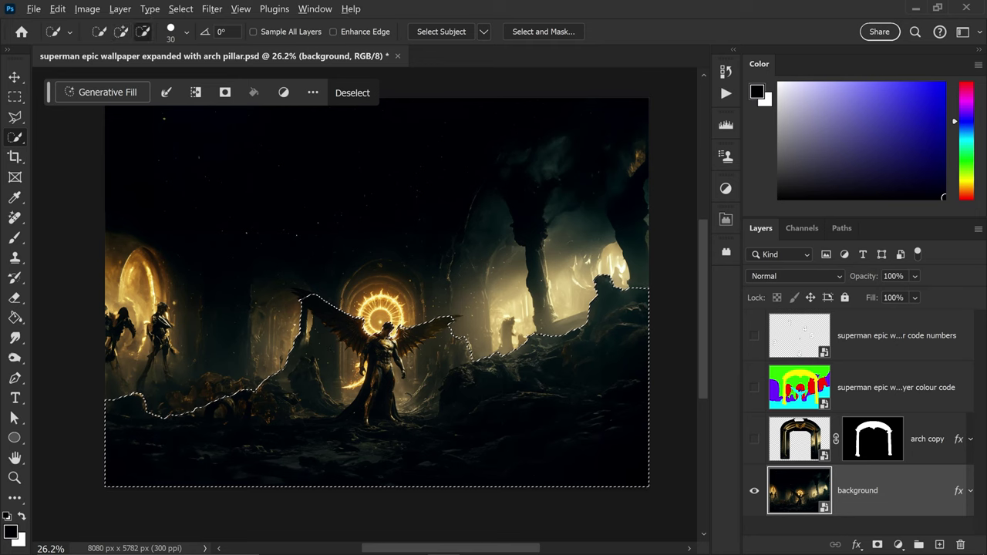
left_click_drag(270, 401, 331, 407)
left_click_drag(302, 302, 297, 294)
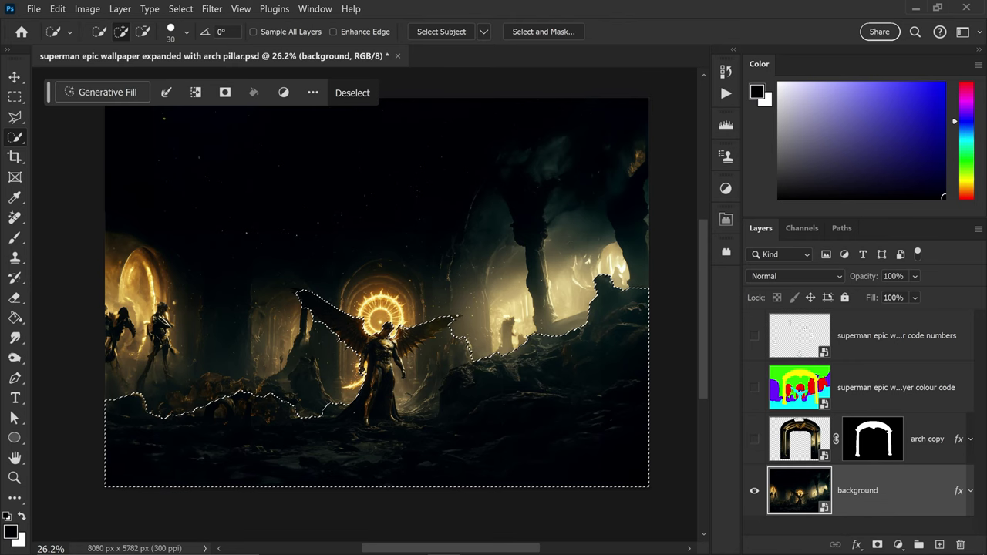
key("alt")
left_click_drag(453, 343, 441, 356)
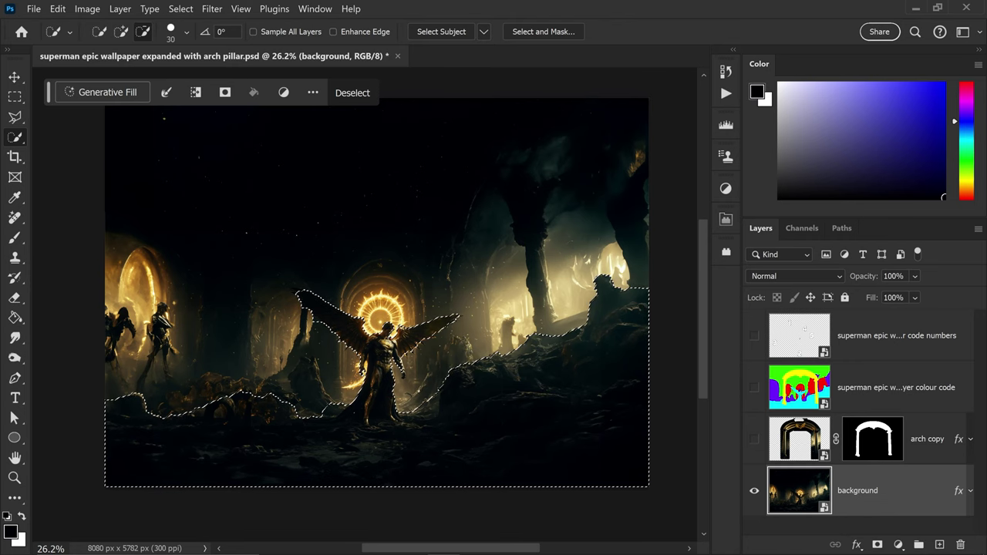
key("alt")
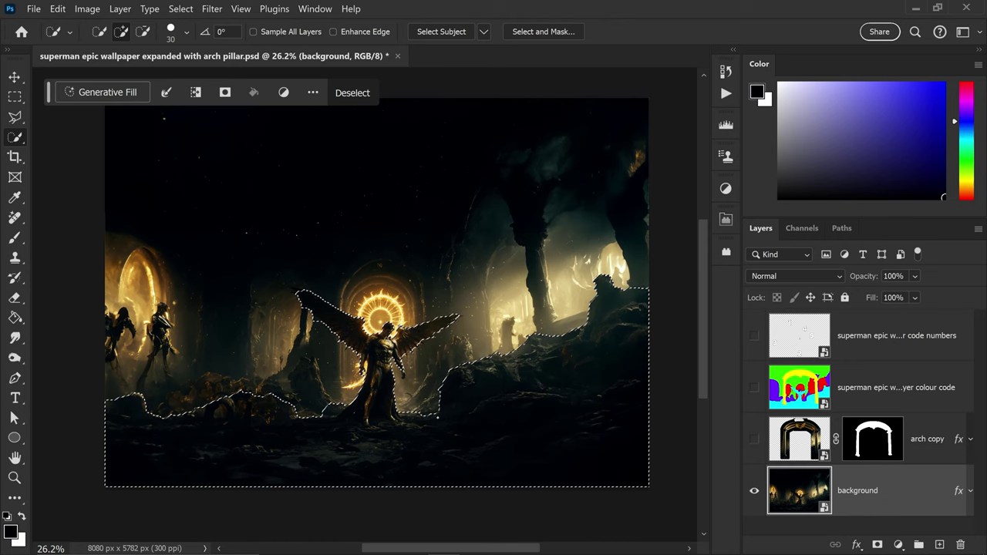
key("alt")
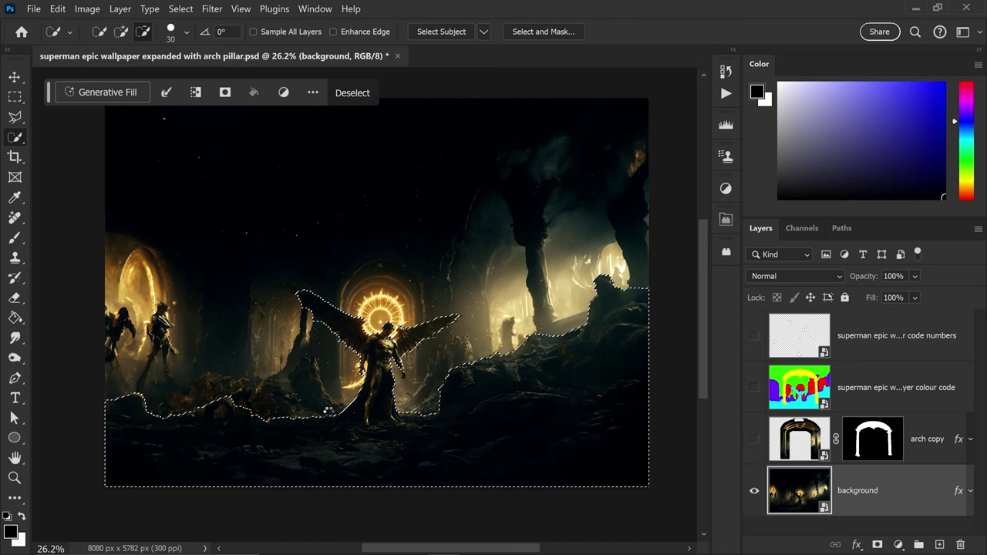
key("alt")
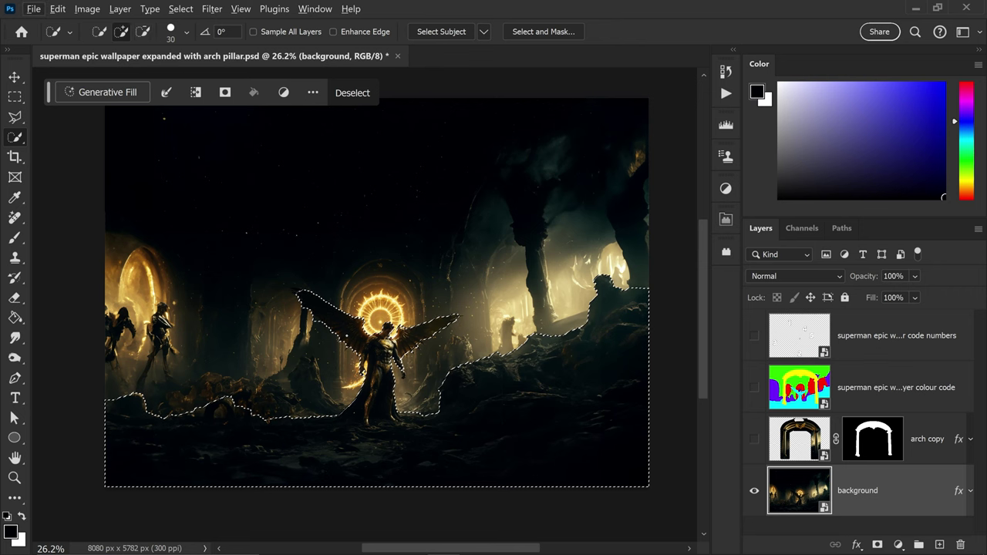
Step: Touch up the selection at the right wing's tip, check its edges, and clear the whole selection
scroll(458, 314, "up", 6)
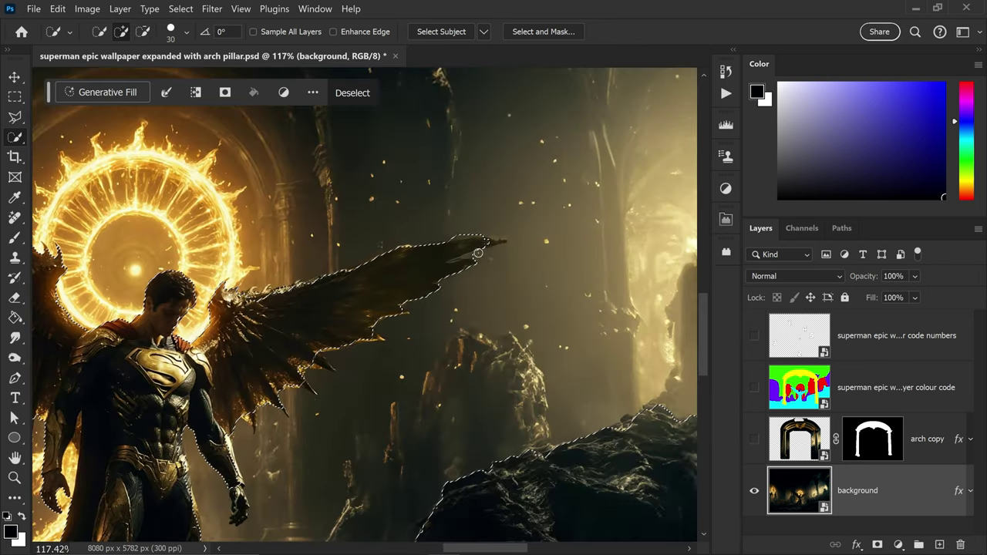
scroll(360, 409, "down", 3)
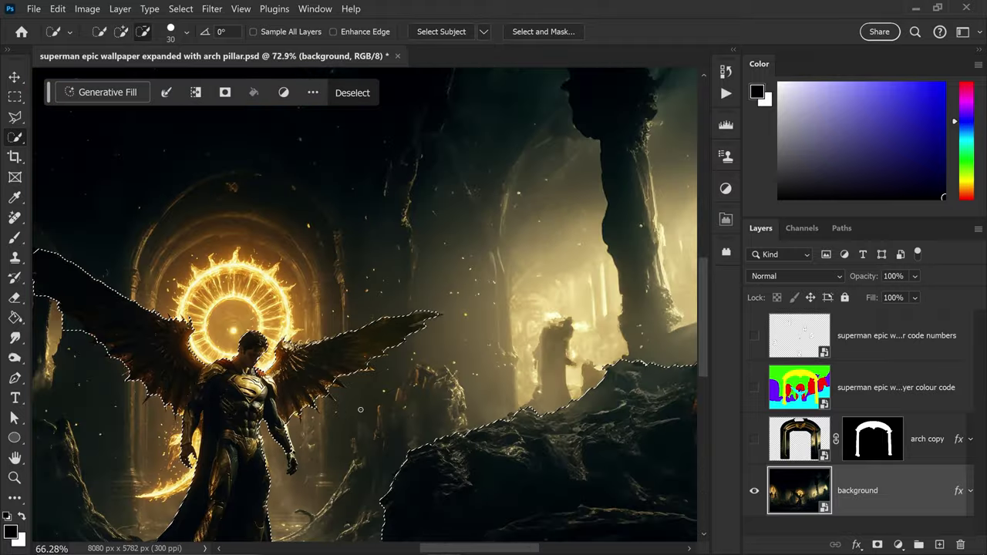
scroll(352, 357, "down", 4)
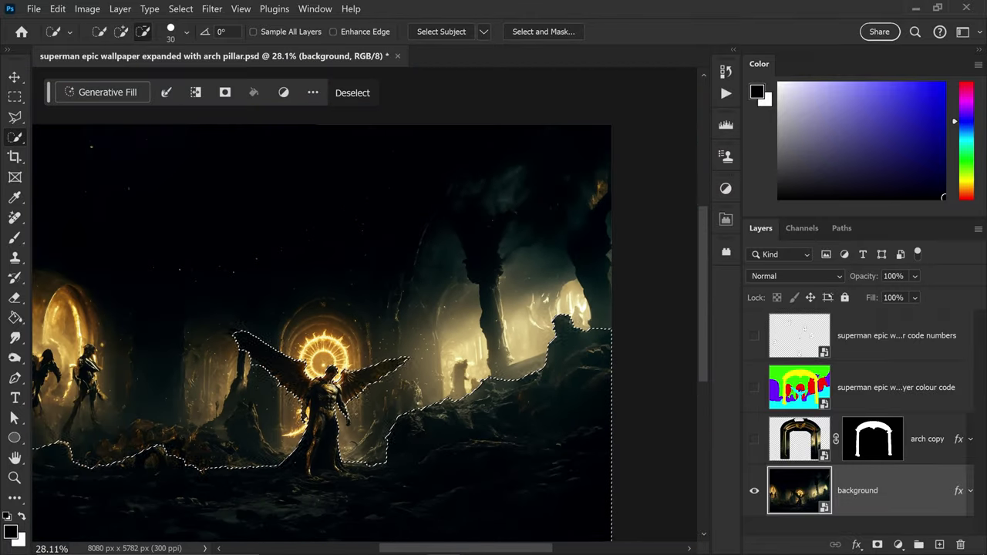
scroll(442, 392, "down", 1)
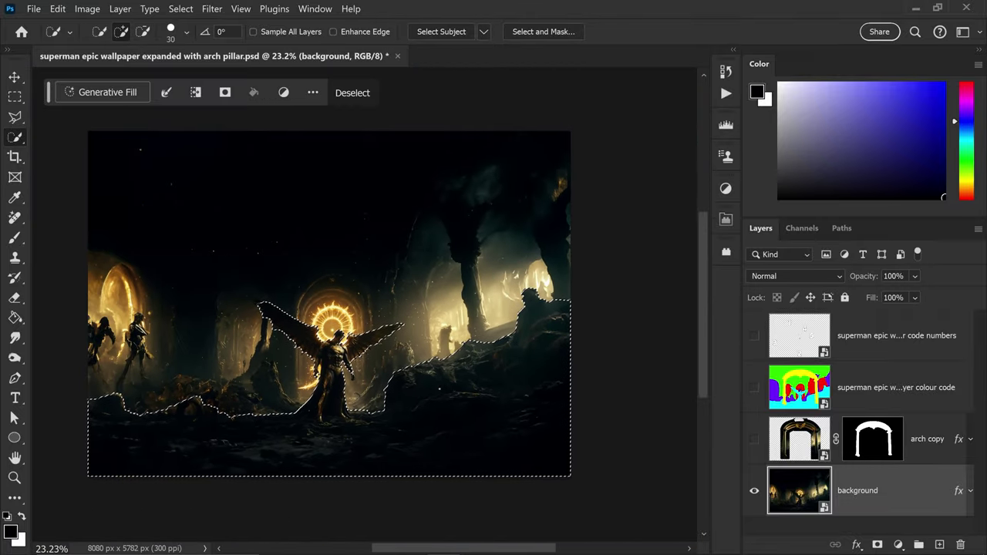
key("ctrl+d")
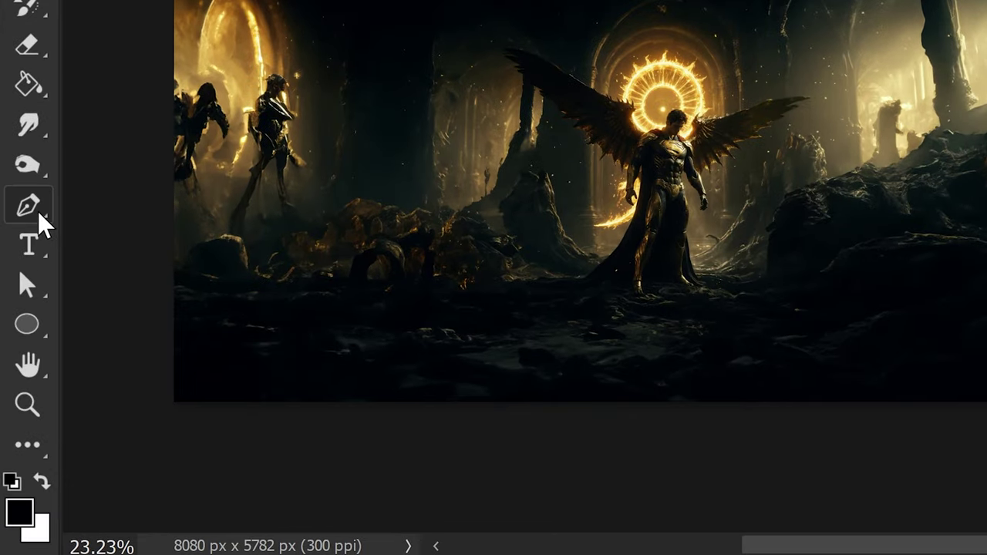
Step: Start a Pen tool path up the outer edge of Superman's cape, beside the burning arc of flame
left_click(35, 218)
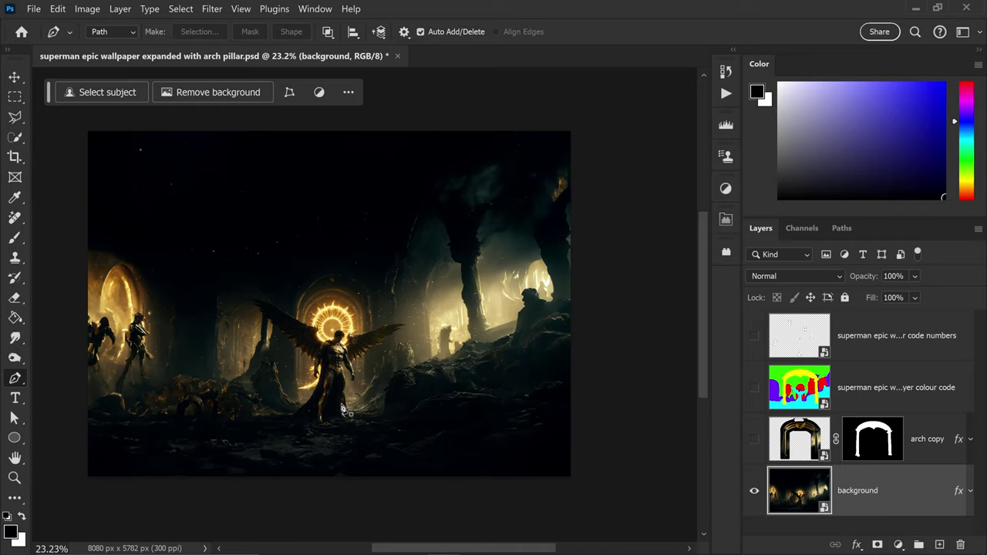
scroll(343, 408, "up", 10)
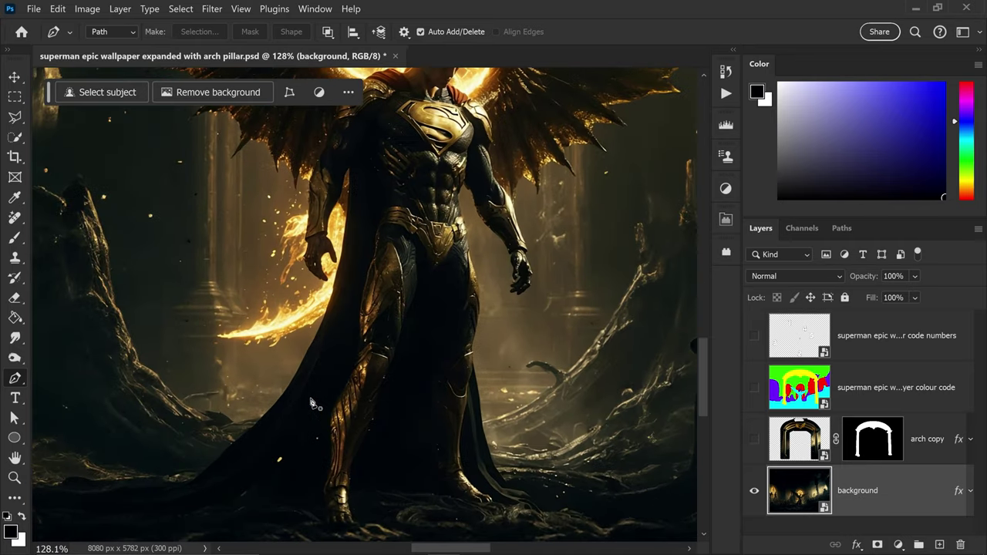
scroll(315, 406, "up", 1)
scroll(292, 400, "up", 2)
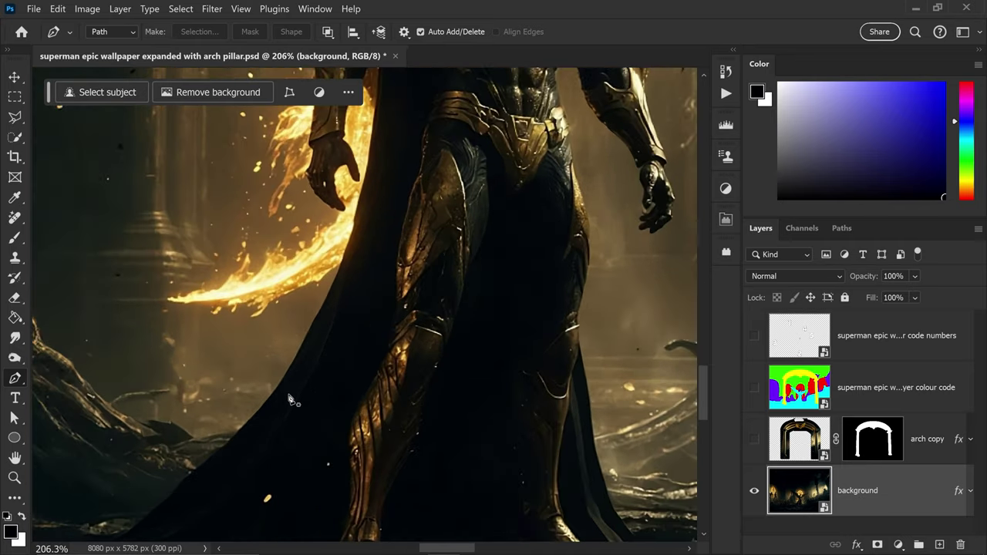
left_click_drag(293, 399, 335, 388)
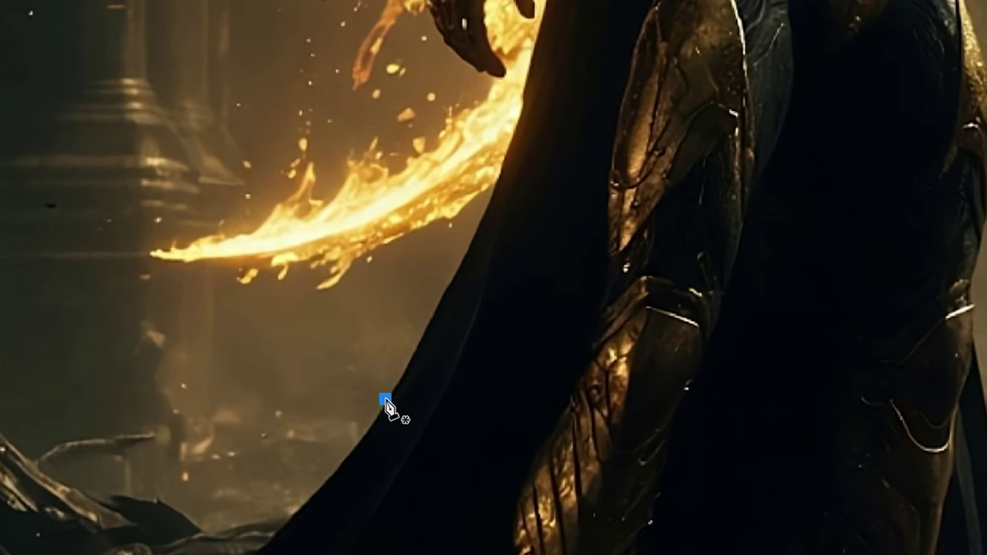
left_click_drag(421, 334, 434, 309)
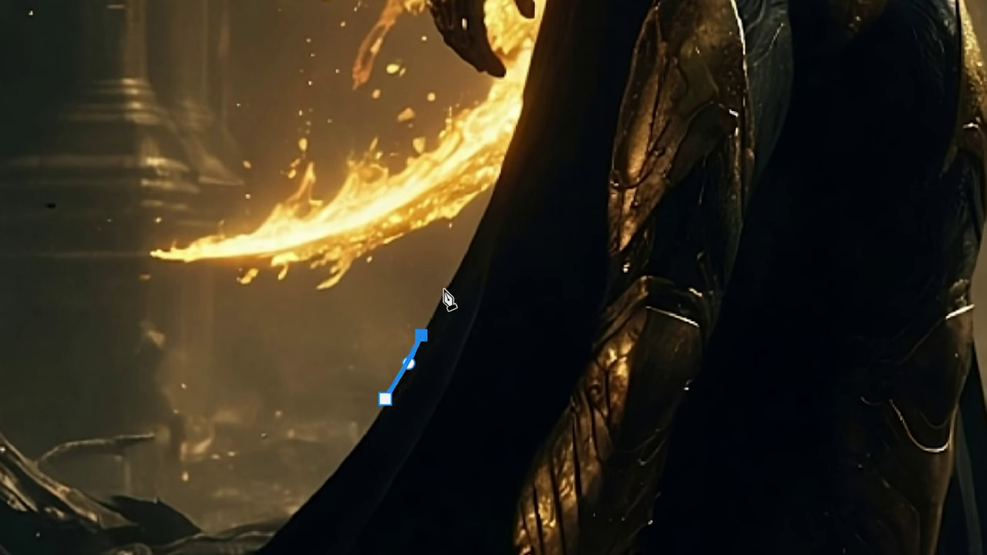
left_click(449, 285)
left_click(477, 227)
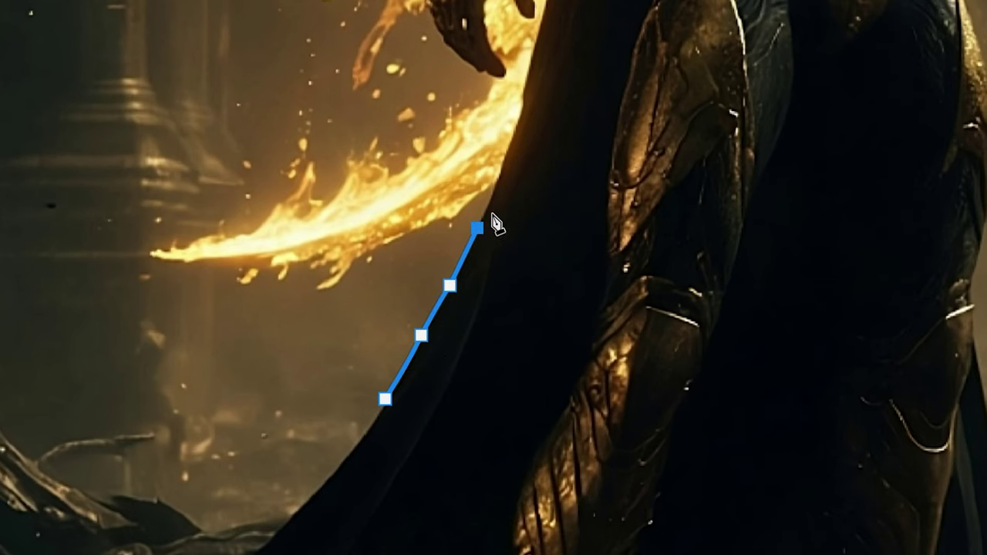
Step: Continue the path around the flame gap between the cape and forearm, down to the base of the thumb
scroll(441, 362, "up", 8)
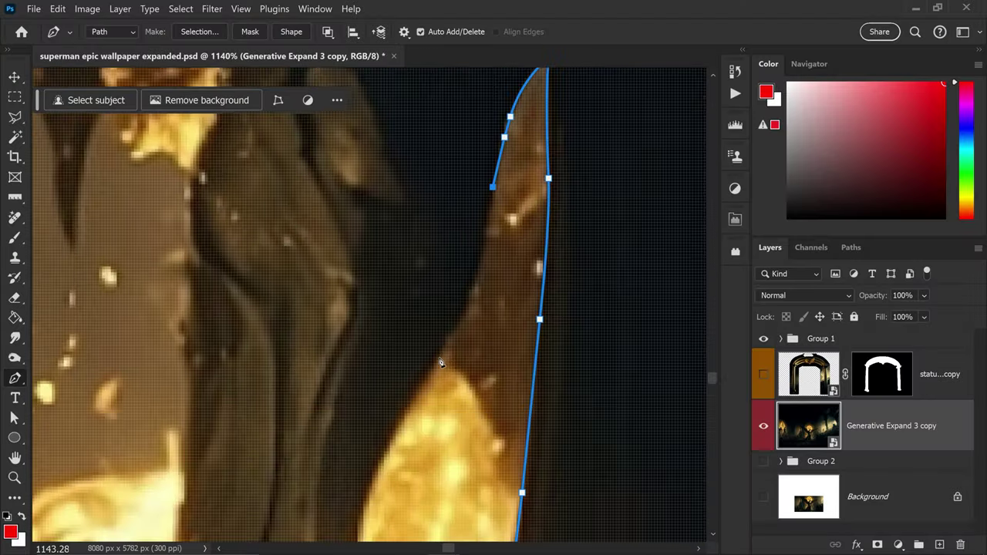
scroll(441, 362, "down", 2)
scroll(441, 362, "down", 3)
left_click(436, 319)
scroll(463, 308, "down", 2)
left_click(485, 314)
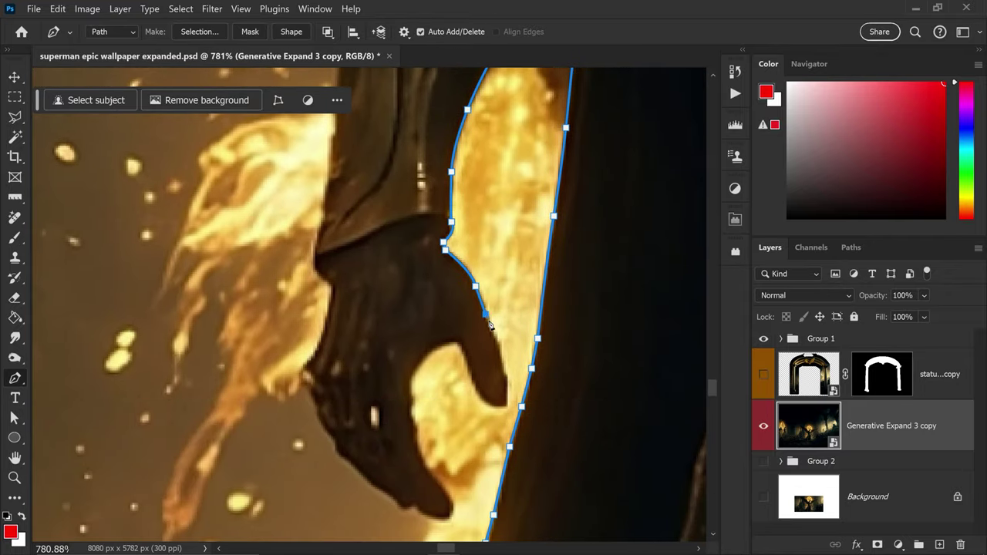
Step: Trace the path around the thumb and fingers and up the outer side of the hand to the cuff
scroll(490, 325, "up", 2)
left_click(386, 263)
left_click(397, 254)
scroll(411, 267, "down", 1)
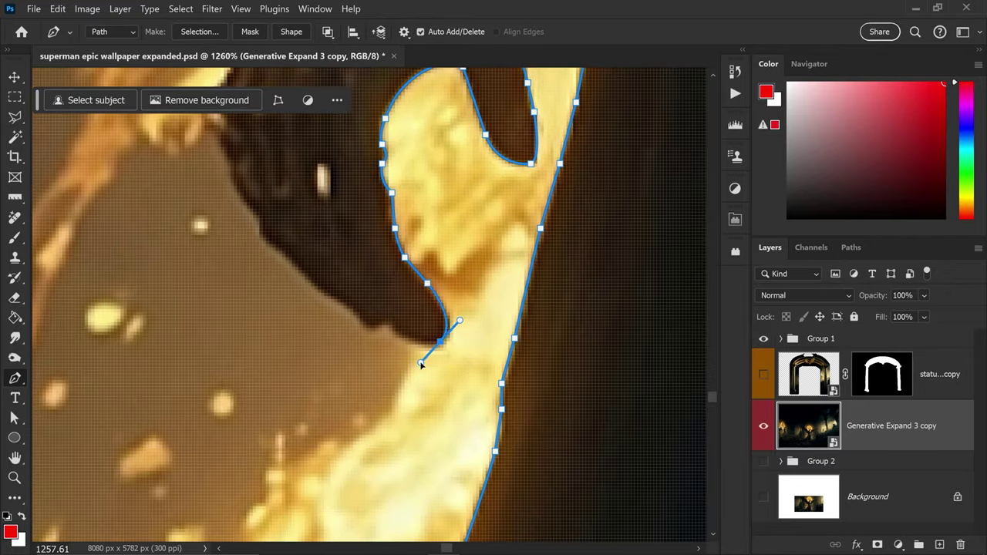
scroll(421, 364, "down", 3)
left_click(403, 236)
scroll(403, 236, "down", 3)
scroll(482, 237, "down", 3)
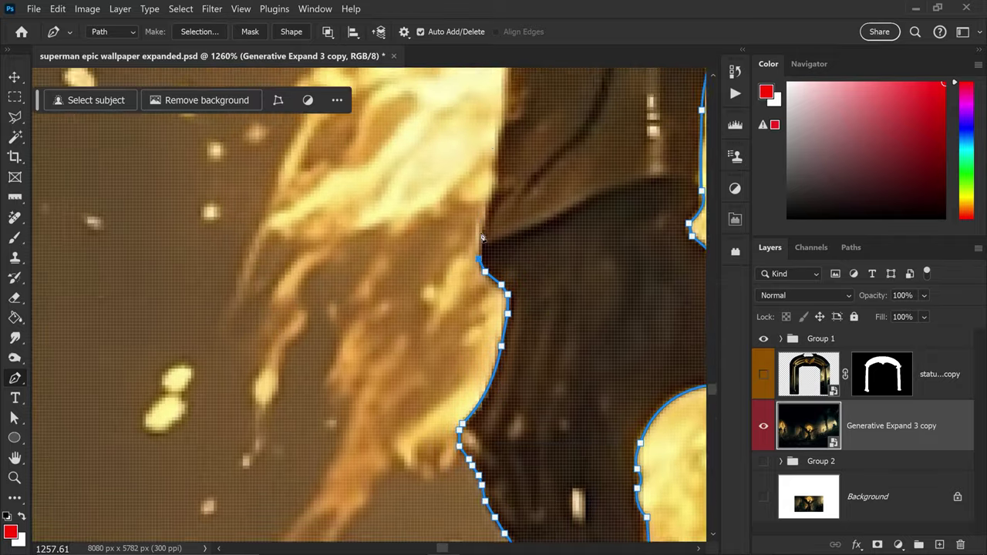
Step: Continue the path up the outer arm and around the first hanging feather tips under the left wing
scroll(481, 237, "down", 3)
scroll(482, 238, "down", 3)
scroll(400, 364, "up", 2)
left_click(386, 374)
left_click(362, 266)
left_click(343, 239)
scroll(343, 239, "up", 2)
scroll(344, 239, "down", 2)
left_click(270, 268)
scroll(270, 268, "down", 1)
left_click(173, 79)
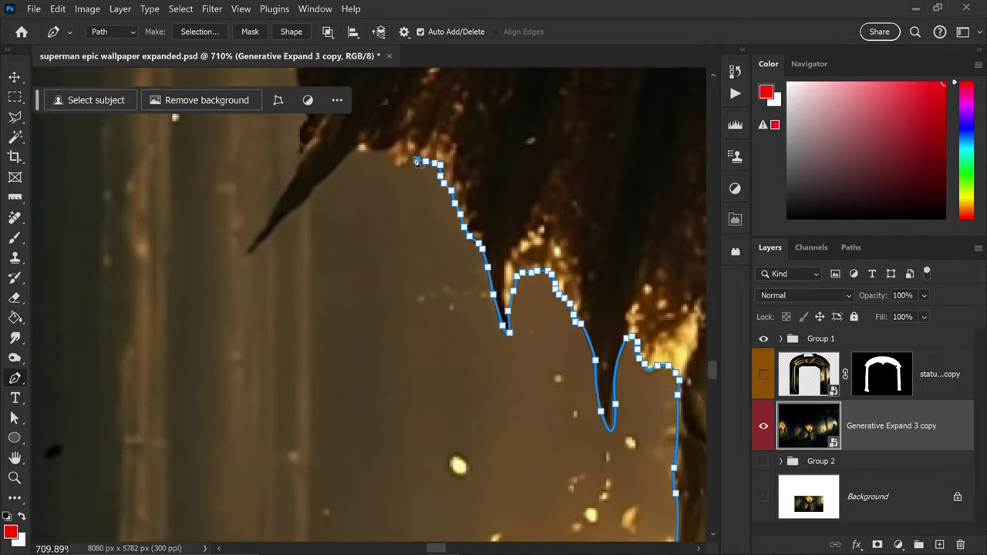
Step: Trace the path around the next long pointed feather and show the Navigator panel
scroll(416, 161, "up", 1)
left_click(572, 298)
left_click(575, 202)
left_click(315, 8)
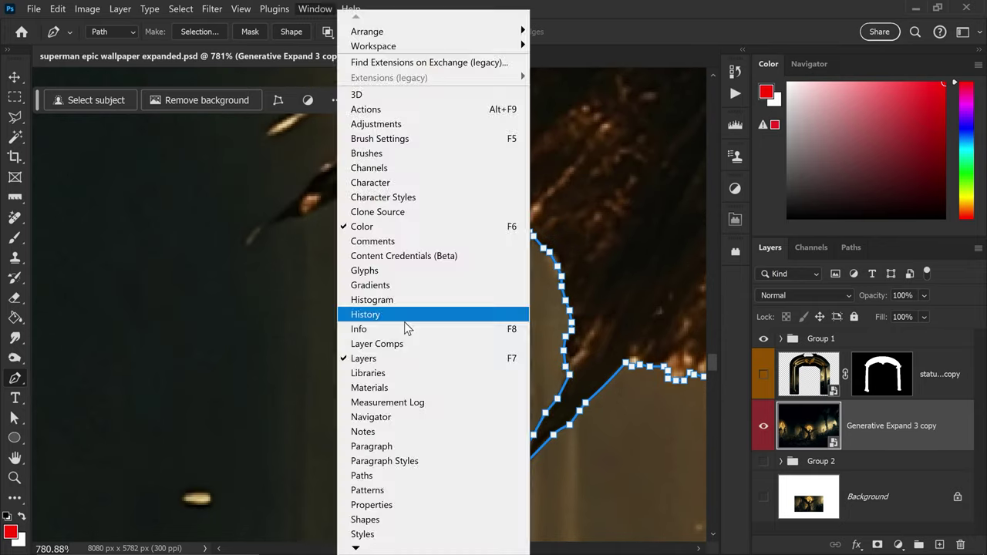
left_click(364, 424)
Step: Trace the path around the next two pointed feathers on the left wing's lower edge
left_click(478, 304)
left_click(428, 314)
left_click_drag(395, 326, 375, 327)
left_click(417, 307)
left_click(452, 266)
left_click(451, 214)
left_click(357, 254)
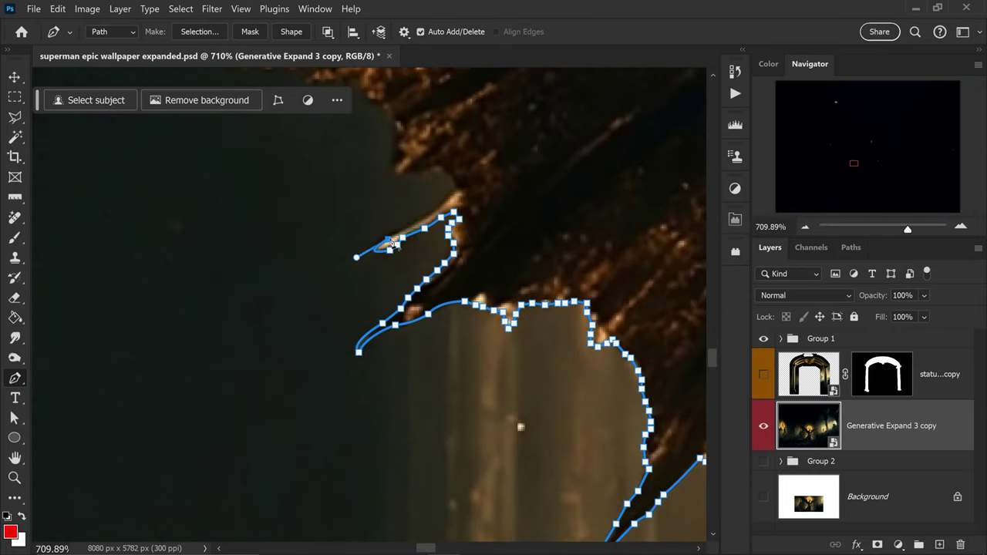
Step: Continue the path along the jagged glowing feathers of the left wing's lower edge towards its outer end
left_click_drag(357, 254, 421, 365)
left_click(463, 287)
left_click(423, 192)
left_click(327, 181)
left_click_drag(327, 181, 451, 307)
left_click(540, 187)
left_click(341, 159)
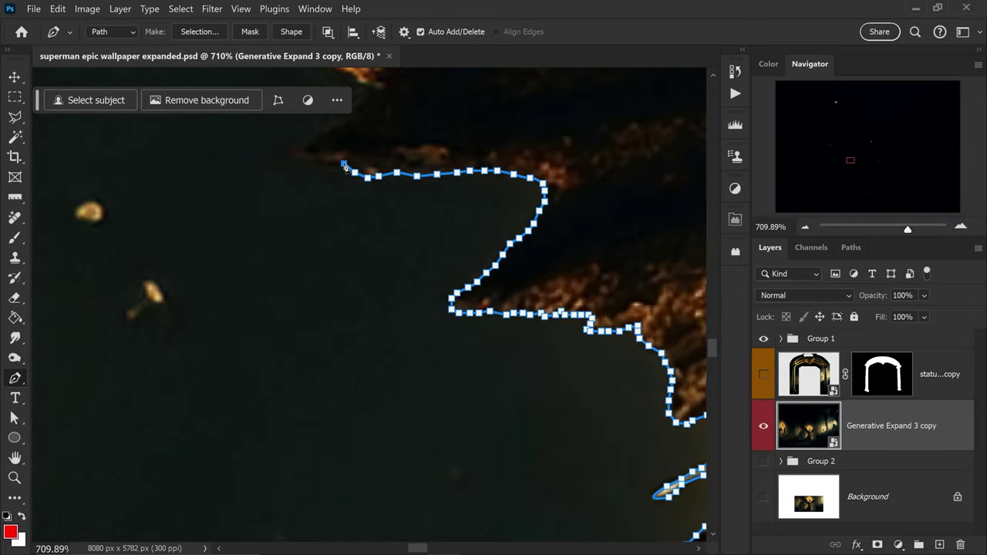
Step: Extend the path along the dark lower wing edge to the feather notches in front of the stone column
left_click_drag(342, 159, 496, 253)
left_click(471, 280)
left_click_drag(355, 224, 407, 253)
left_click_drag(263, 158, 439, 259)
left_click(420, 220)
left_click(463, 231)
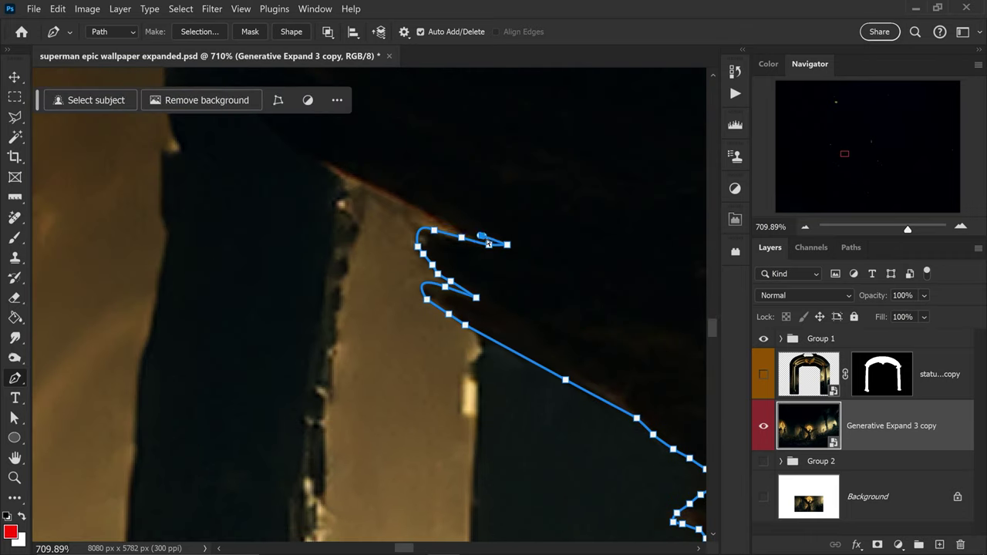
Step: Trace the path around the dark outer feathers beyond the stone column, close to the left wing's tip
left_click_drag(309, 154, 443, 347)
left_click(374, 255)
left_click(437, 258)
left_click(387, 226)
left_click(358, 207)
left_click_drag(361, 220, 493, 367)
left_click(409, 310)
left_click(353, 290)
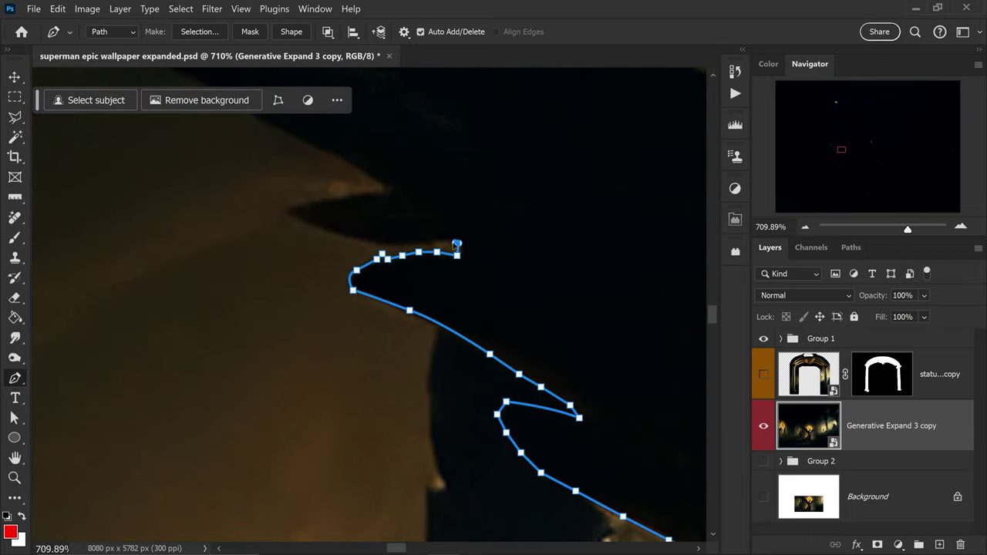
Step: Carry the path around the left wing's outer tip and back onto its upper edge
left_click_drag(456, 245, 605, 350)
left_click(401, 229)
left_click(483, 223)
left_click_drag(463, 231, 655, 317)
left_click_drag(431, 262, 277, 386)
Step: Trace the path along the left wing's upper edge down towards the spikes near the burning ring
left_click(511, 332)
left_click(463, 308)
left_click(493, 339)
mouse_move(663, 439)
left_mouse_down()
mouse_move(552, 397)
mouse_move(435, 334)
left_mouse_up()
left_click(422, 313)
left_click(448, 331)
left_click(466, 338)
left_click(479, 347)
left_click(501, 348)
left_click(512, 355)
left_click(527, 356)
Step: Outline the first spikes on the left wing's upper edge and start the larger spike beside them
left_click_drag(595, 404, 392, 366)
left_click(405, 344)
left_click(430, 376)
left_click(460, 398)
left_click(494, 416)
left_click(529, 427)
left_click(512, 364)
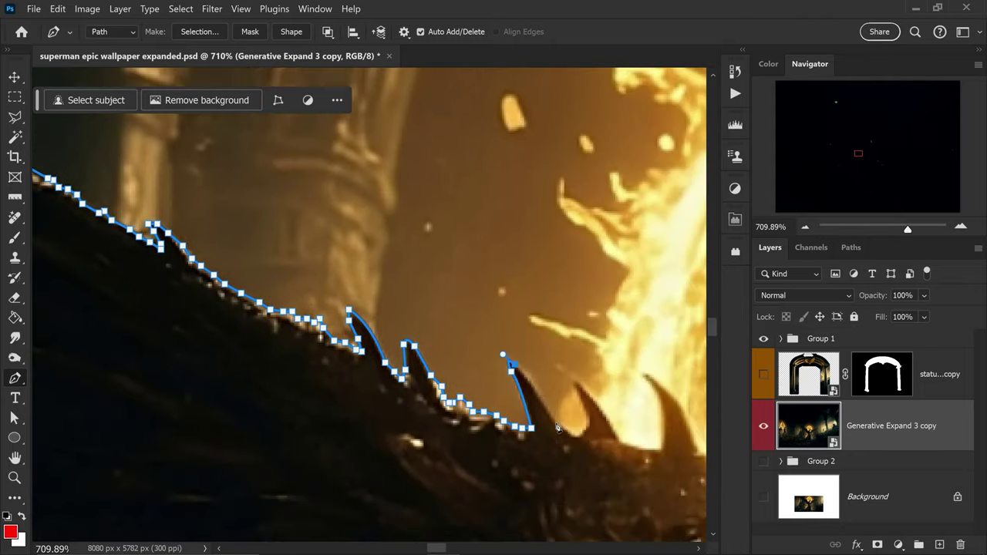
Step: Finish the larger spike and trace the path around the remaining spikes in front of the burning ring
left_click_drag(621, 443, 588, 458)
left_click(597, 462)
left_click(627, 464)
left_click(609, 390)
left_click_drag(609, 390, 537, 303)
left_click(576, 337)
left_click(591, 381)
left_click(602, 385)
Step: Follow the burning ring's edge down along the wing and over the shoulder armour onto the red cape collar
mouse_move(635, 342)
left_mouse_down()
mouse_move(504, 272)
mouse_move(462, 193)
left_mouse_up()
left_click(568, 309)
left_click_drag(569, 309, 502, 231)
left_click(502, 331)
left_click_drag(502, 331, 416, 342)
left_click(508, 298)
left_click(533, 286)
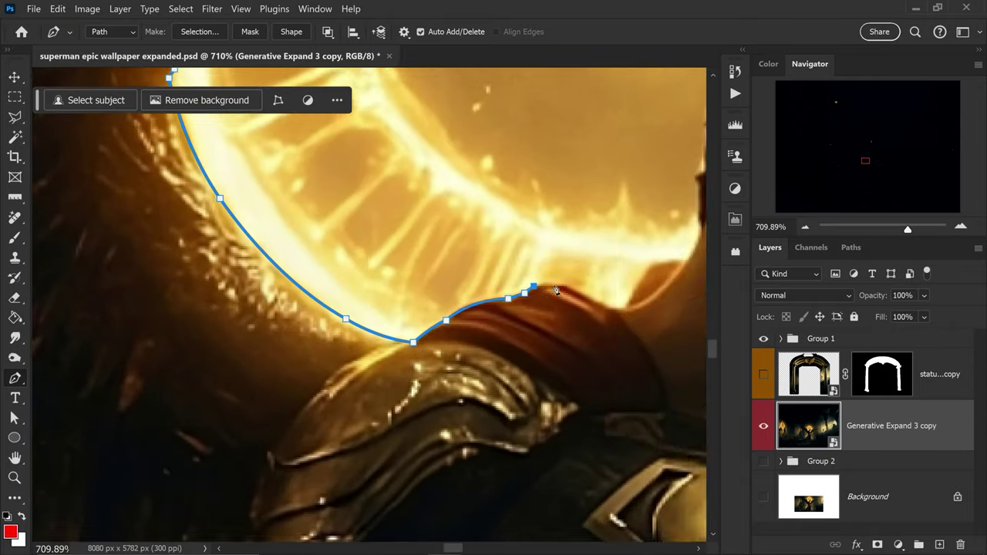
Step: Continue the path over the red collar, up the neck and ear, and along the hair
scroll(539, 301, "down", 1)
left_click(438, 351)
left_click(455, 308)
scroll(448, 297, "up", 3)
mouse_move(457, 240)
left_mouse_down()
mouse_move(325, 309)
mouse_move(154, 501)
left_mouse_up()
left_click(163, 361)
left_click(237, 326)
left_click(294, 307)
left_click(325, 297)
Step: Trace the path over the far side of the hair and down the forehead and nose towards the mouth
left_click_drag(367, 304, 139, 85)
left_click(418, 292)
scroll(419, 293, "down", 2)
left_click_drag(419, 419, 489, 320)
left_click(459, 279)
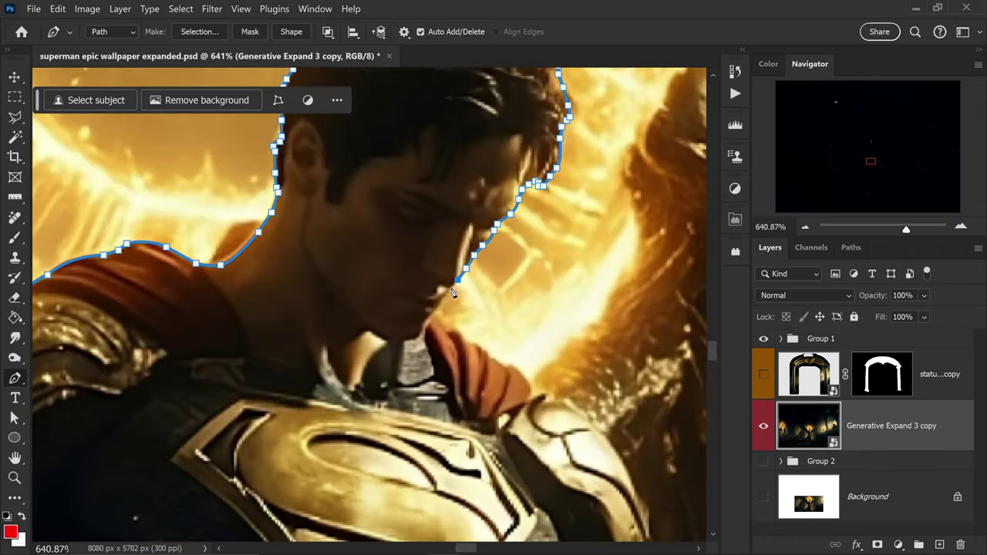
Step: Trace the path down the face and over the red collar, then up the far wing's inner edge around its first spike
scroll(453, 292, "up", 2)
scroll(453, 300, "down", 3)
scroll(453, 308, "up", 4)
left_click(444, 351)
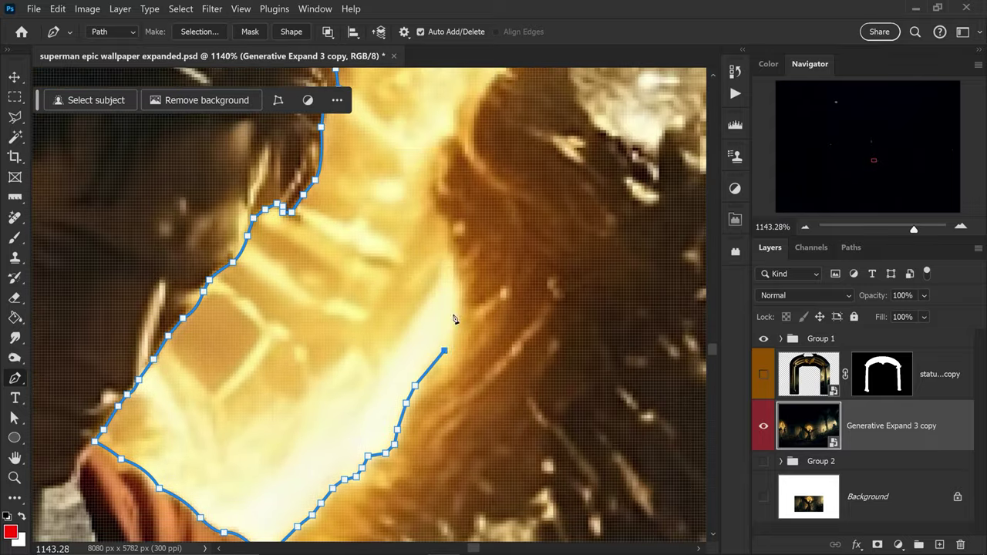
scroll(455, 318, "down", 2)
scroll(407, 250, "up", 1)
left_click(401, 252)
scroll(484, 174, "down", 2)
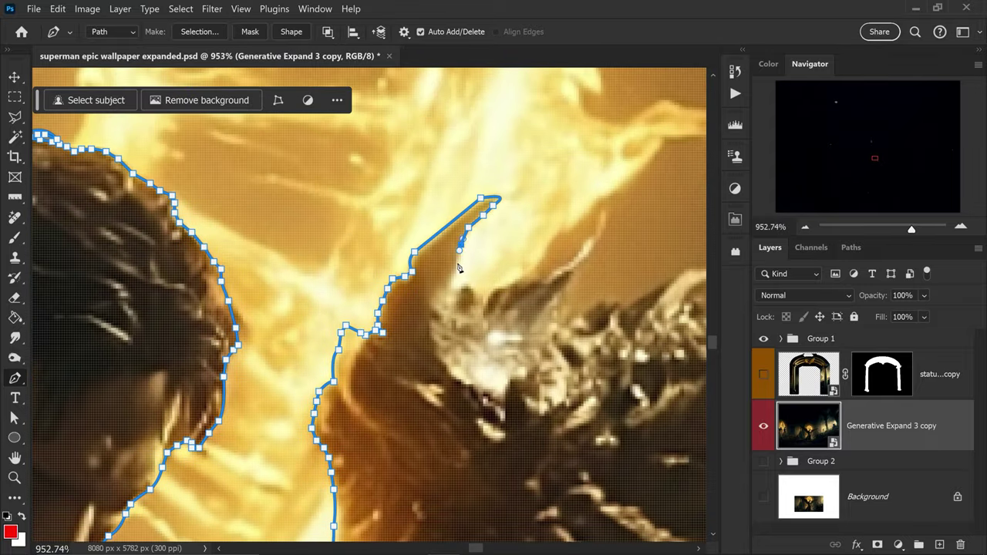
Step: Outline the row of small curved spikes along the start of the far wing's upper edge
scroll(509, 255, "up", 1)
left_click(515, 287)
scroll(555, 313, "right", 10)
scroll(555, 312, "up", 3)
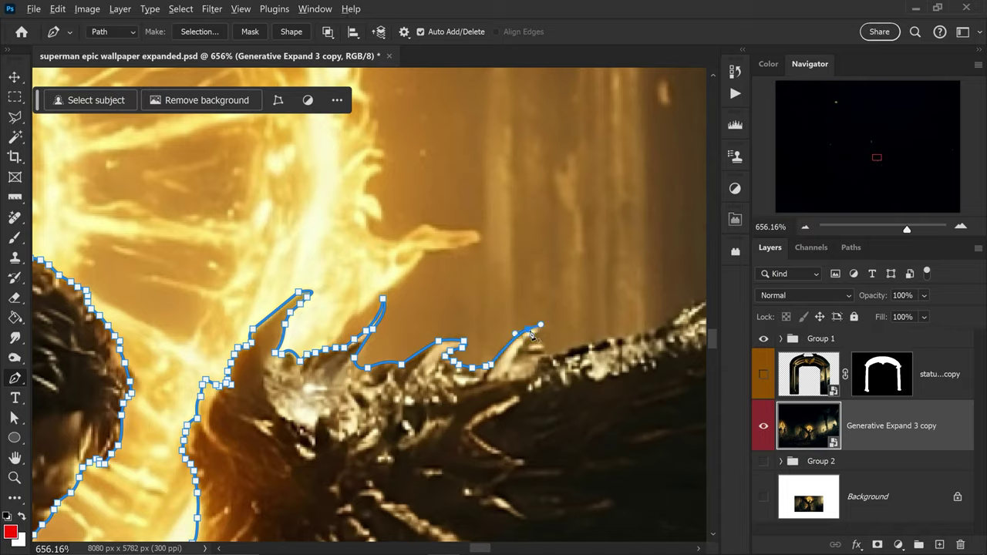
Step: Follow the far wing's smooth upper edge outward past the last spikes towards its tip
left_click(430, 397)
scroll(441, 396, "right", 8)
scroll(441, 396, "up", 3)
left_click(385, 414)
left_click(350, 414)
left_click(397, 390)
left_click(478, 357)
left_click_drag(523, 337, 545, 327)
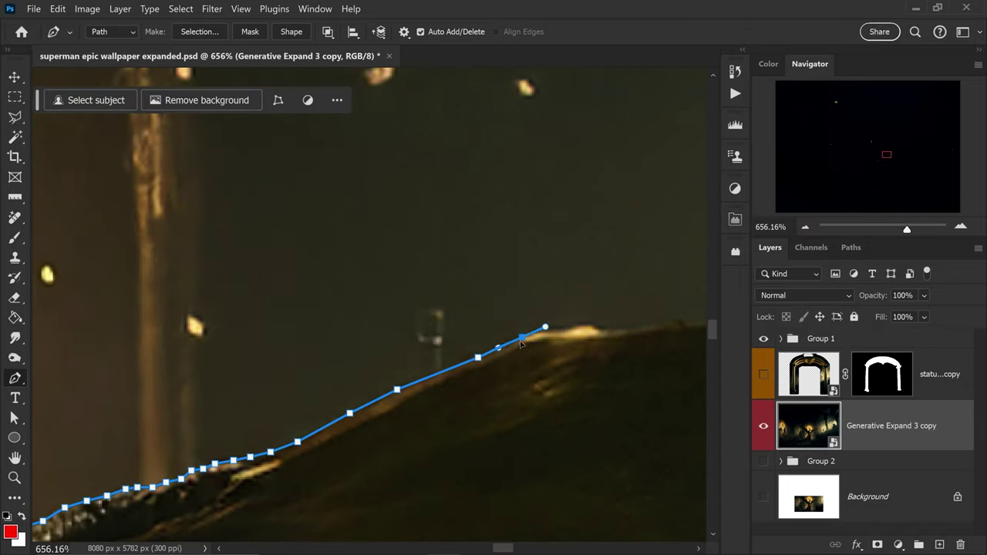
Step: Trace the path around the far wing's tip and start back along its underside
left_click_drag(607, 338, 471, 381)
left_click(472, 371)
left_click(460, 384)
left_click(441, 386)
left_click(423, 390)
left_click(411, 397)
scroll(411, 396, "left", 5)
scroll(412, 396, "down", 1)
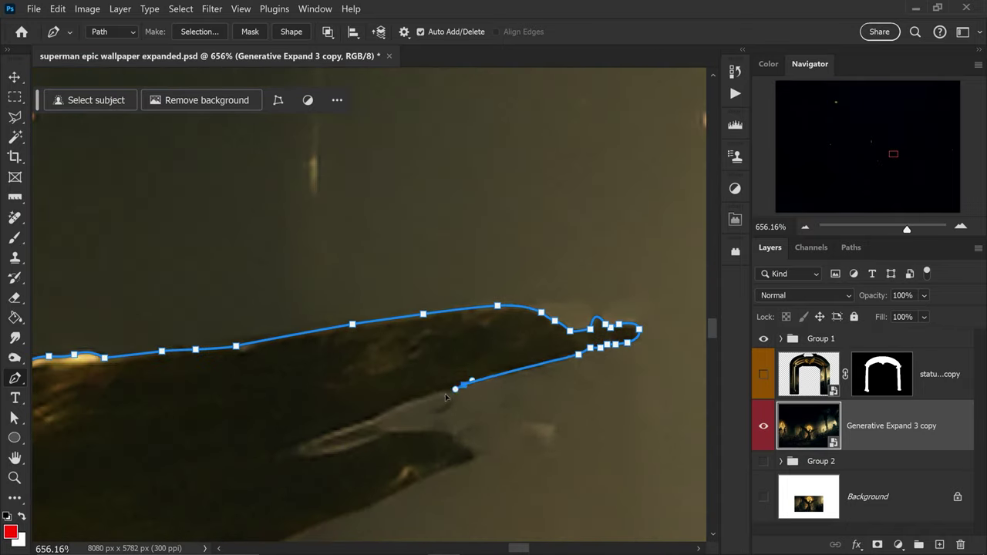
Step: Outline the blunt feather below the wing tip and follow the lower edge inward to the next notch
scroll(377, 445, "down", 3)
left_click(539, 326)
left_click(606, 342)
left_click(540, 386)
scroll(501, 347, "down", 3)
scroll(501, 347, "left", 3)
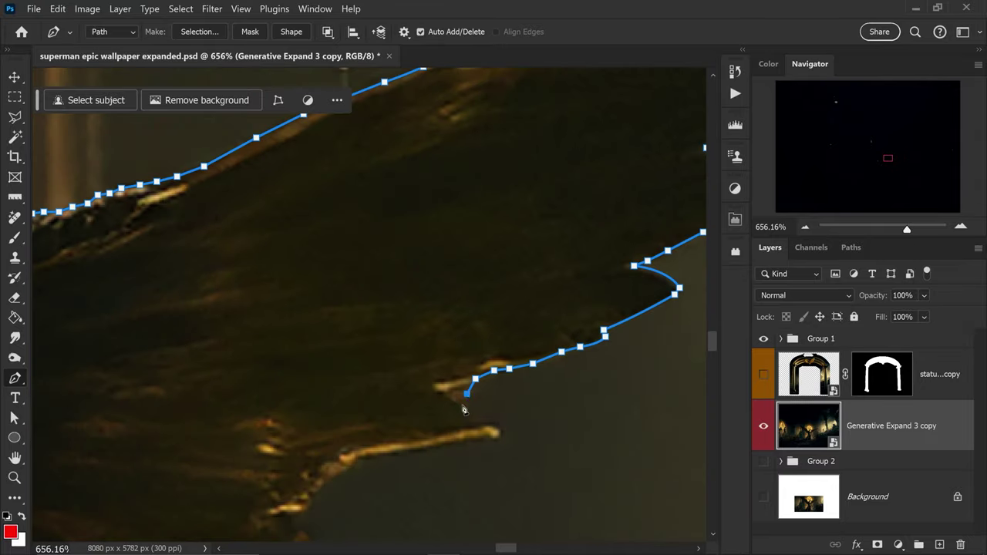
Step: Trace the gold-lit lower feather edge inward to the base of the first sharply pointed feather
left_click(585, 259)
left_click(539, 265)
left_click(494, 271)
left_click(452, 301)
scroll(452, 302, "up", 3)
left_click(509, 352)
scroll(509, 353, "down", 2)
left_click(433, 333)
left_click(404, 357)
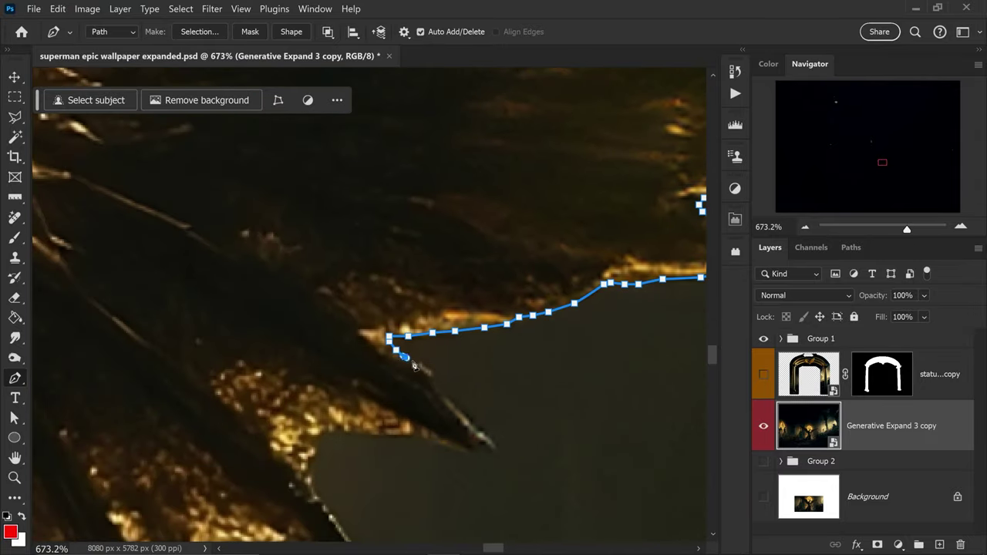
Step: Outline the first two sharply pointed feathers and the gap between them on the wing's underside
left_click(390, 437)
left_click(351, 432)
scroll(351, 432, "down", 3)
left_click(434, 359)
left_click(493, 398)
scroll(493, 399, "down", 2)
left_click(465, 315)
left_click(394, 313)
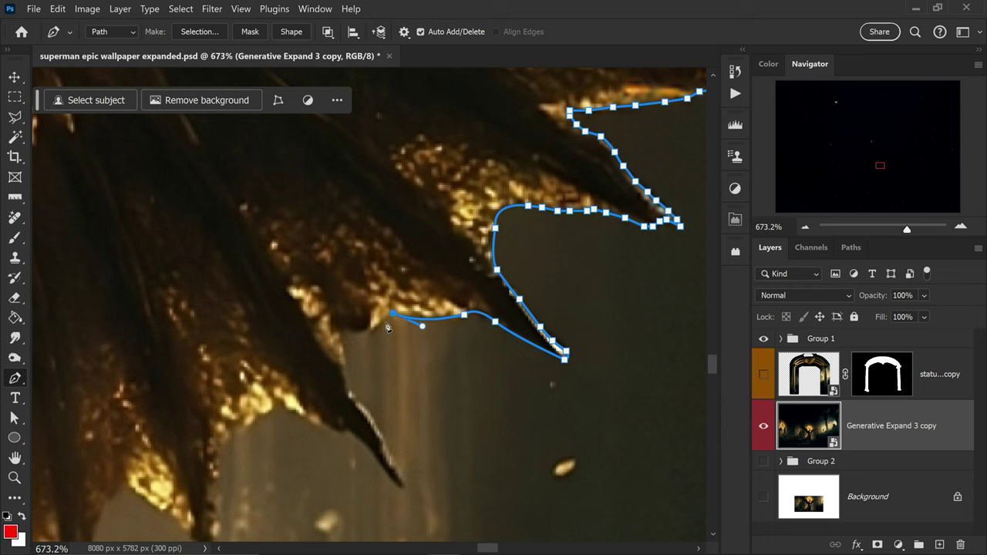
Step: Continue around the next two pointed feather tips and the scalloped gap between them towards the arm
scroll(493, 308, "down", 3)
scroll(493, 309, "left", 3)
left_click(499, 293)
left_click(514, 319)
left_click(537, 375)
left_click(510, 347)
left_click(476, 313)
left_click(442, 306)
left_click(345, 367)
scroll(352, 380, "left", 3)
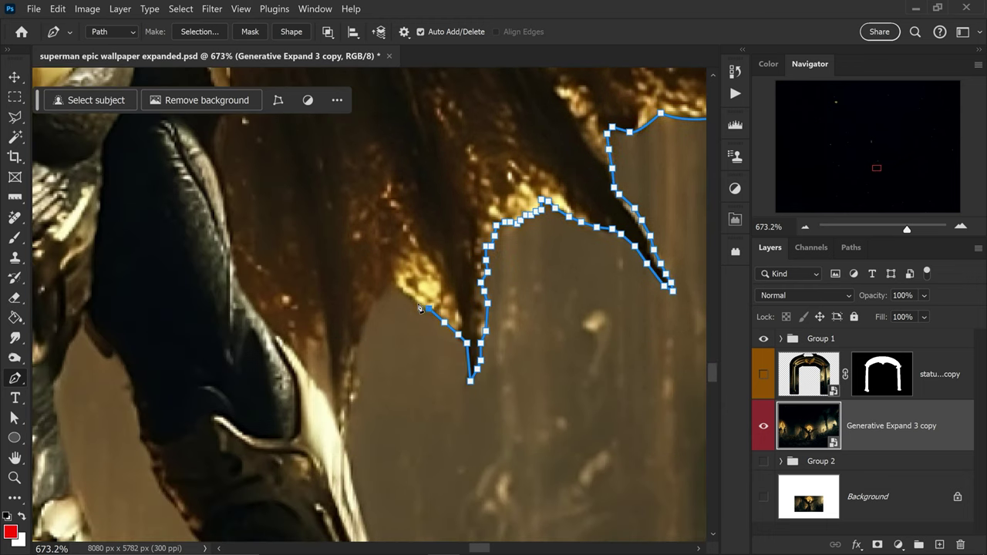
Step: Close off the innermost feather gap and trace down the outer forearm, wrist and hand to the fingers
scroll(458, 262, "up", 2)
left_click(473, 221)
left_click(503, 177)
left_click(527, 266)
left_click(546, 313)
scroll(548, 320, "down", 3)
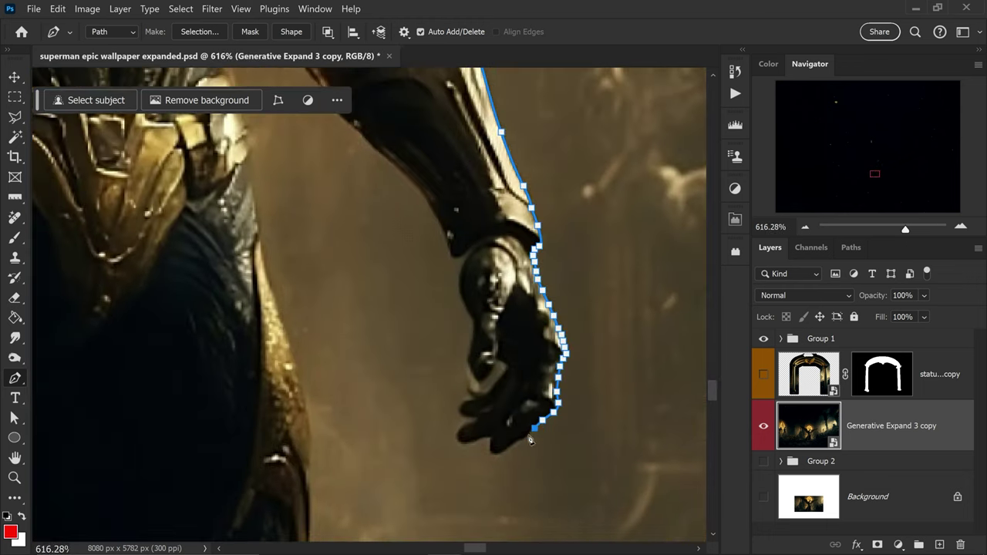
Step: Outline the fingertips and thumb and start up the inner side of the hand
scroll(419, 414, "up", 5)
left_click(419, 414)
left_click(540, 509)
scroll(552, 424, "down", 2)
left_click(552, 423)
scroll(552, 423, "down", 3)
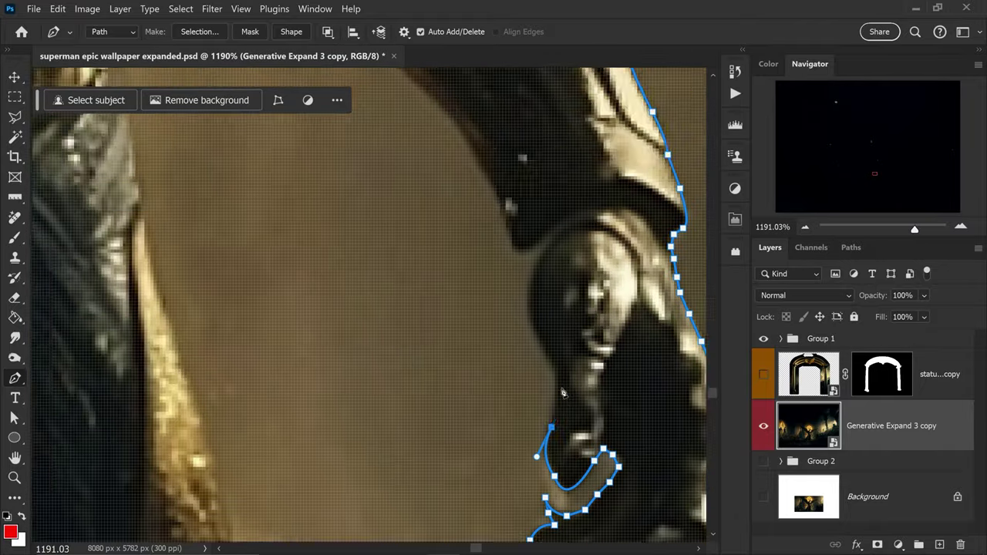
Step: Trace up the inner arm to the armpit, then down the waist and the cape's outer edge
scroll(540, 347, "up", 3)
scroll(523, 291, "down", 2)
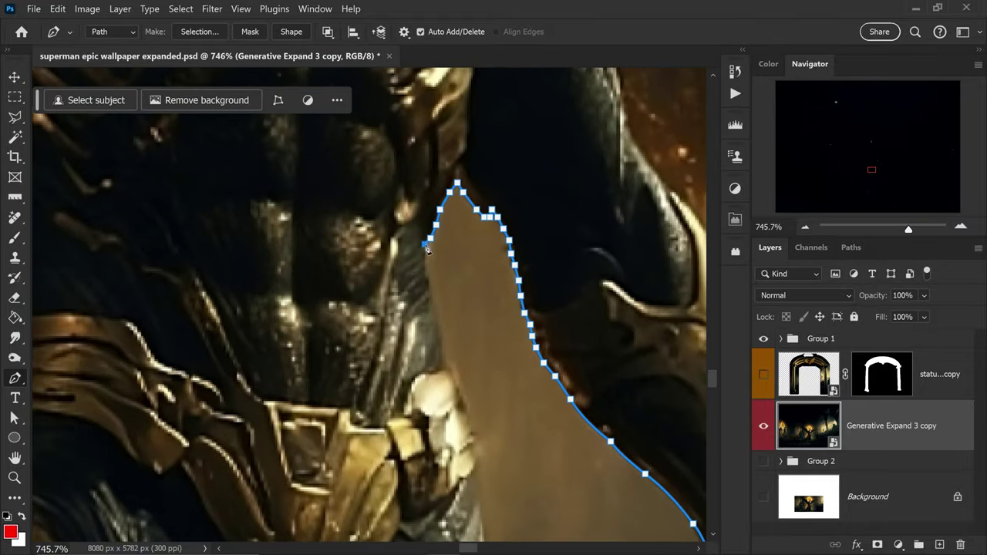
scroll(540, 339, "down", 10)
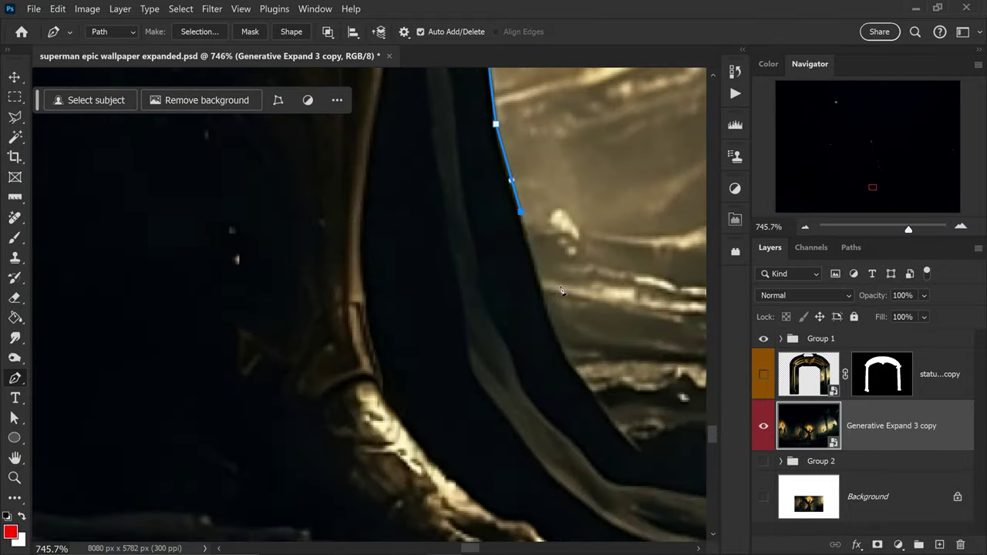
Step: Carry the path off the cape along the ground, up the dark rock's side and onto its ridge
scroll(561, 291, "down", 2)
scroll(540, 324, "right", 3)
scroll(504, 303, "up", 1)
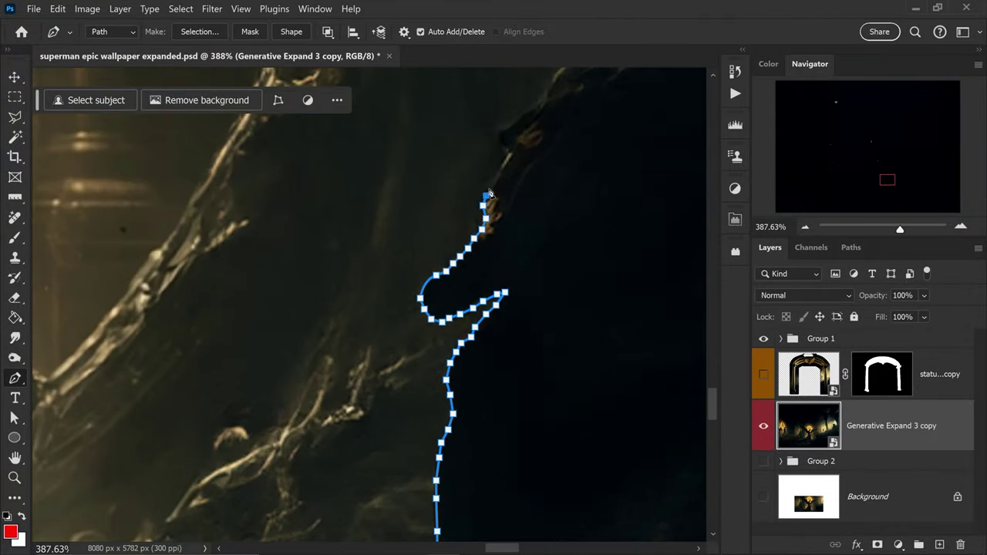
scroll(493, 231, "right", 6)
scroll(576, 318, "up", 2)
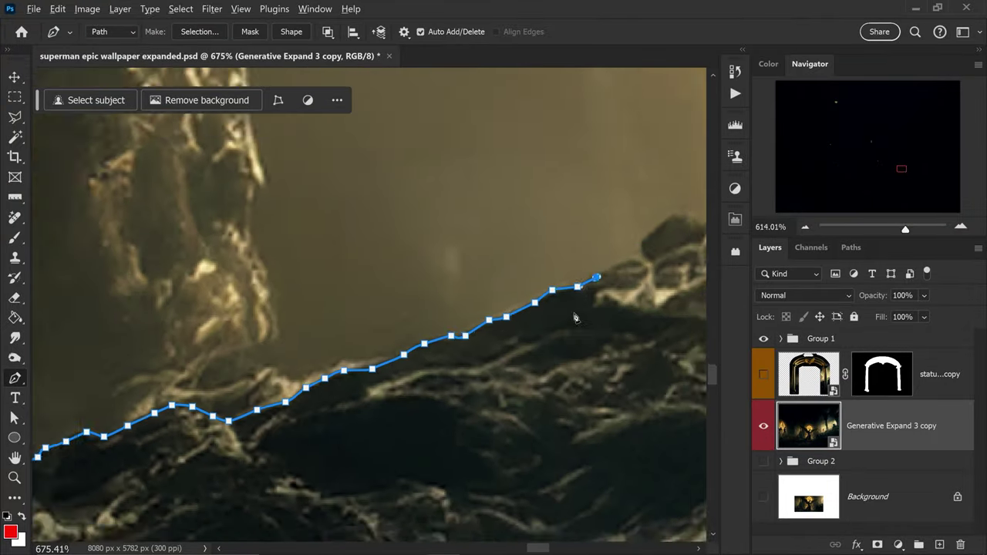
Step: Follow the rocky ridge further right beneath the glowing background shapes
scroll(575, 317, "down", 2)
scroll(494, 308, "left", 3)
scroll(493, 308, "down", 1)
scroll(493, 309, "right", 5)
scroll(493, 308, "up", 2)
left_click_drag(273, 385, 294, 385)
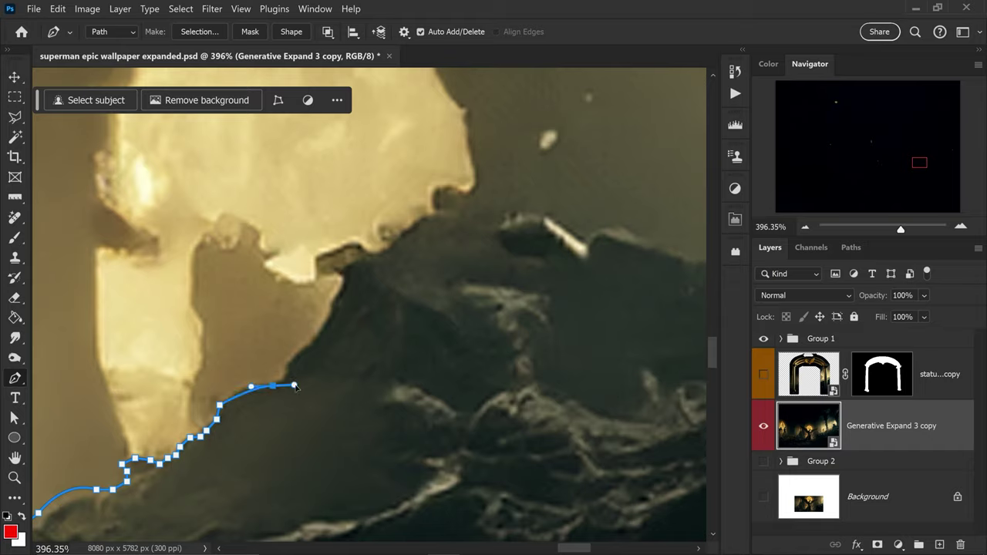
Step: Trace the remaining ridge and the tall rock outcrop to the right canvas edge, then extend the path outside the canvas
scroll(347, 268, "down", 3)
scroll(428, 398, "left", 2)
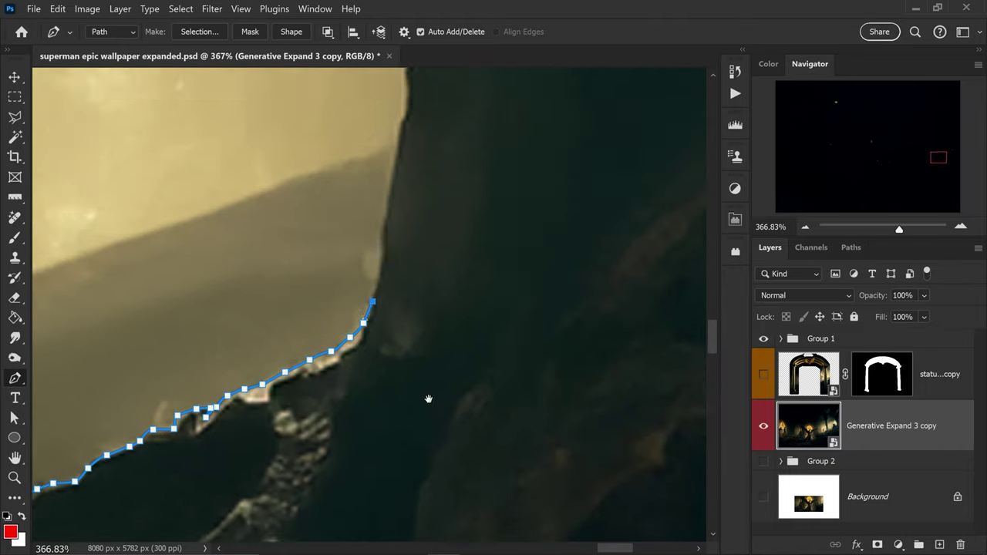
scroll(511, 381, "up", 4)
mouse_move(386, 367)
left_mouse_down()
mouse_move(420, 245)
mouse_move(474, 278)
left_mouse_up()
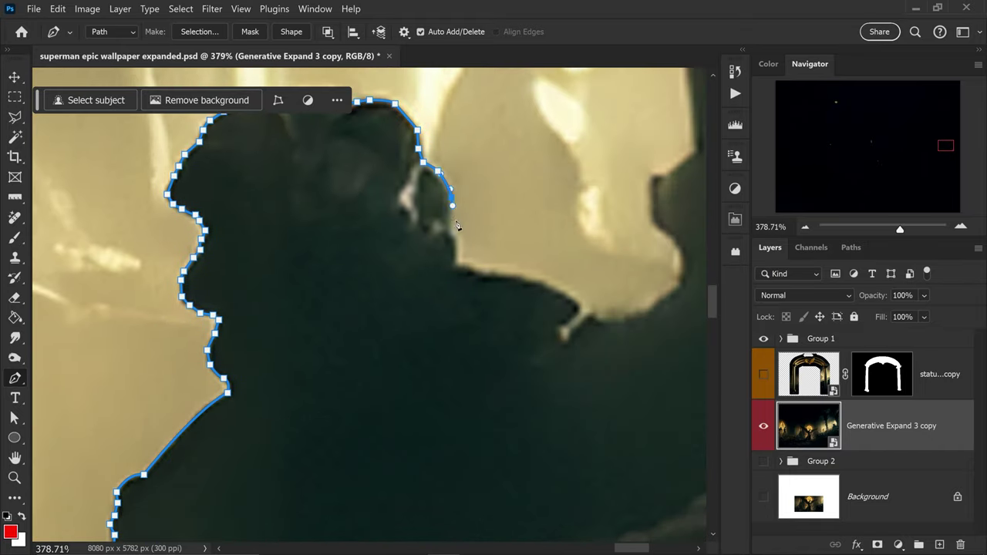
scroll(640, 347, "down", 6)
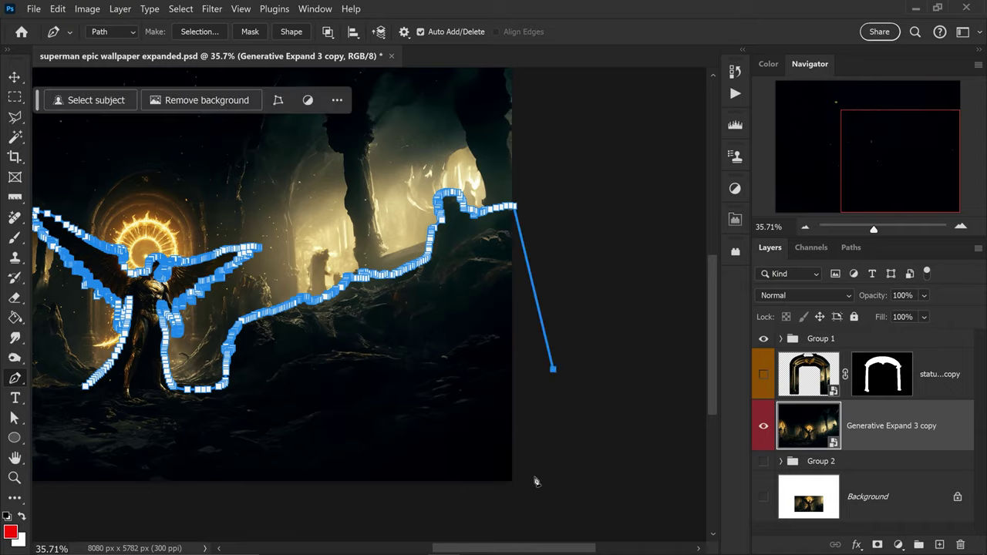
Step: Run the path around the outside of the canvas bottom and back in at the left edge
scroll(524, 455, "left", 3)
mouse_move(510, 437)
left_mouse_down()
mouse_move(291, 445)
mouse_move(150, 432)
mouse_move(159, 293)
left_mouse_up()
scroll(352, 440, "left", 5)
scroll(160, 293, "up", 5)
mouse_move(301, 311)
left_mouse_down()
mouse_move(213, 278)
mouse_move(282, 278)
mouse_move(474, 225)
left_mouse_up()
Step: Trace the foreground ground line and rocks from the left edge towards Superman's cape
scroll(214, 278, "right", 3)
scroll(282, 277, "up", 2)
scroll(473, 225, "right", 3)
left_click(257, 280)
scroll(320, 265, "left", 3)
scroll(319, 264, "up", 1)
left_click(485, 248)
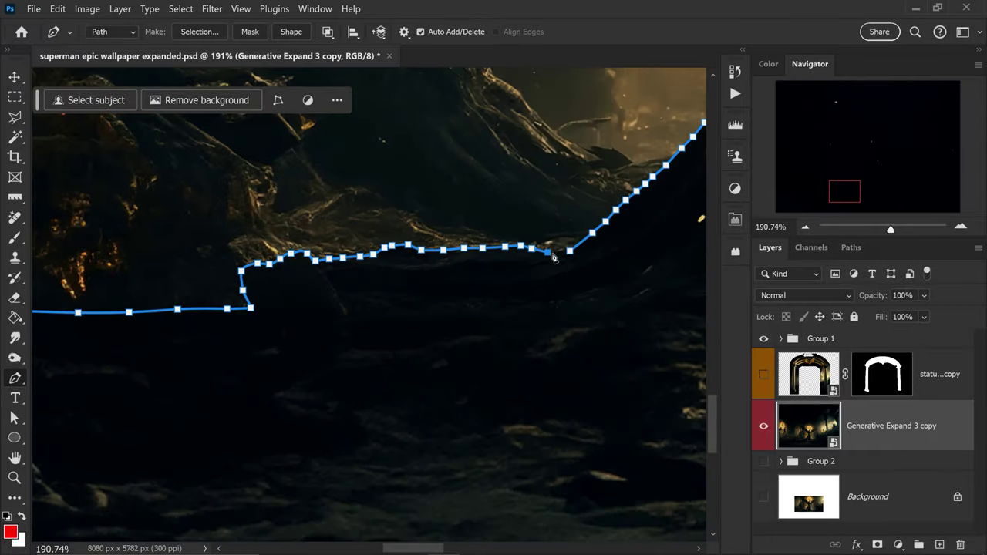
Step: Close the path on its starting point at the lower edge of the cape
scroll(553, 258, "up", 5)
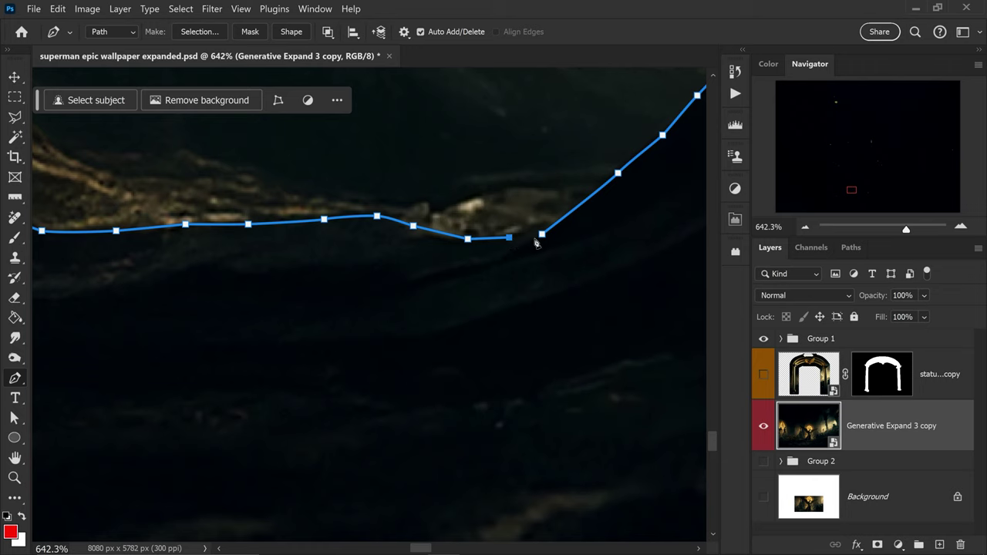
left_click(543, 235)
scroll(539, 254, "down", 11)
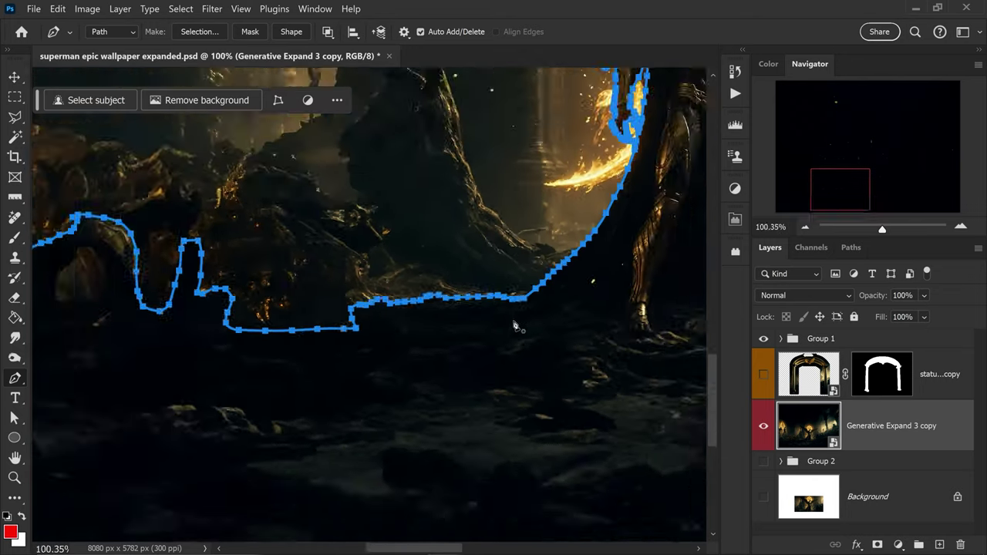
scroll(508, 326, "down", 3)
scroll(440, 352, "right", 3)
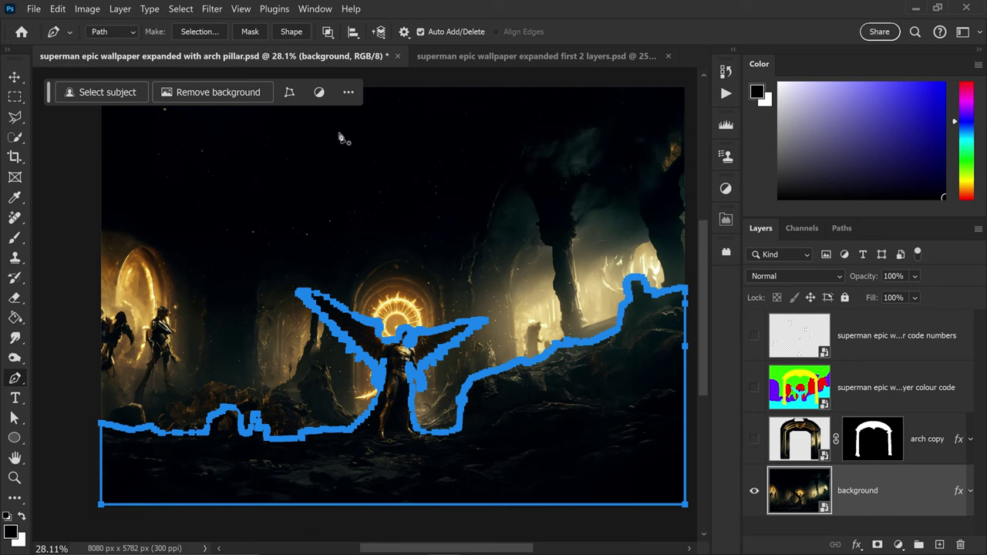
Step: Convert the Superman foreground path to a selection with 0-pixel feather, copy it to a new layer and hide the background layer
left_click(200, 32)
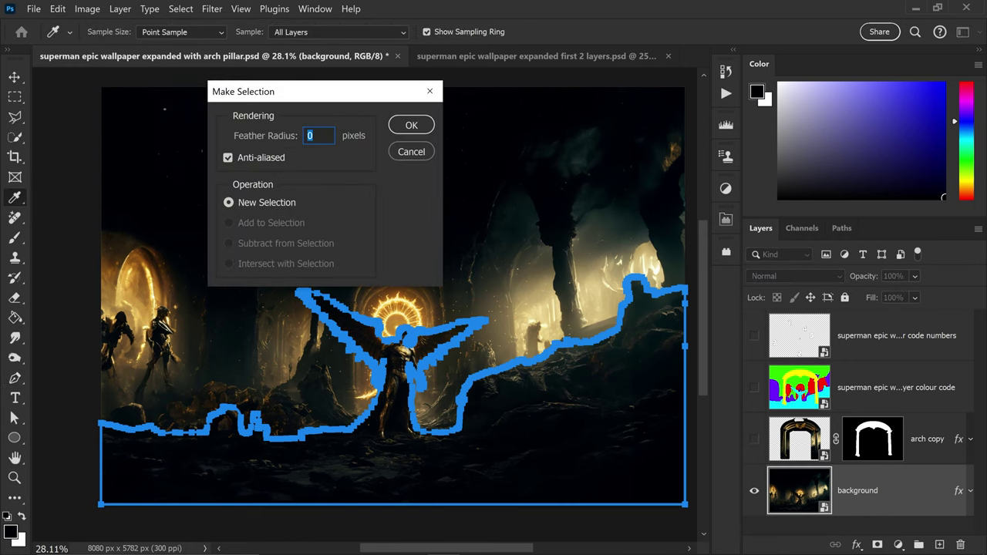
left_click(408, 127)
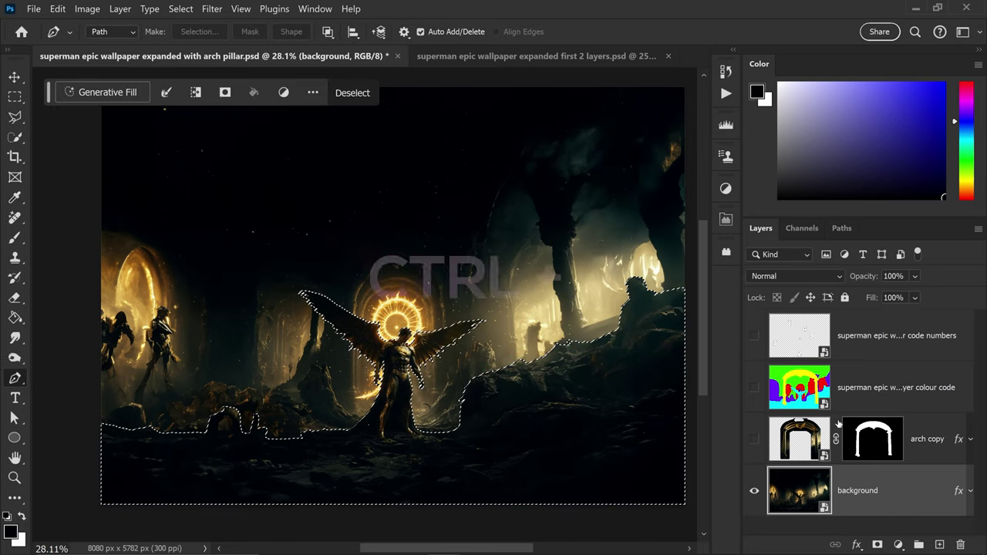
key("ctrl+j")
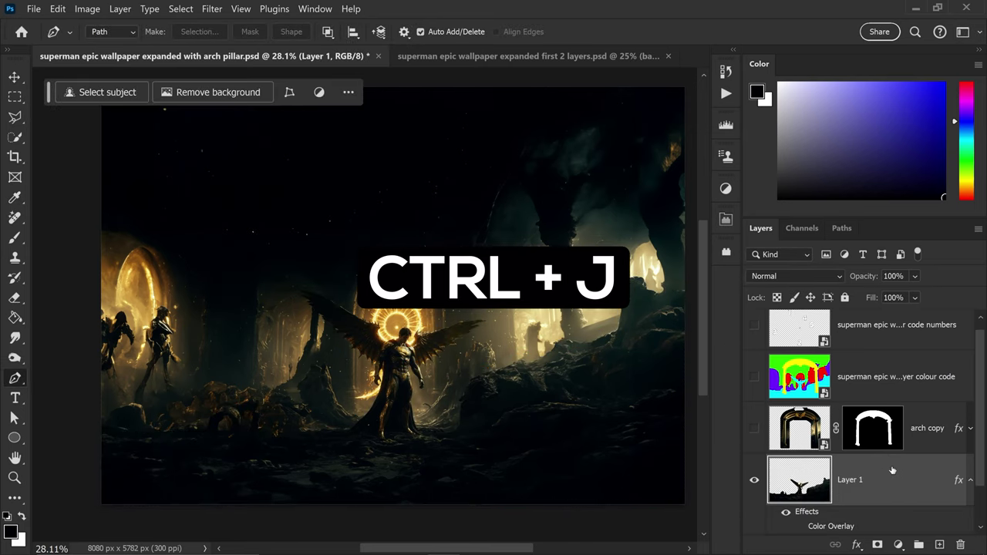
scroll(794, 495, "down", 1)
left_click(756, 509)
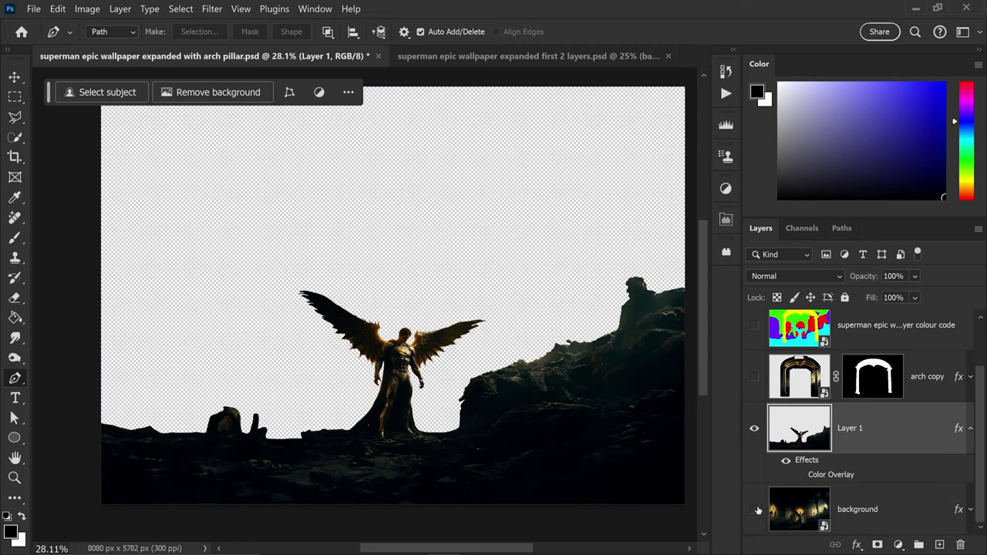
scroll(331, 365, "down", 1)
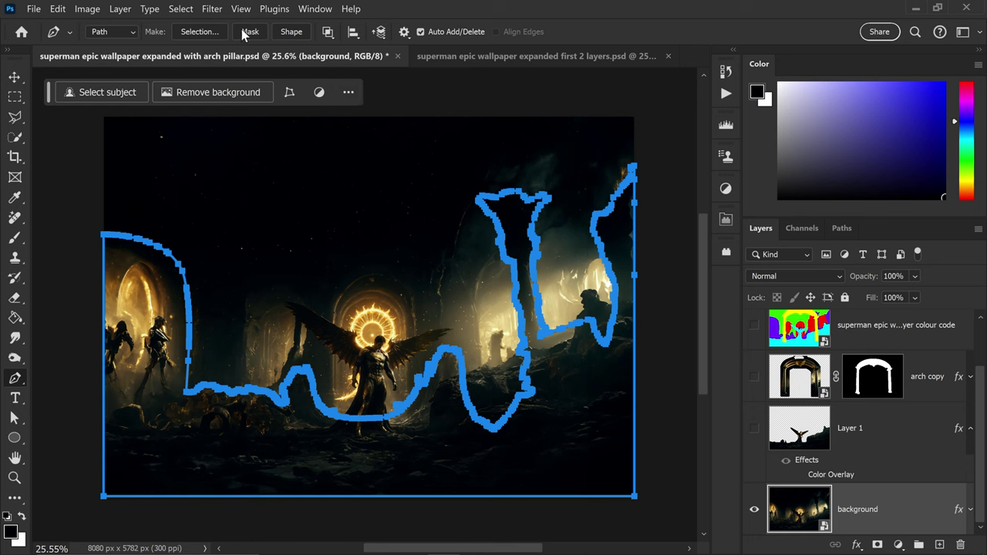
Step: Convert the midground path to a selection with 0-pixel feather, copy it to a new layer, and show Layer 1 without the background
left_click(199, 32)
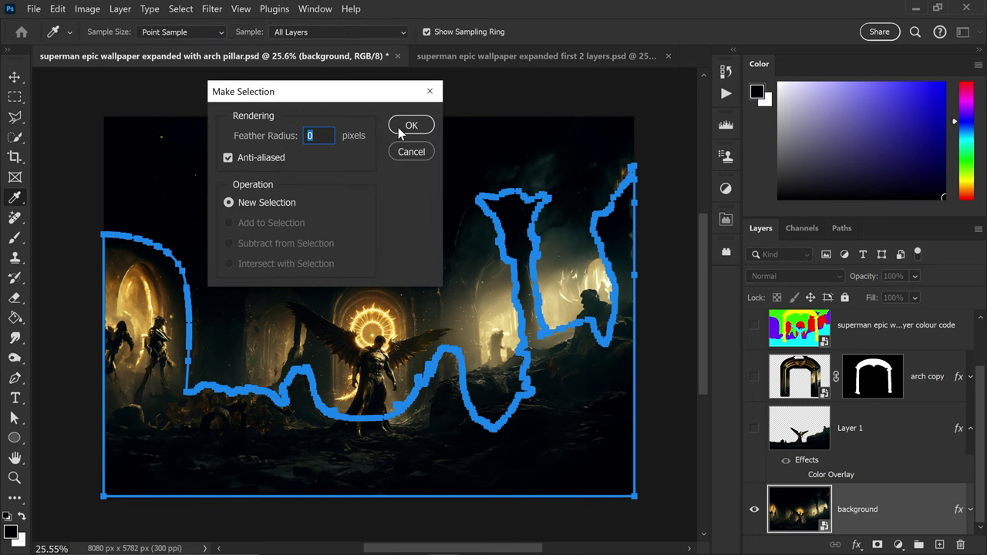
left_click(400, 131)
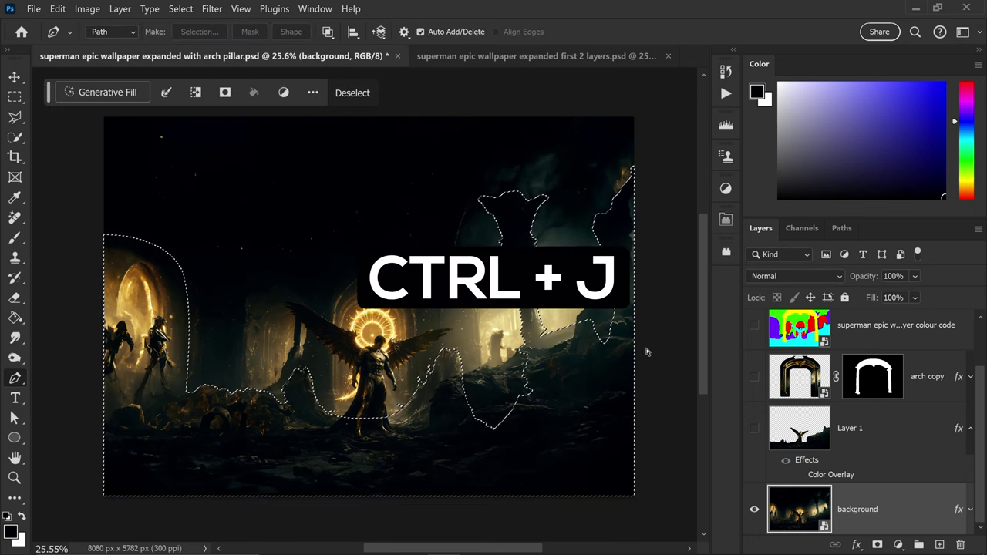
key("ctrl+j")
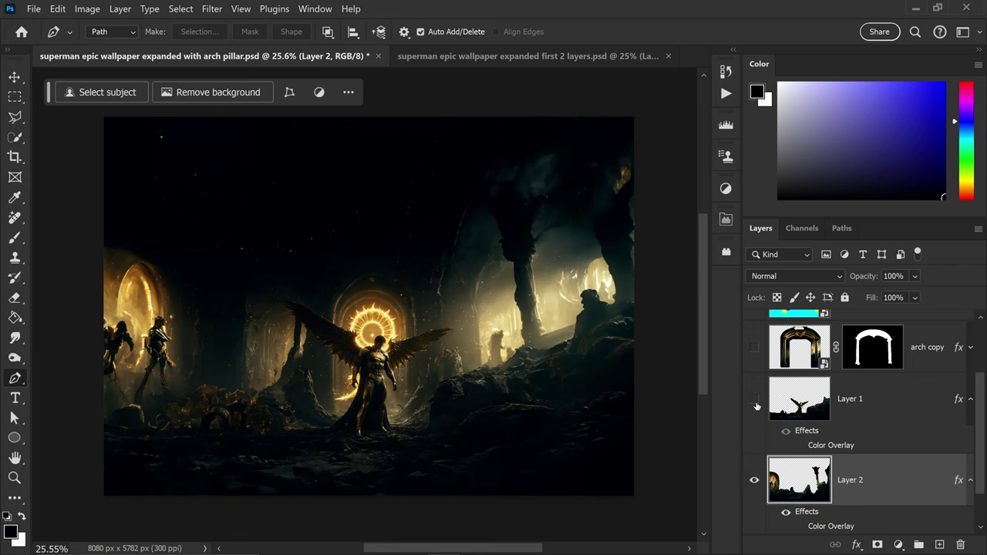
scroll(805, 451, "down", 2)
left_click(754, 509)
Step: Scale Layer 1 with Superman proportionally to 97.57%, keeping its lower-right corner fixed, and inspect the cut edges up close
left_click(15, 77)
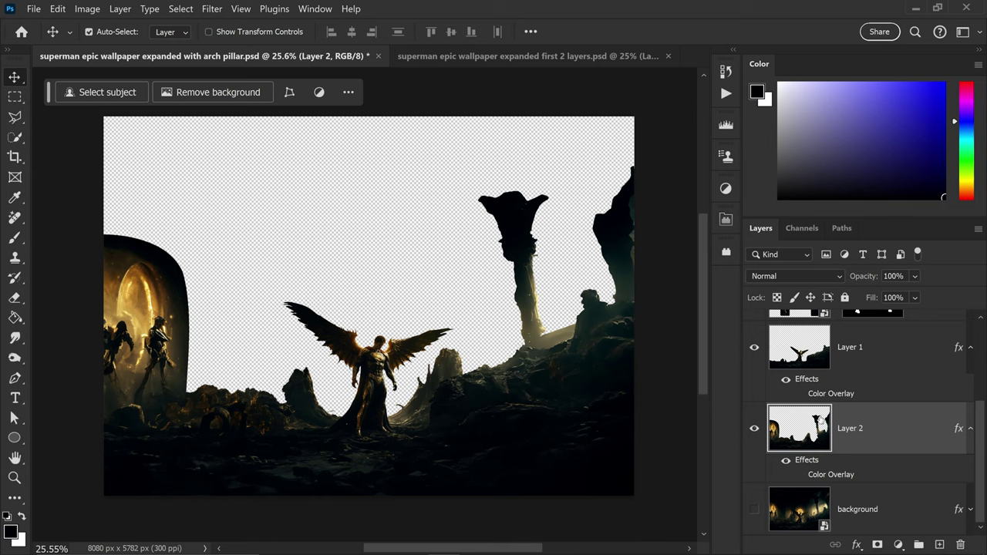
left_click(867, 374)
key("ctrl+t")
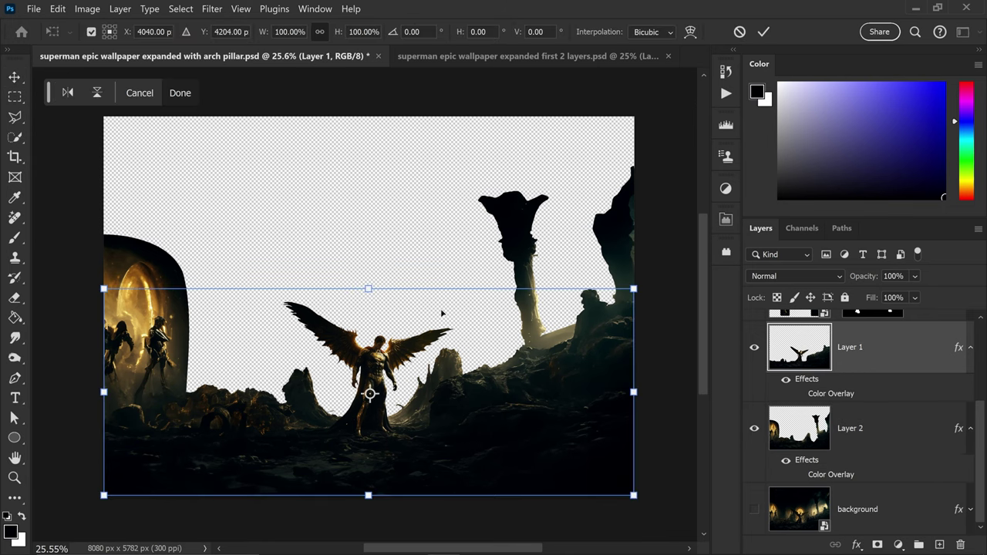
left_click_drag(103, 287, 116, 294)
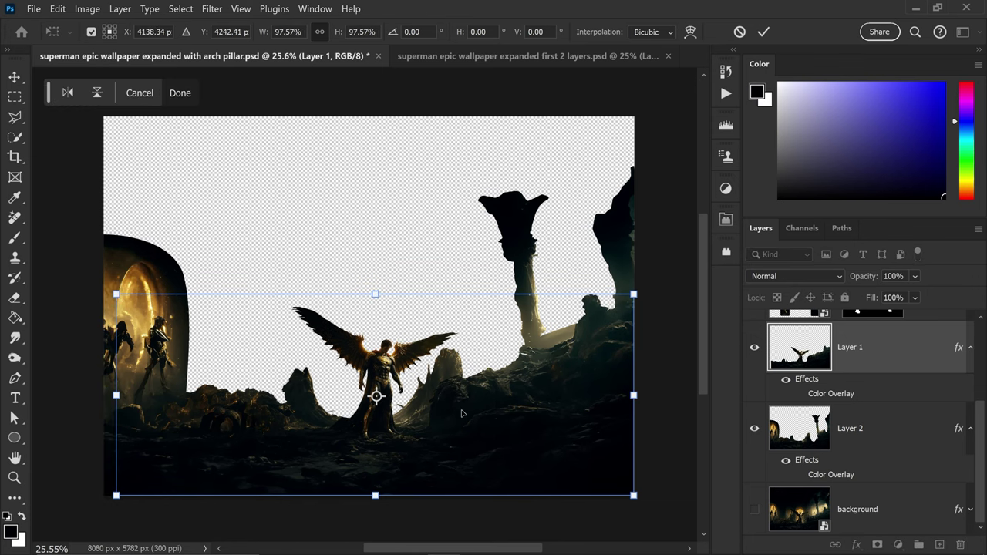
key("Return")
scroll(455, 407, "up", 8)
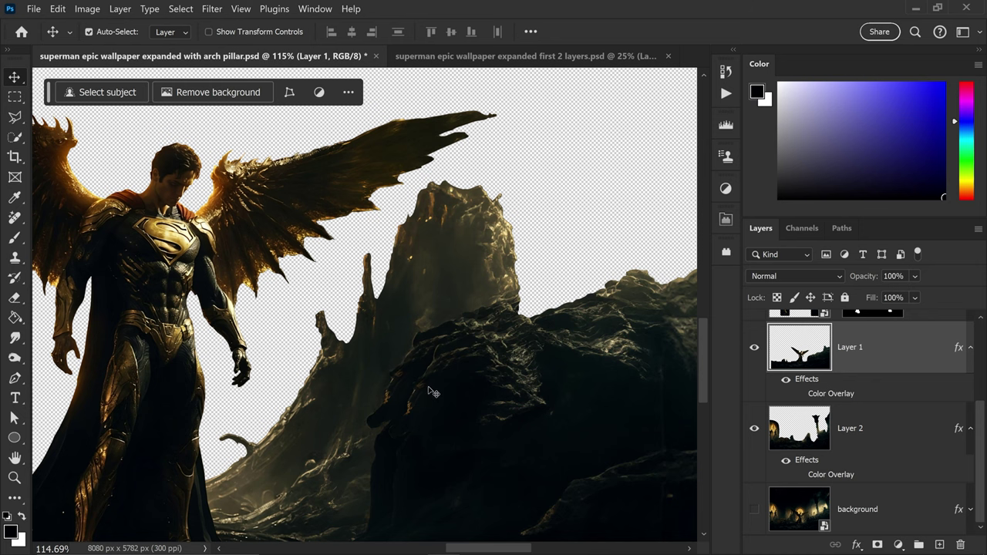
Step: Hide Layer 1, inspect the gaps in the midground of Layer 2, and load Layer 1's outline as a selection
left_click_drag(433, 385, 447, 379)
scroll(452, 367, "down", 4)
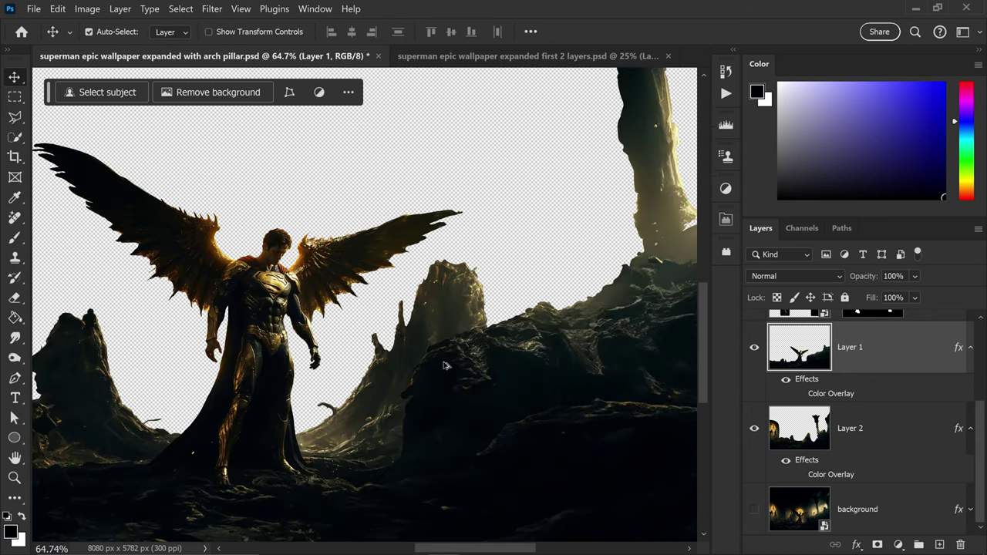
left_click(752, 346)
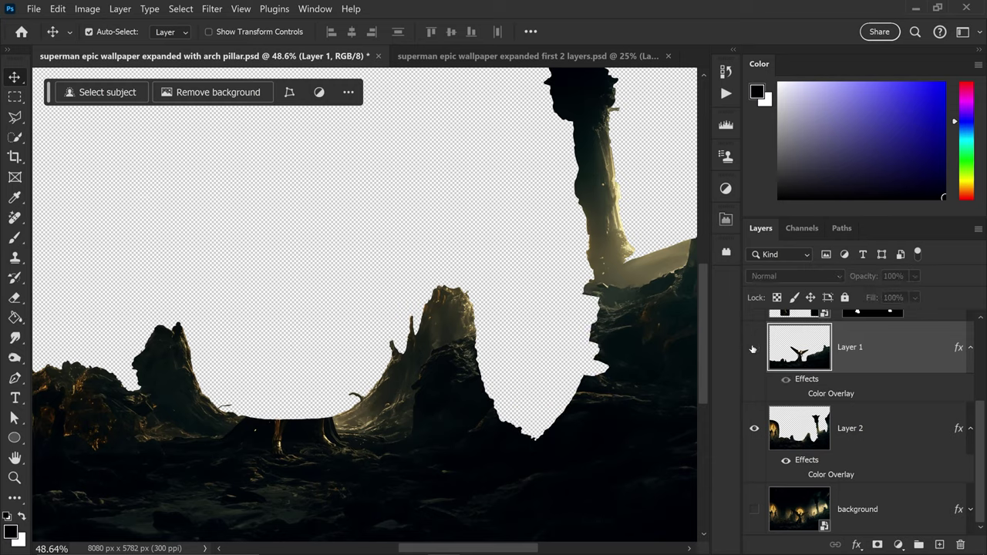
scroll(470, 408, "down", 2)
left_click_drag(470, 408, 508, 359)
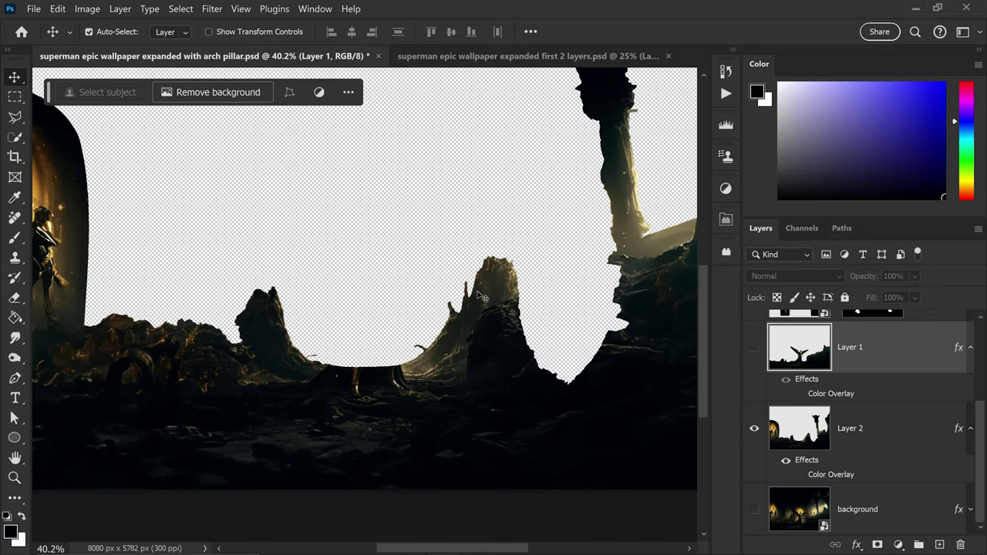
scroll(487, 334, "down", 2)
scroll(522, 315, "right", 2)
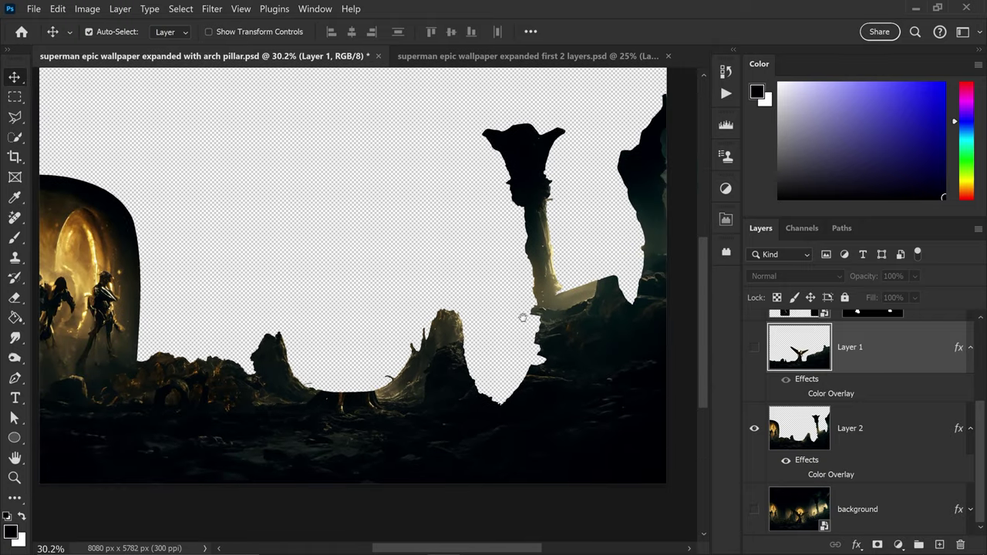
scroll(530, 324, "down", 1)
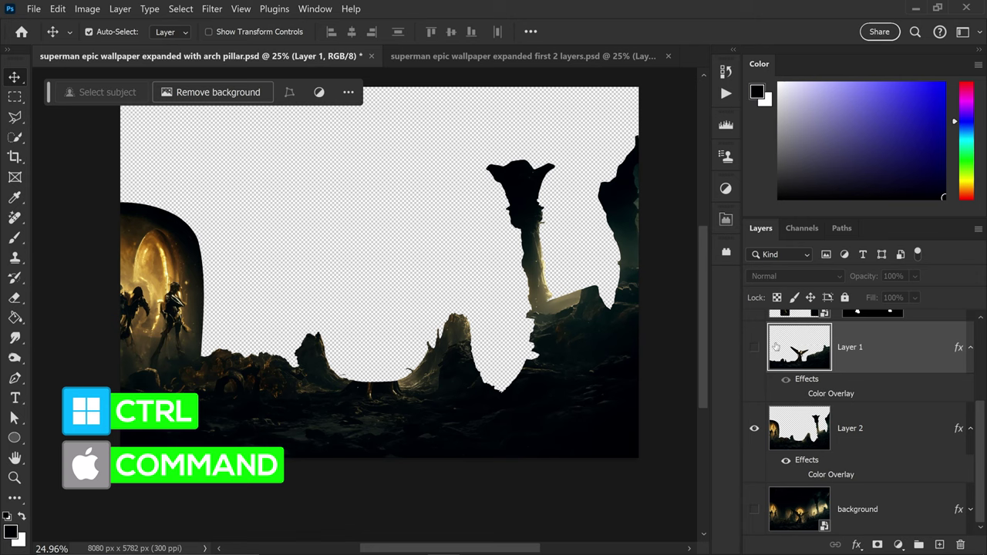
left_click(802, 351, "ctrl")
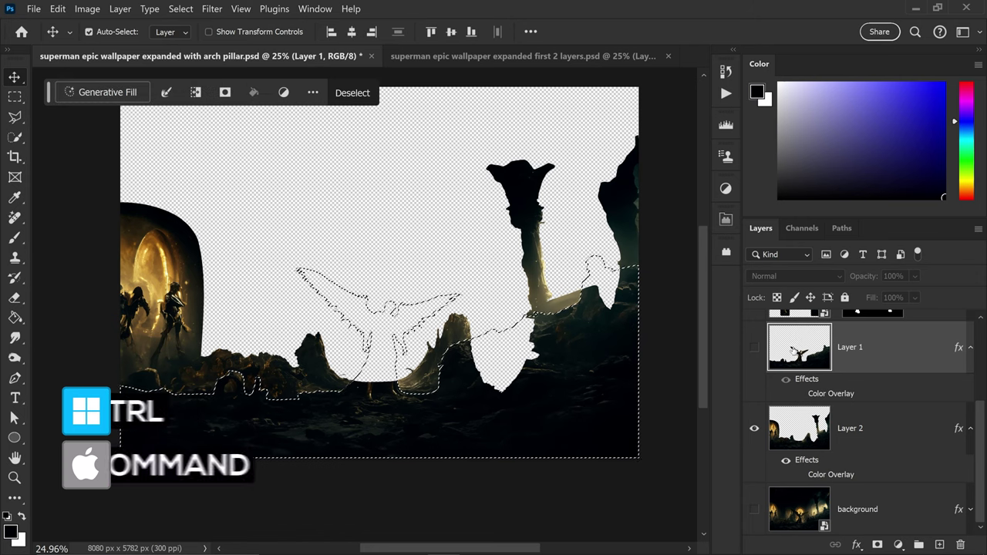
Step: Subtract the winged Superman figure above the ground from the selection with the Polygonal Lasso
left_click(15, 117)
scroll(372, 384, "up", 8)
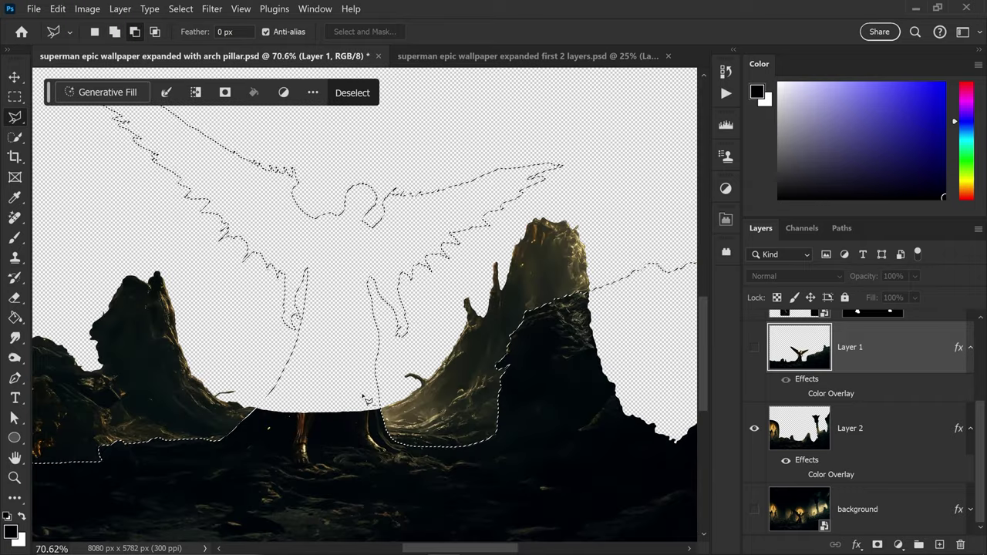
key("alt")
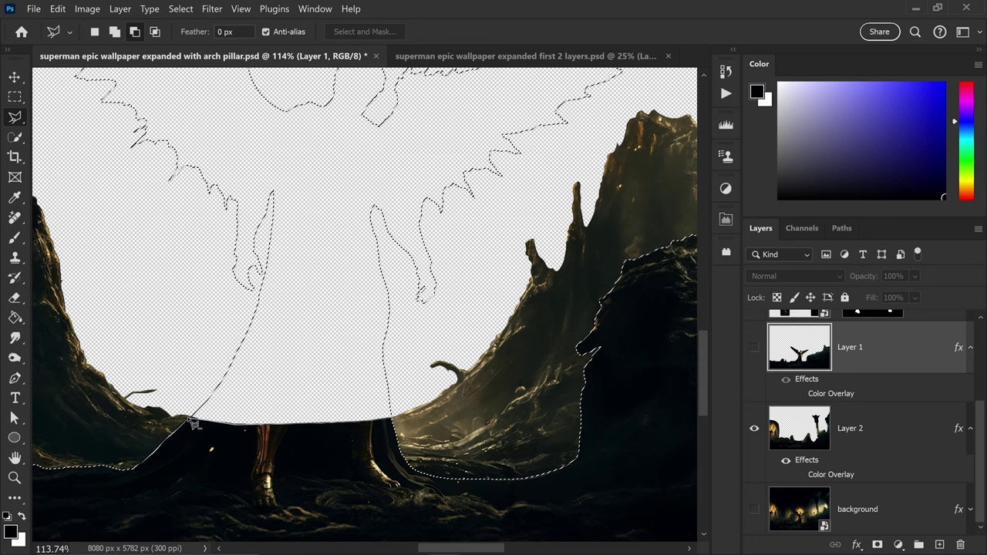
left_click(95, 178)
key("ctrl+minus")
scroll(152, 241, "down", 3)
left_click(157, 100)
left_click(539, 143)
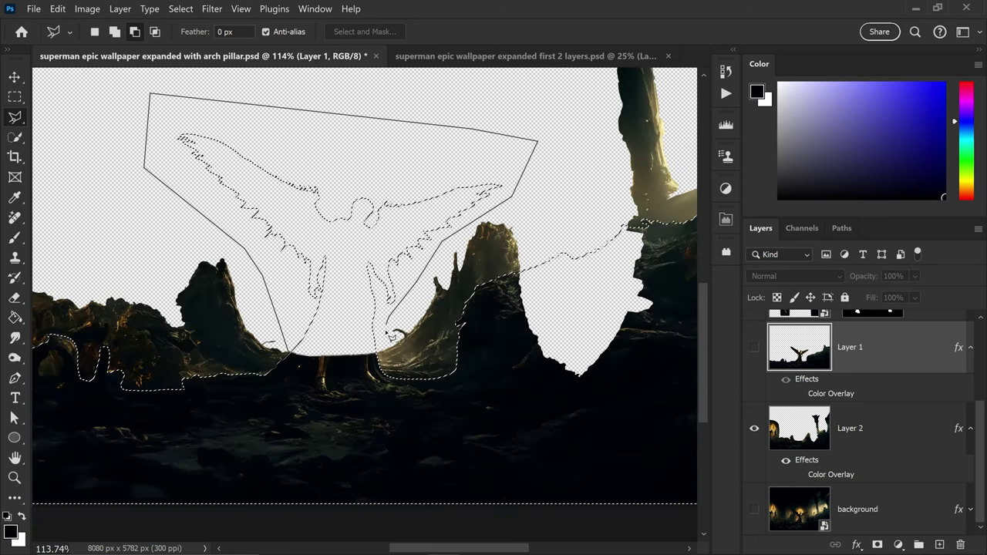
left_click(396, 340)
scroll(396, 340, "down", 4)
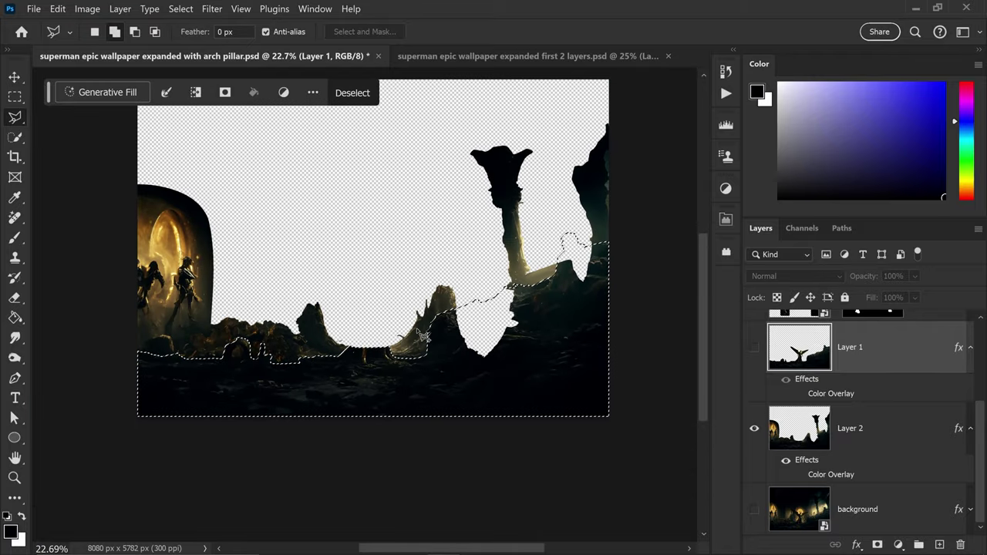
Step: Fill the selected ground with Generative Fill without a prompt, compare the variations and keep variation 2
left_click(119, 93)
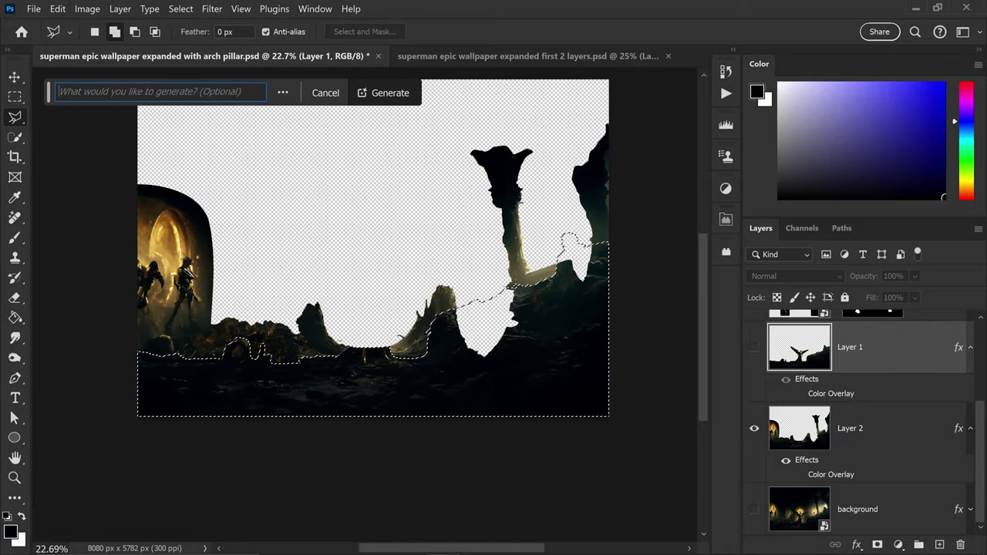
left_click(380, 93)
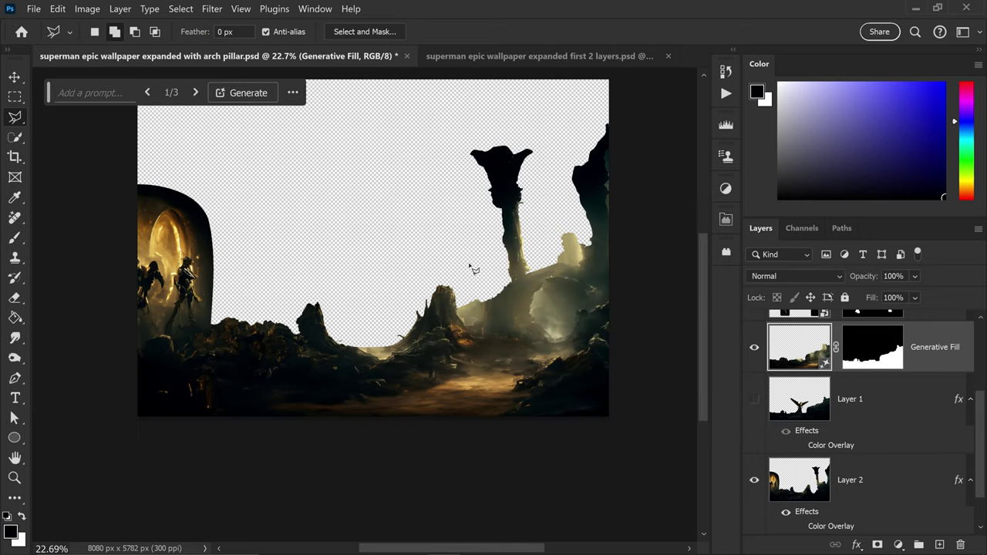
left_click(197, 92)
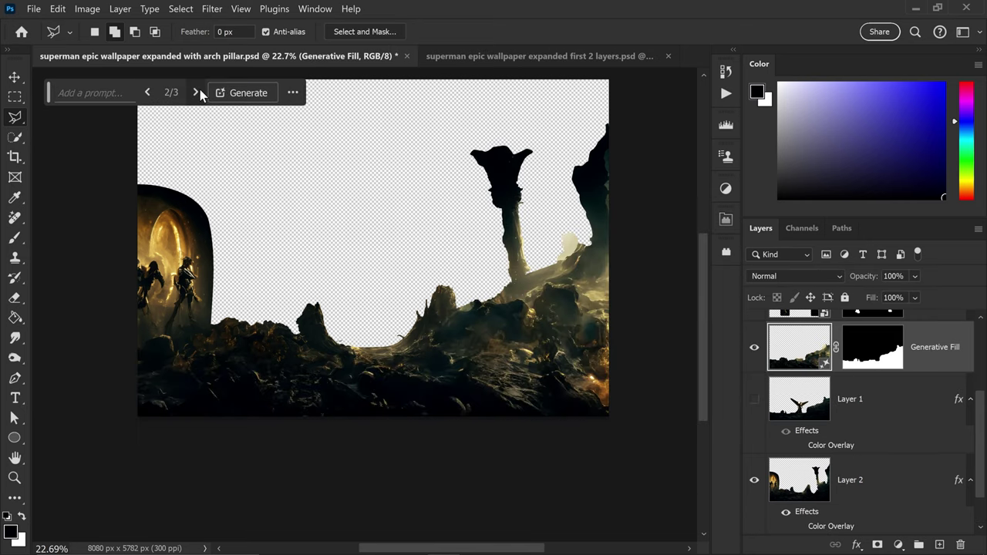
left_click(197, 93)
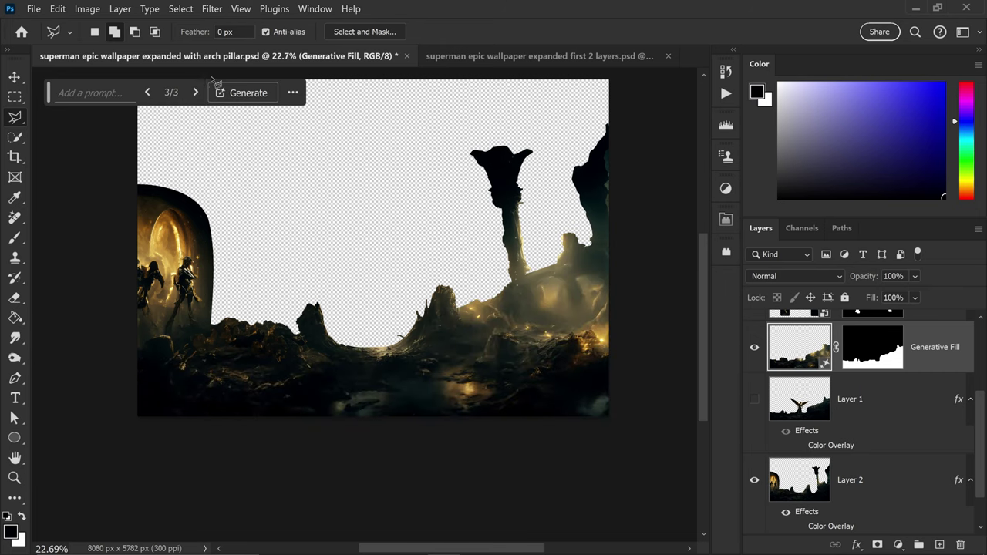
left_click(149, 93)
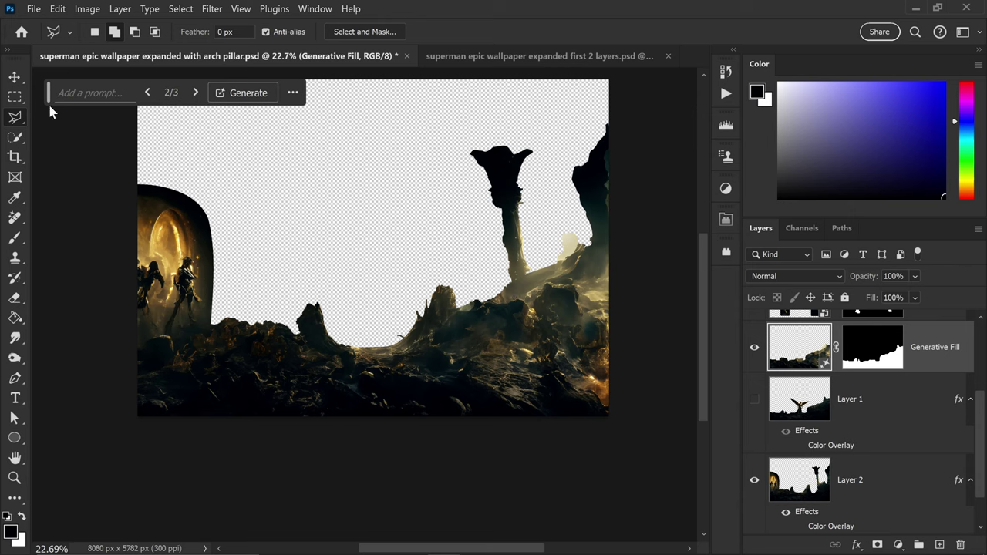
Step: Load Layer 2's outline as a selection, invert it, fill it with black on the Generative Fill layer's mask, and deselect
left_click(19, 78)
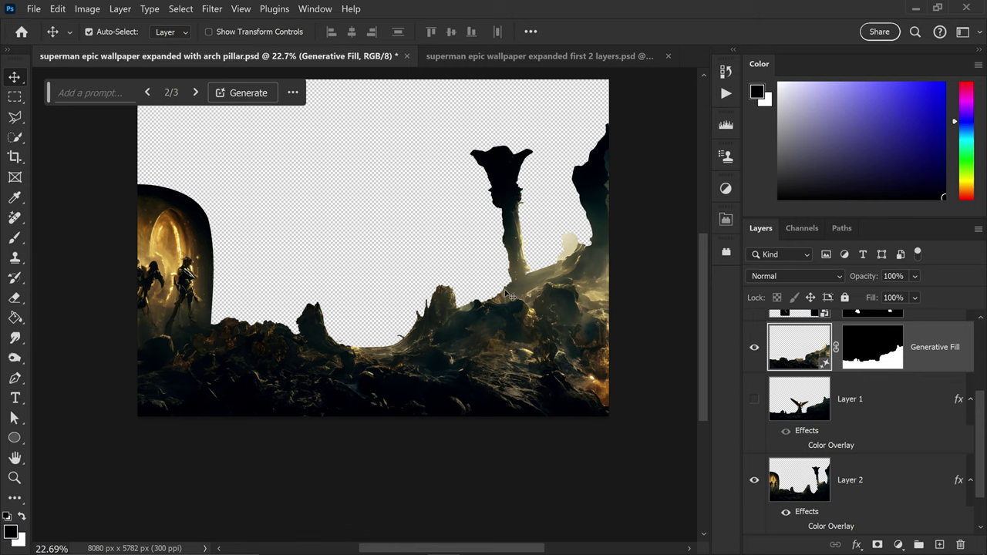
left_click(800, 480, "ctrl")
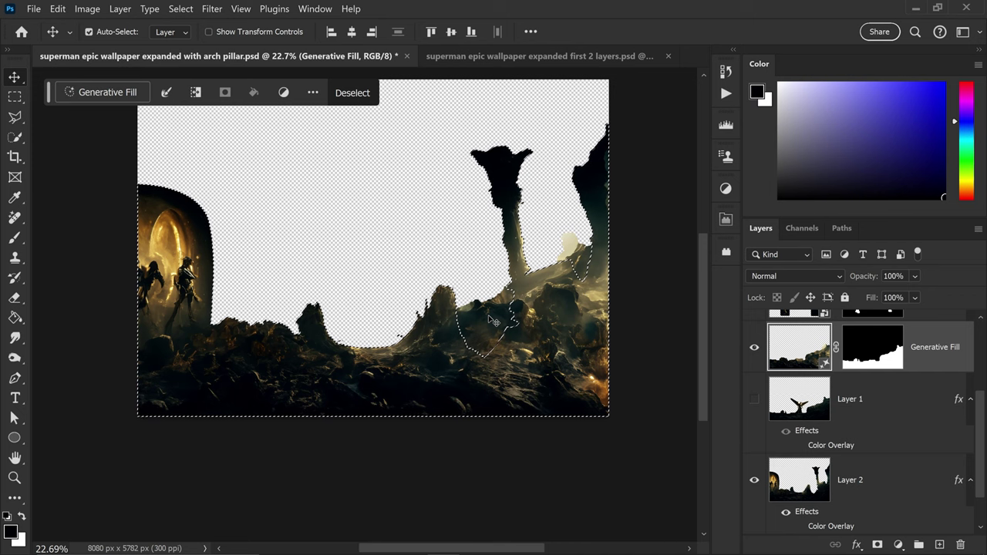
key("ctrl+shift+i")
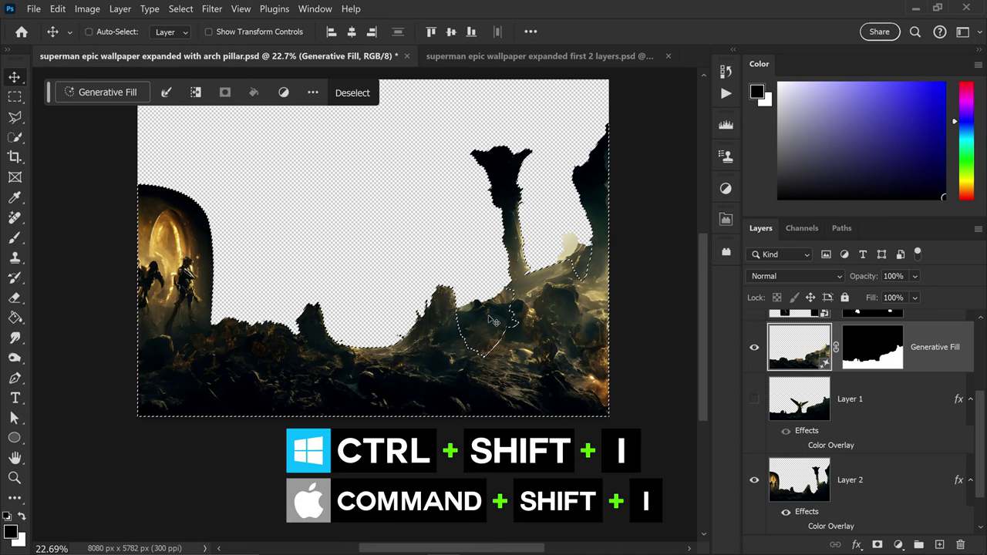
left_click(14, 319)
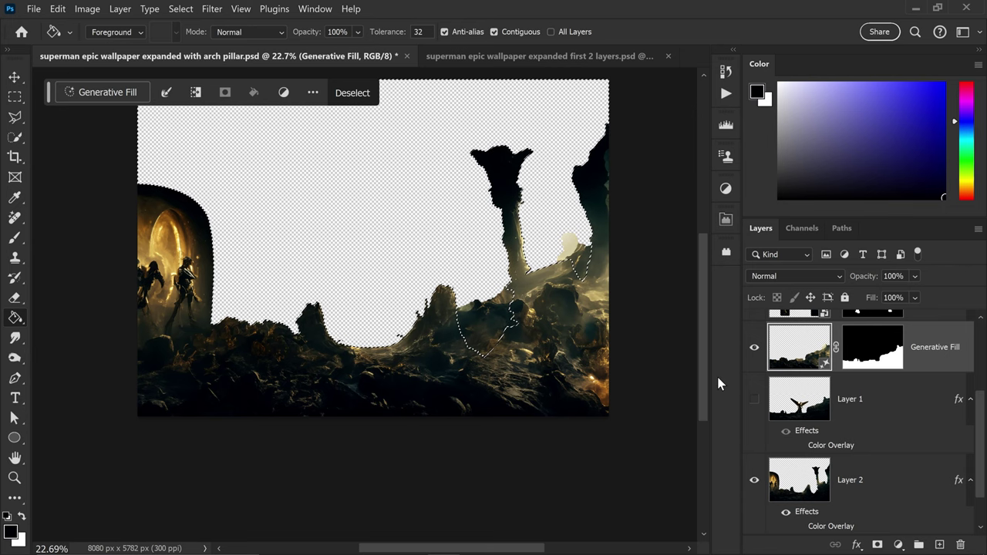
left_click(873, 347)
left_click(551, 318)
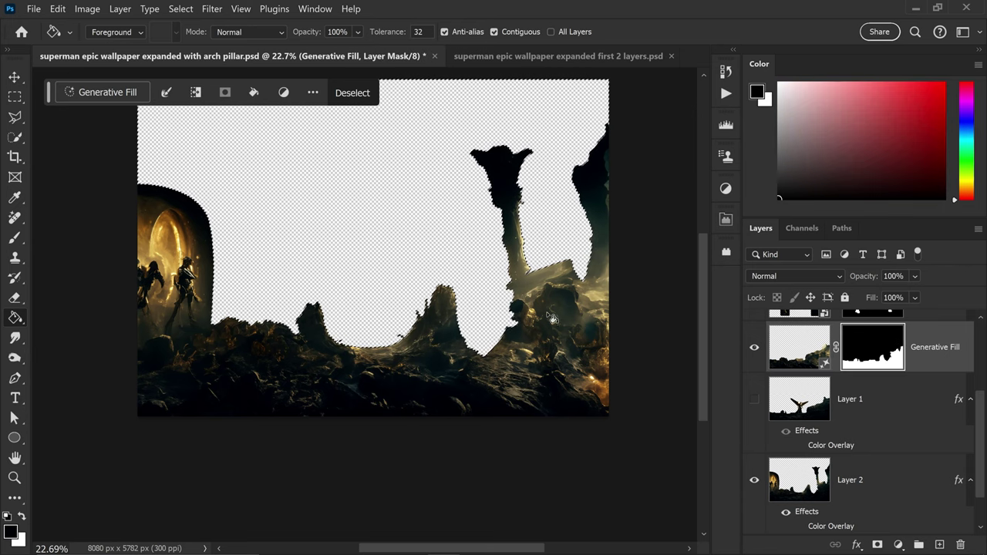
key("ctrl+d")
key("v")
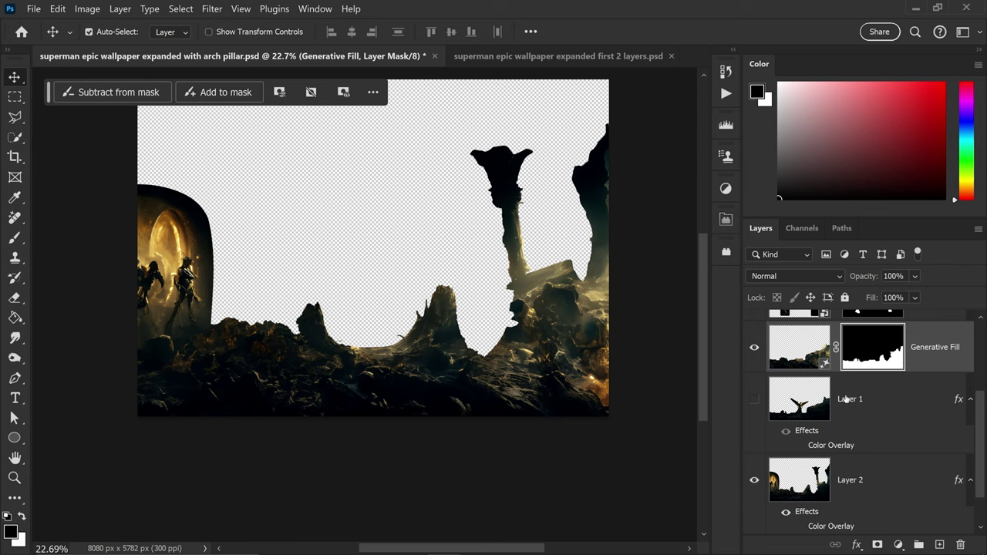
Step: Move Layer 1 above the Generative Fill layer, show it, and adjust it with Free Transform
left_click(845, 399)
left_click_drag(868, 400, 870, 350)
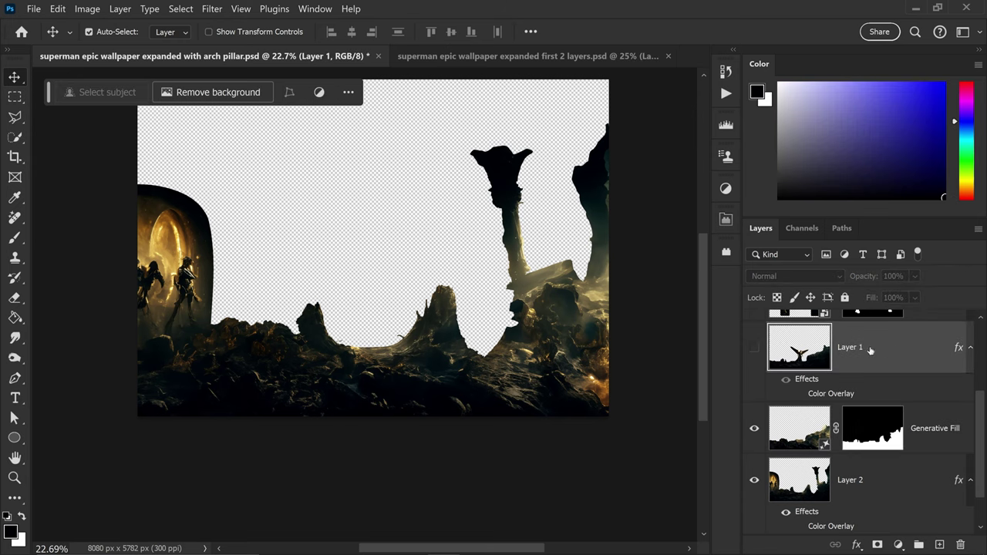
left_click(755, 348)
scroll(457, 347, "up", 3)
key("ctrl+t")
left_click_drag(320, 165, 323, 223)
left_click_drag(424, 344, 487, 345)
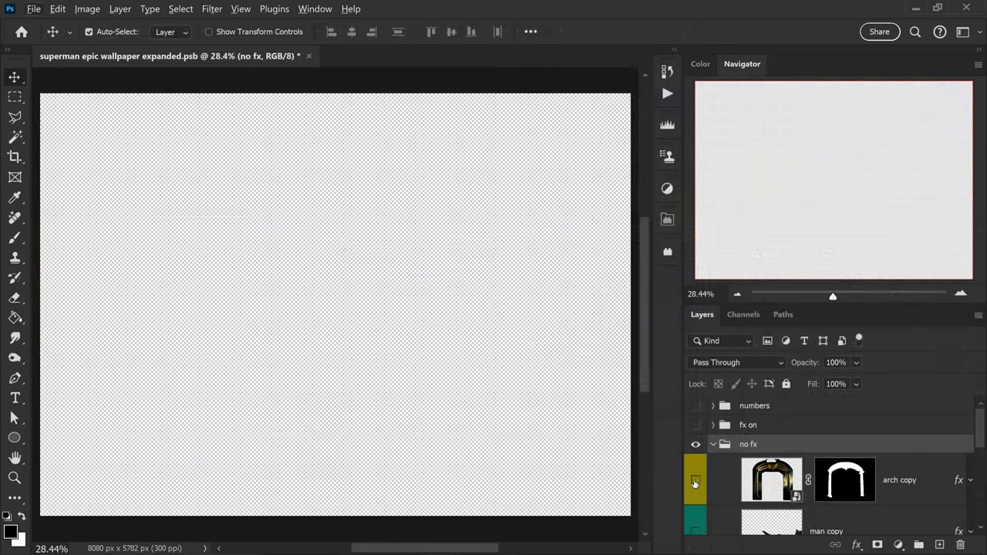
Step: Show only the arch copy layer and save a PNG copy over superman wallpaper 1.png with the large file size option
left_click(695, 482)
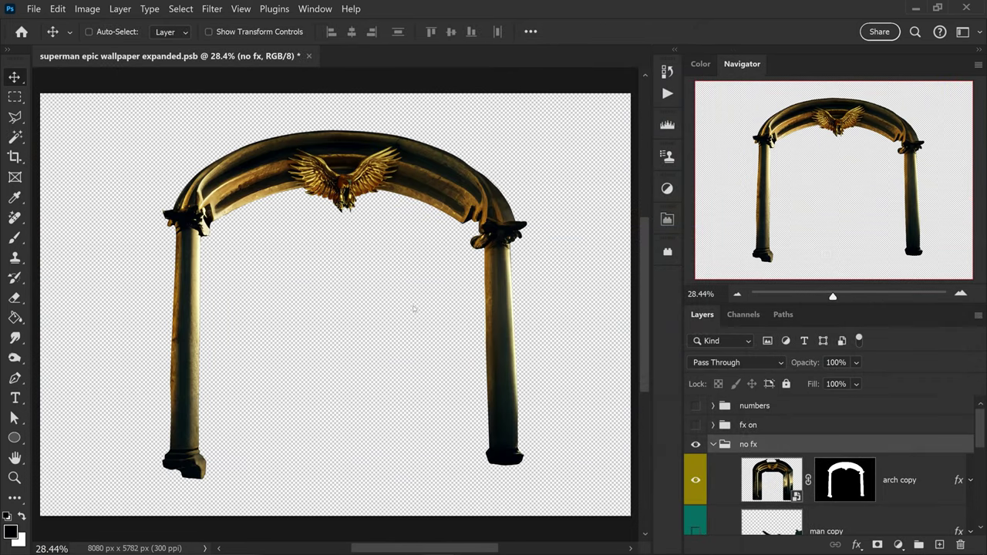
key("ctrl+alt+s")
double_click(179, 122)
left_click(206, 266)
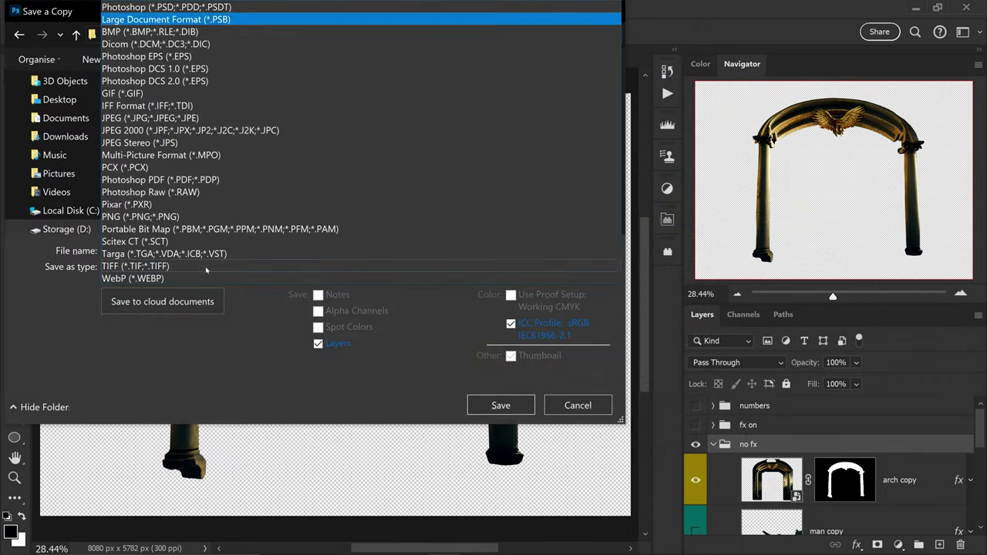
left_click(193, 217)
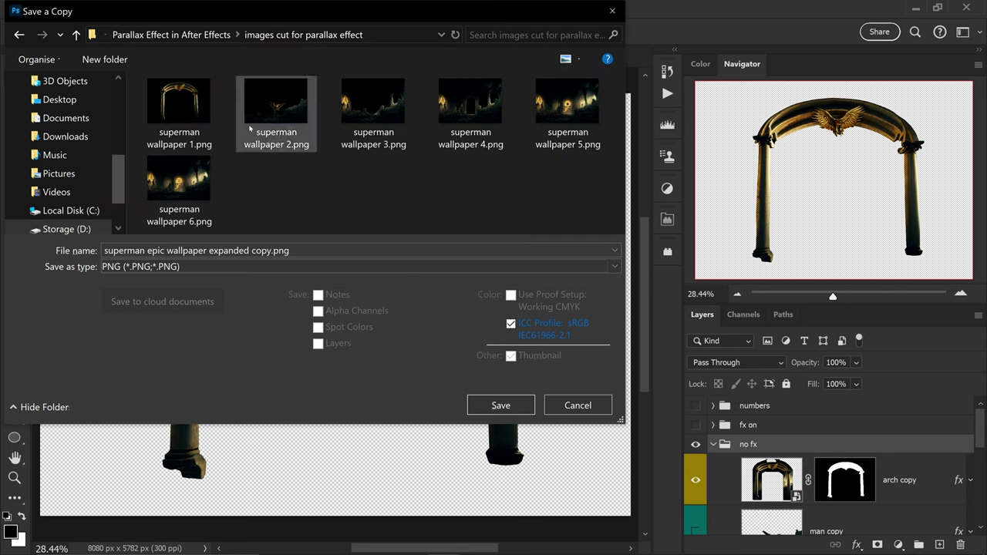
left_click(179, 104)
left_click(500, 404)
left_click(531, 358)
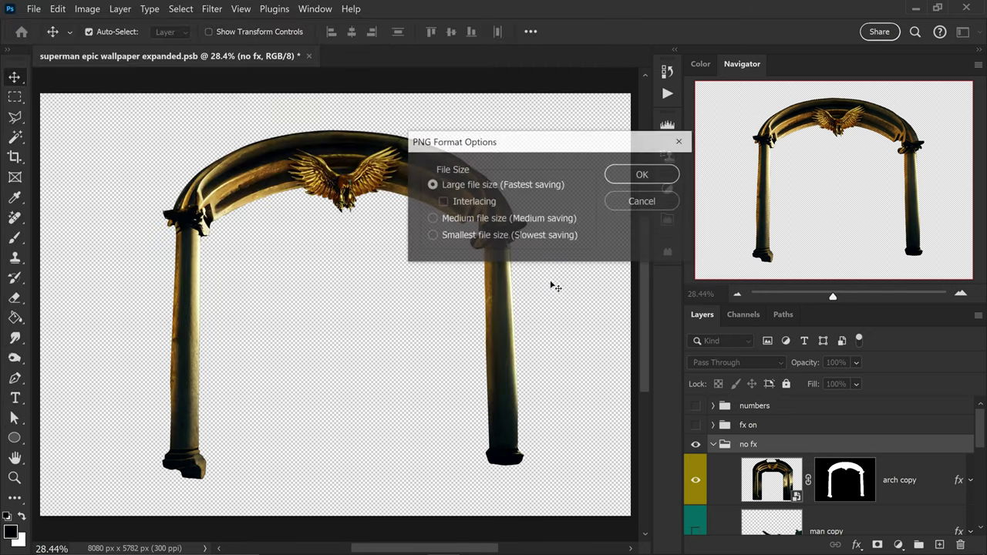
key("Return")
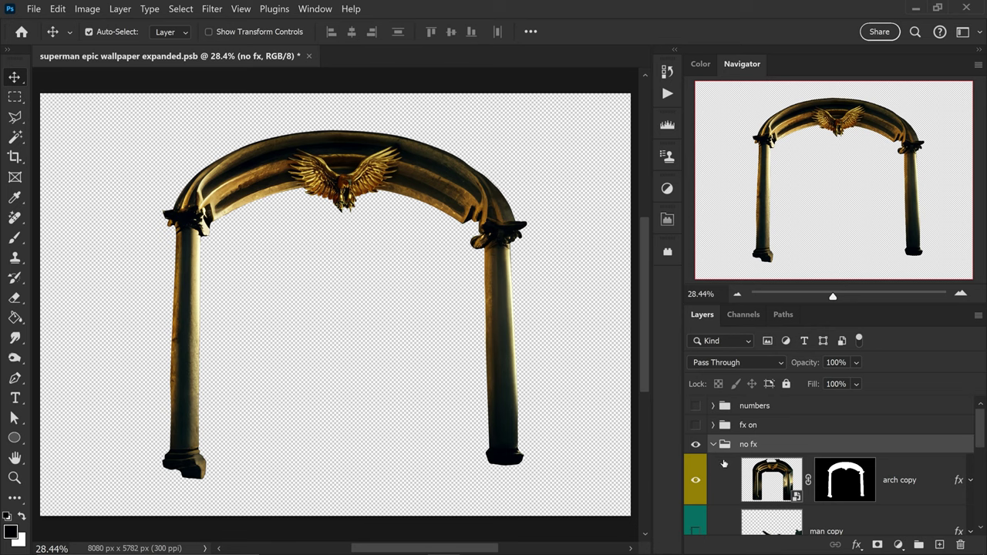
Step: Show man copy instead of the arch and save a PNG copy over superman wallpaper 2.png
scroll(724, 462, "down", 1)
left_click(695, 441)
key("alt+ctrl+s")
left_click(232, 266)
left_click(231, 214)
left_click(273, 123)
left_click(501, 405)
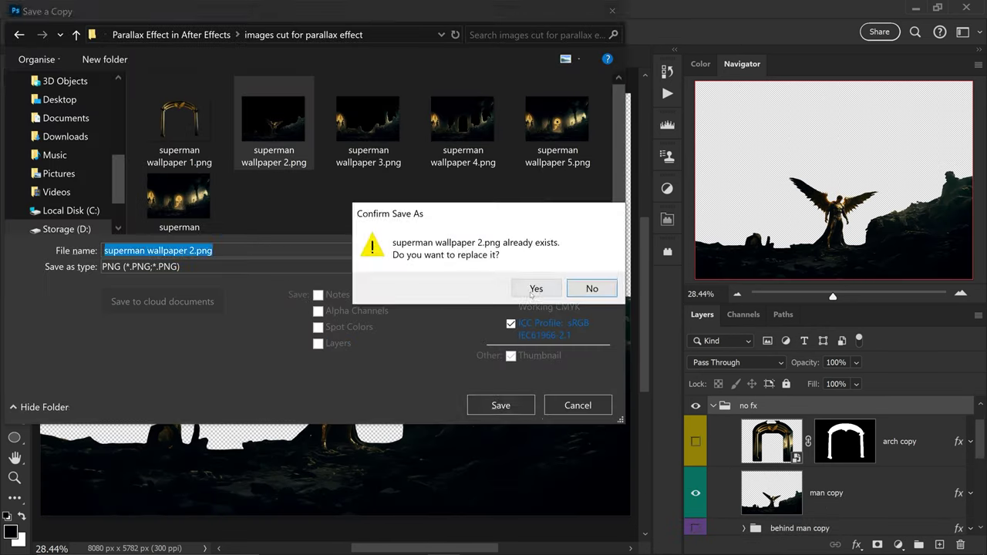
left_click(536, 288)
left_click(635, 170)
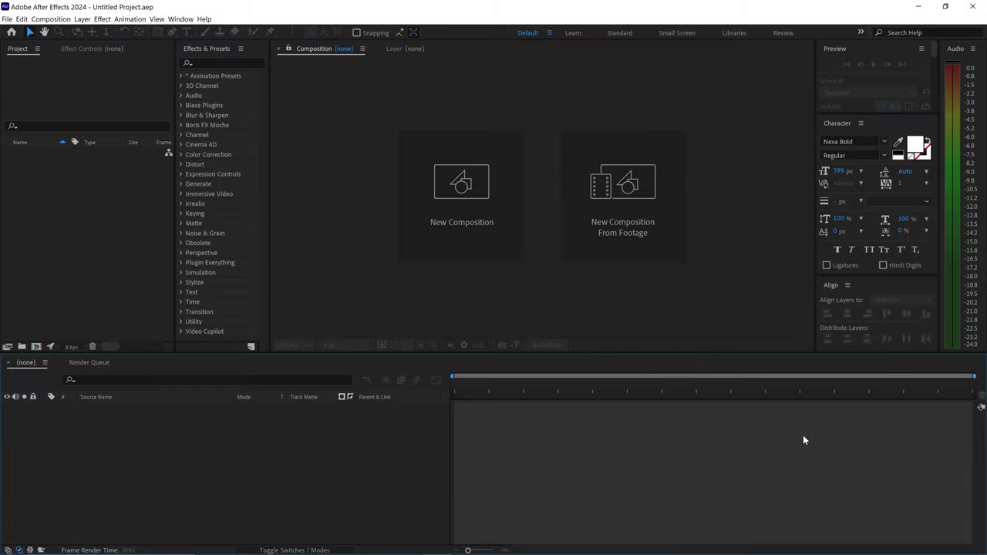
Step: In After Effects, create a 3840x2160, 25 fps, one-minute composition and add the seven superman wallpaper PNGs as layers
left_click(484, 252)
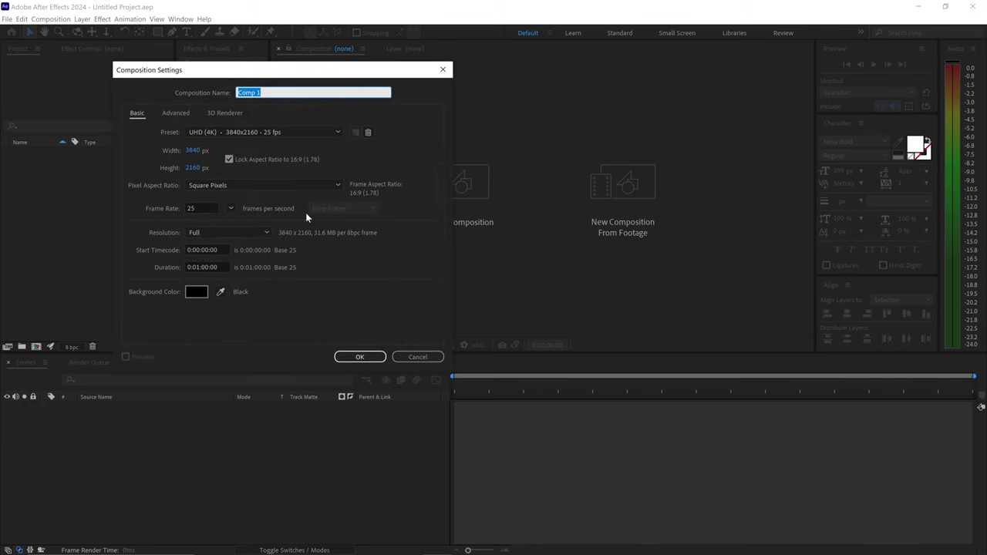
left_click(379, 357)
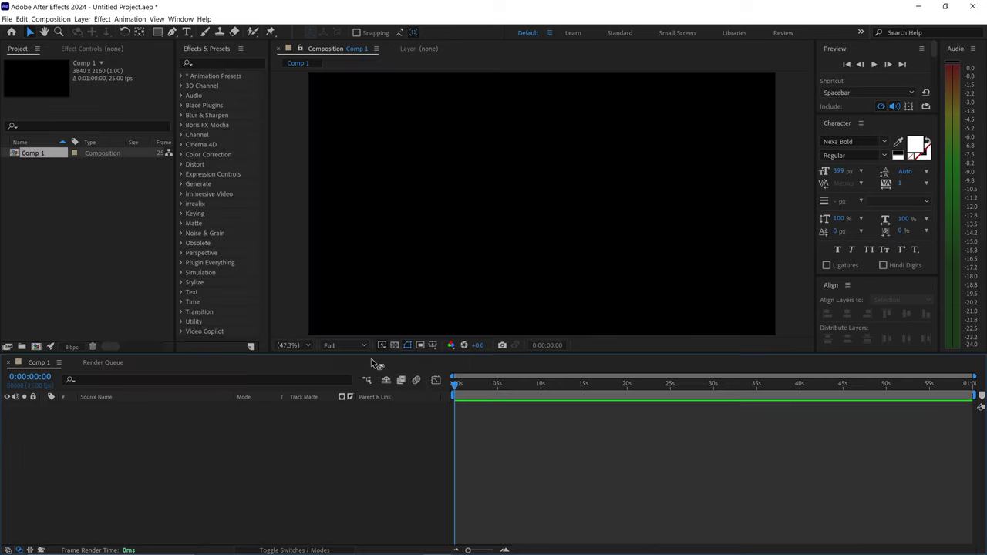
left_click(324, 542)
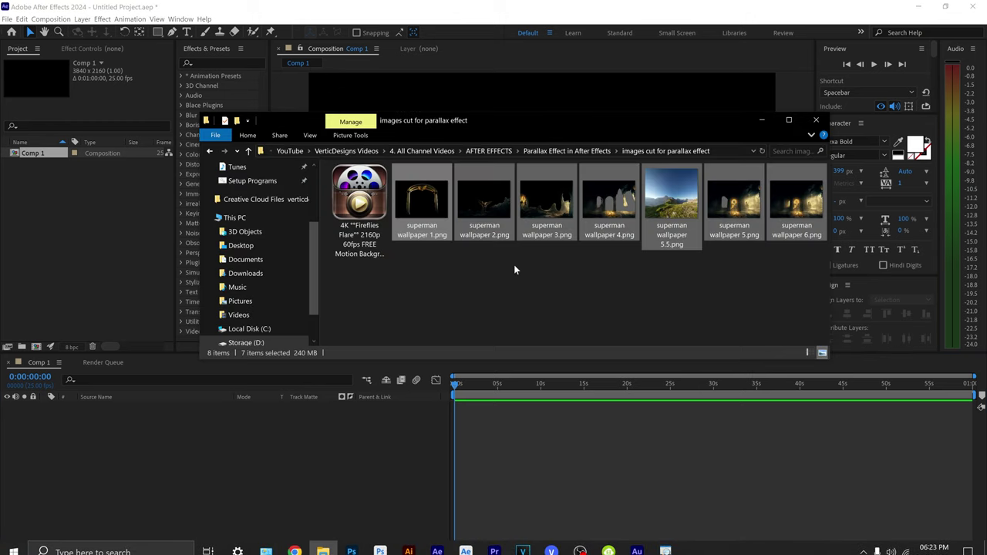
left_click_drag(433, 203, 379, 437)
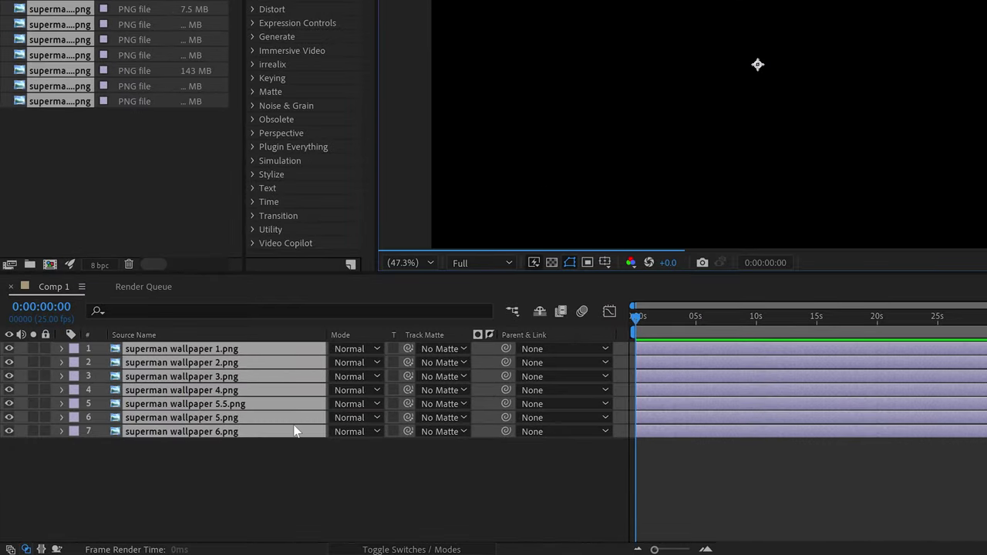
left_click(276, 461)
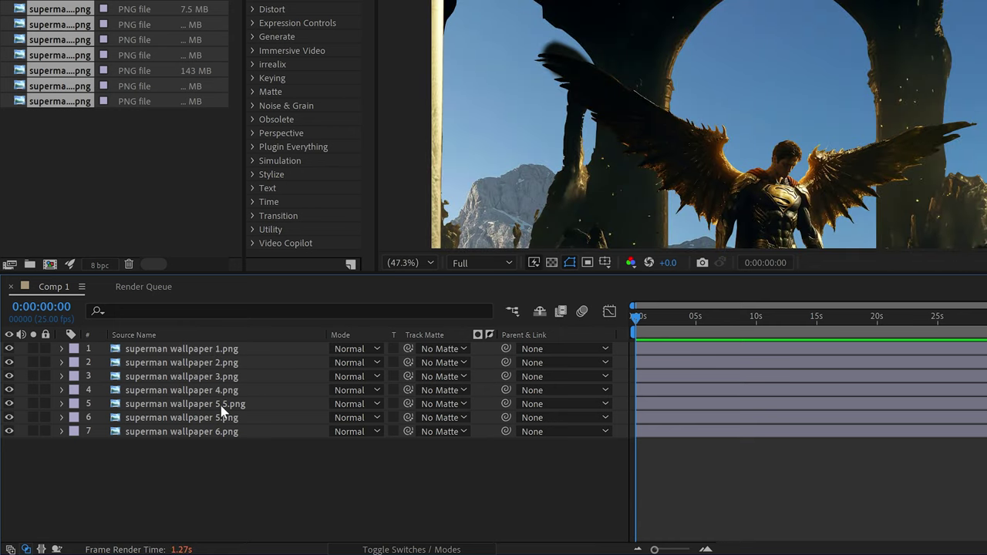
Step: Move superman wallpaper 5.5.png below superman wallpaper 5.png and parent all the other layers to superman wallpaper 1.png
left_click_drag(227, 408, 237, 439)
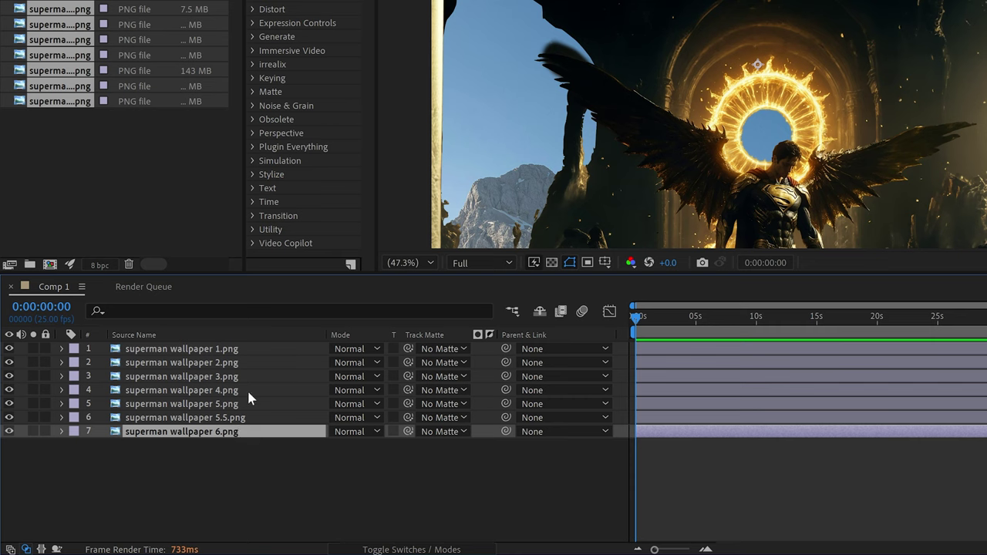
left_click(244, 350, "shift")
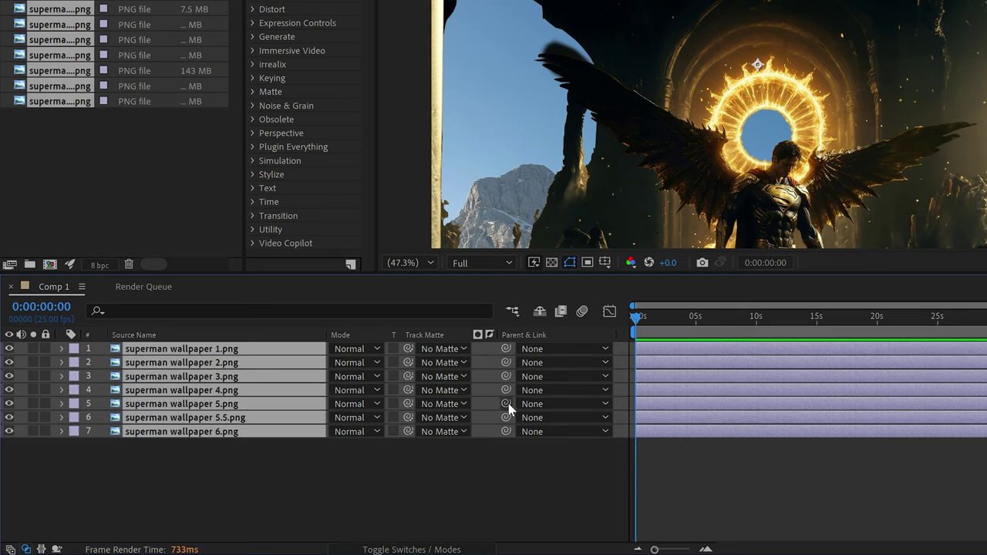
left_click_drag(509, 436, 487, 437)
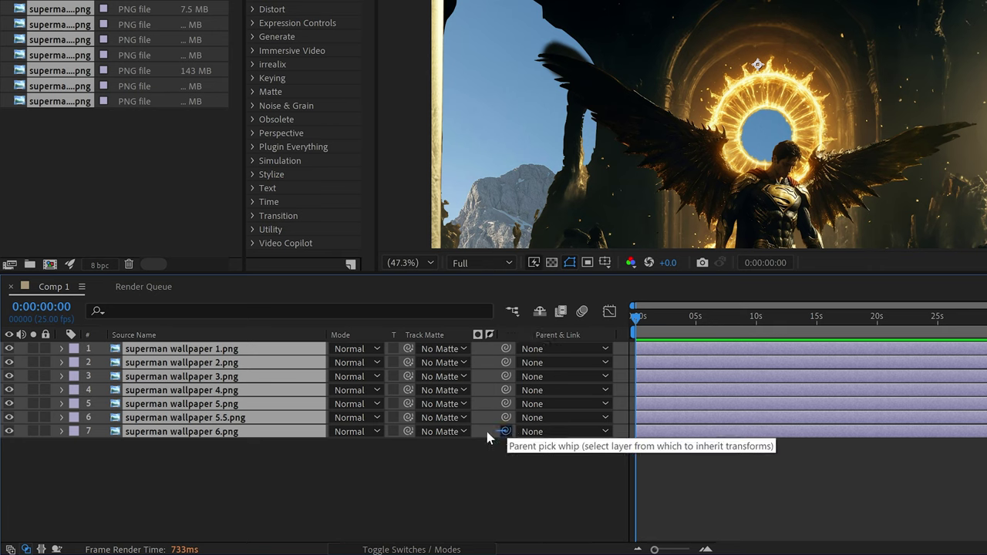
left_click_drag(345, 434, 290, 351)
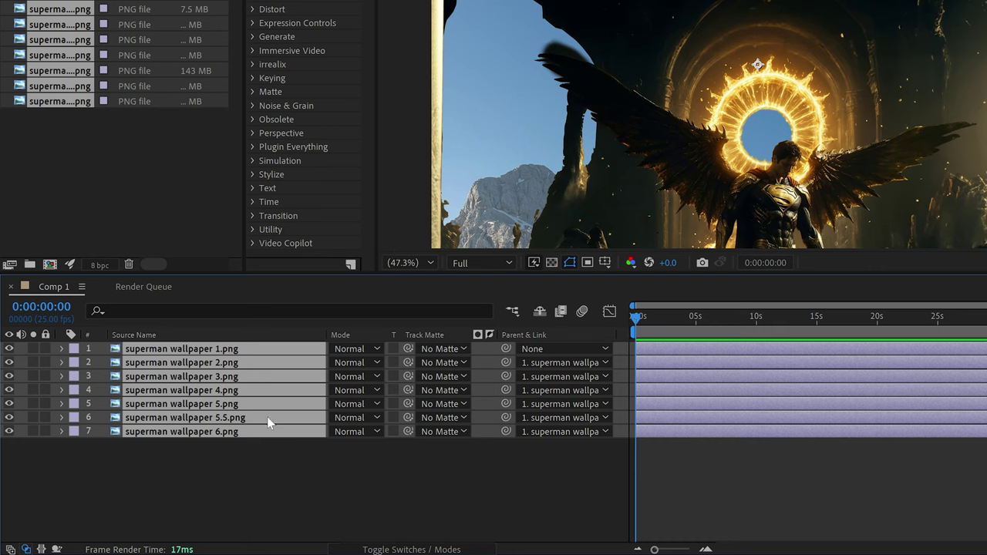
left_click(264, 467)
Step: Raise the whole artwork by setting the Y position of superman wallpaper 1.png to 124
left_click(259, 352)
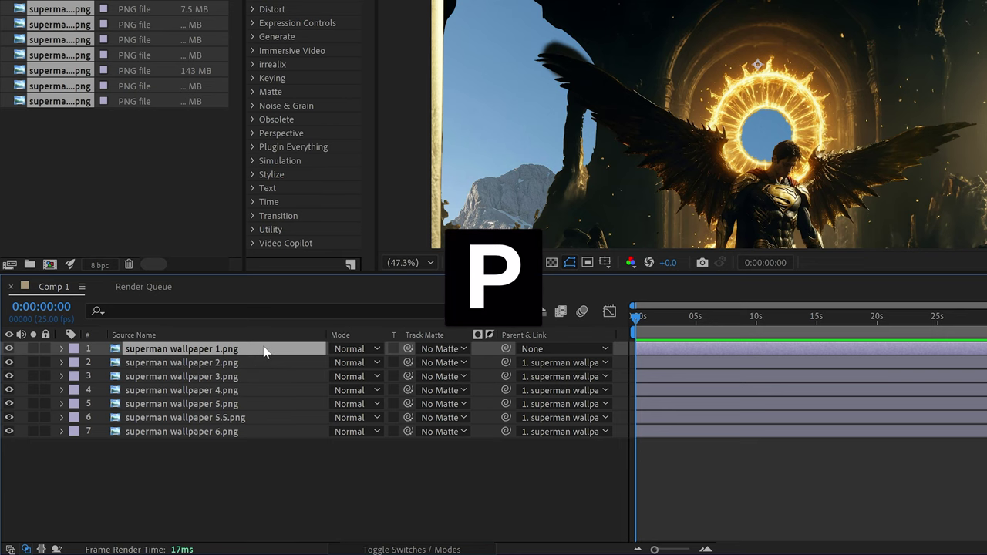
key("p")
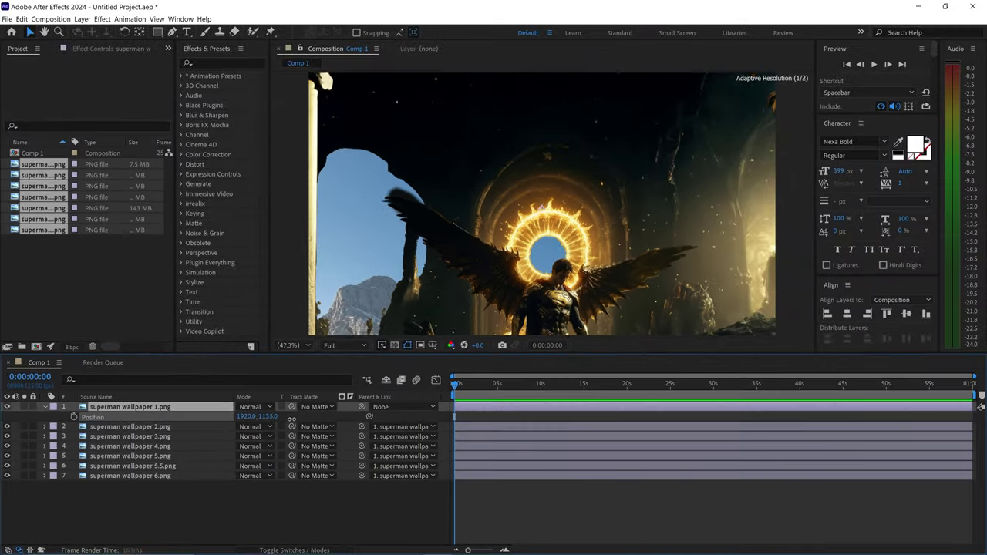
left_click_drag(372, 362, 181, 360)
left_click_drag(131, 414, 31, 414)
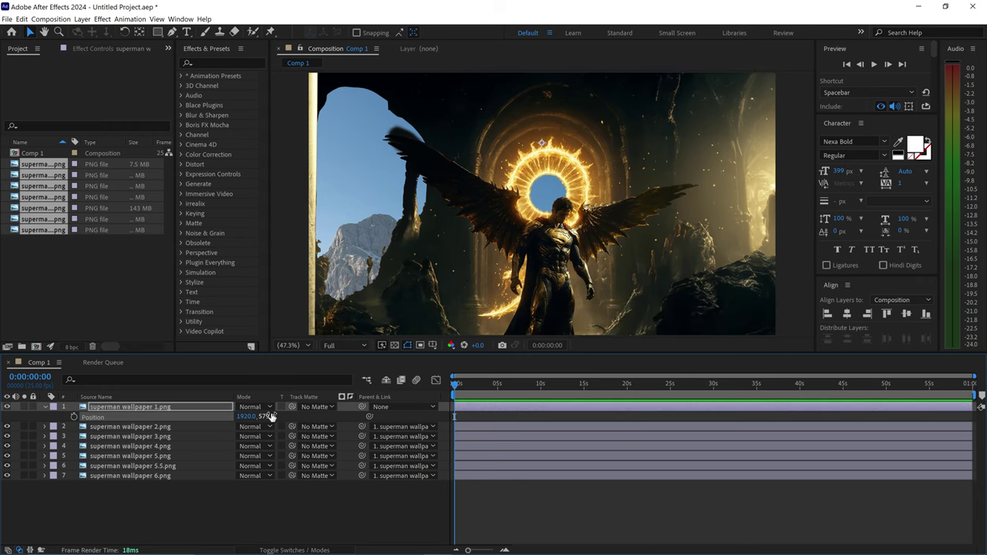
left_click_drag(267, 415, 4, 423)
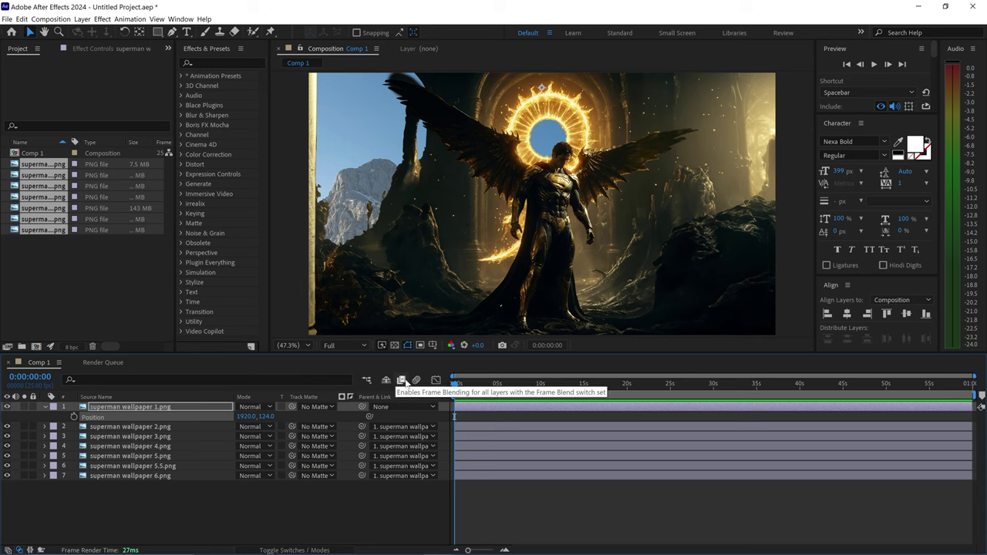
Step: Centre the figure horizontally using the title/action safe guides, setting the X position of superman wallpaper 1.png to 1798, and hide the guides
left_click(433, 345)
left_click(446, 354)
left_click_drag(238, 416, 181, 422)
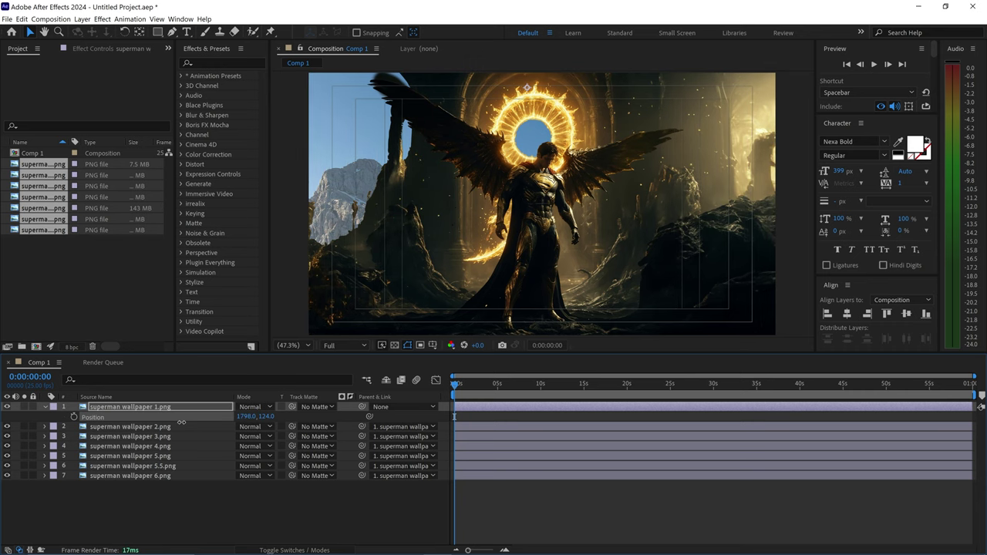
left_click(433, 346)
left_click(445, 353)
left_click(45, 407)
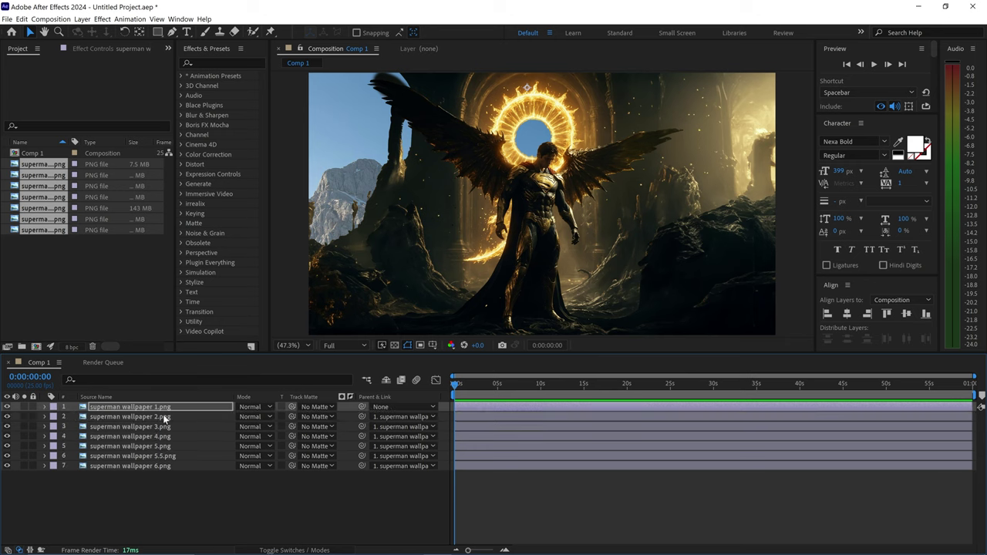
Step: Remove the parent from layers 2 to 7 by setting it to None
left_click_drag(183, 494, 186, 421)
left_click(399, 417)
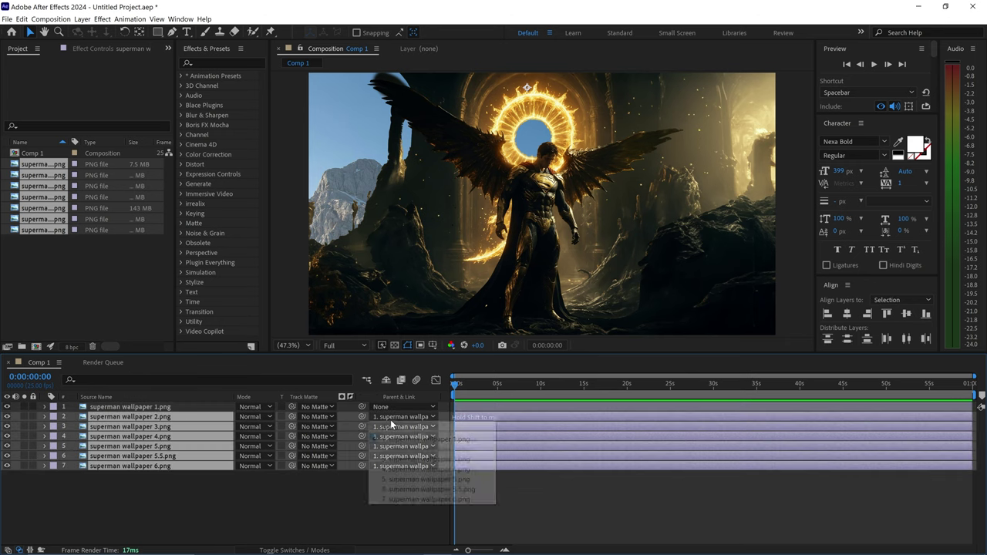
left_click(394, 428)
left_click(255, 491)
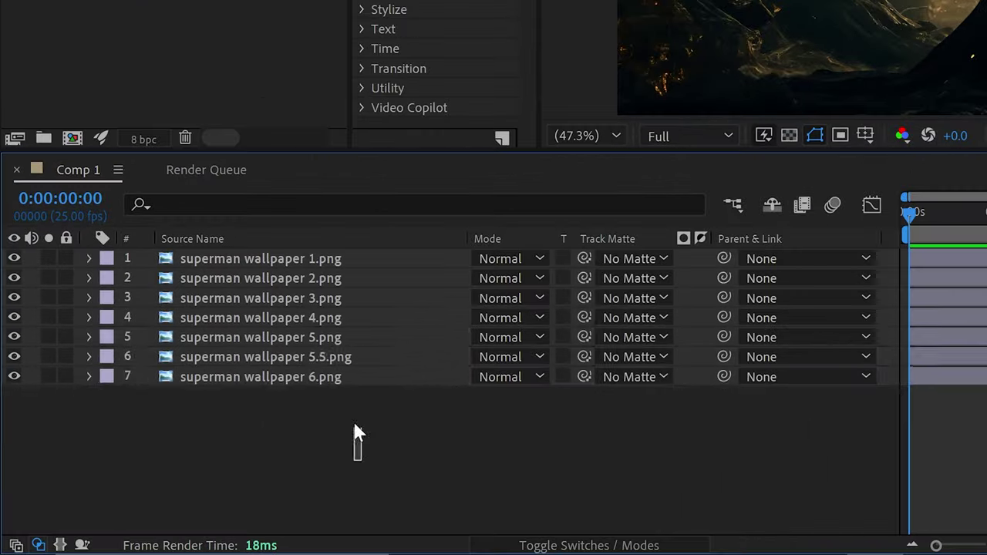
Step: Turn all seven superman wallpaper layers into 3D layers
left_click_drag(180, 503, 183, 408)
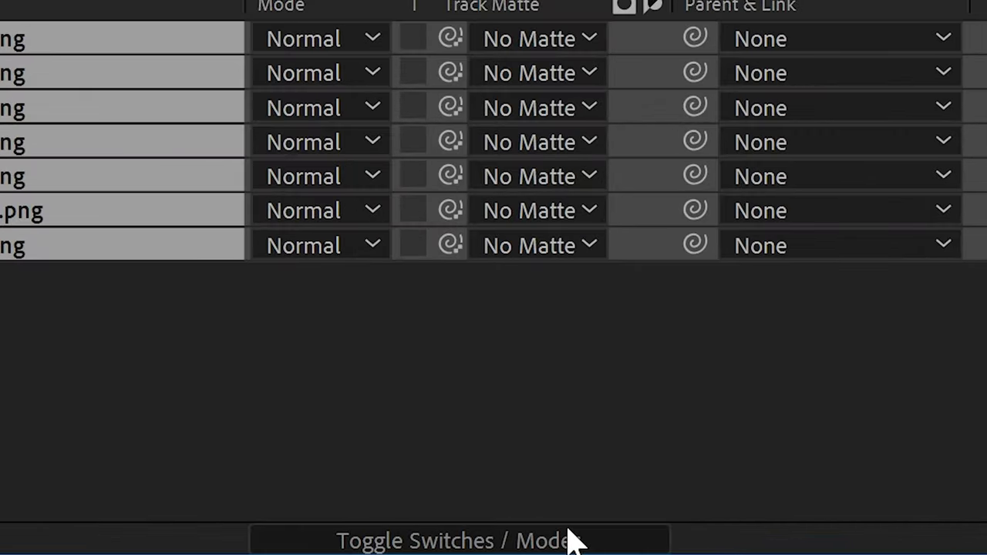
left_click(652, 542)
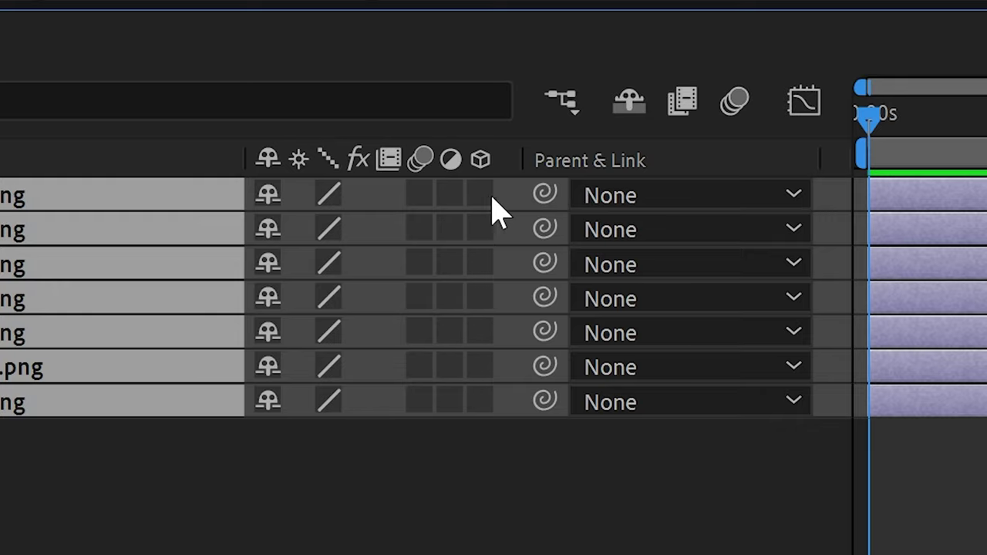
left_click(481, 194)
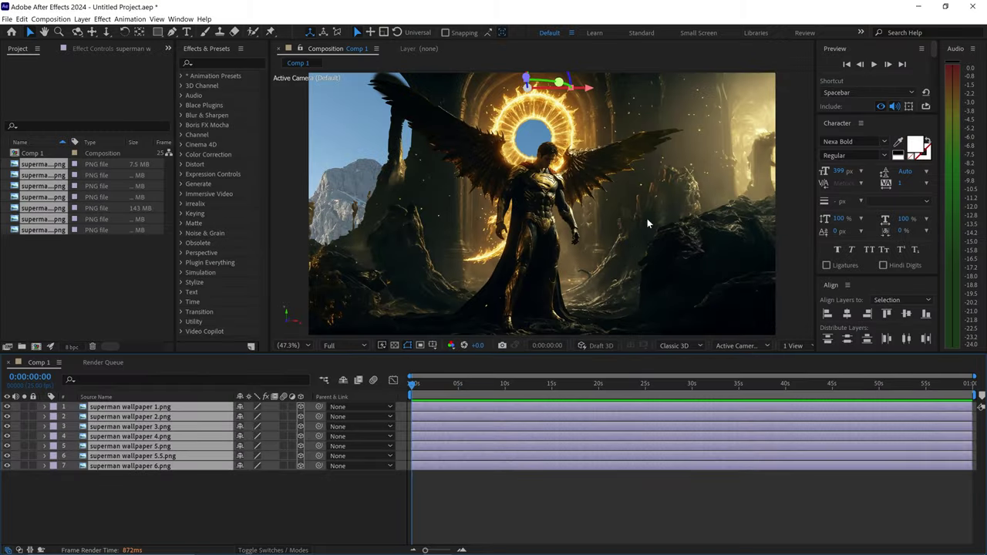
mouse_move(562, 86)
left_mouse_down()
mouse_move(530, 90)
mouse_move(565, 82)
left_mouse_up()
left_click(279, 493)
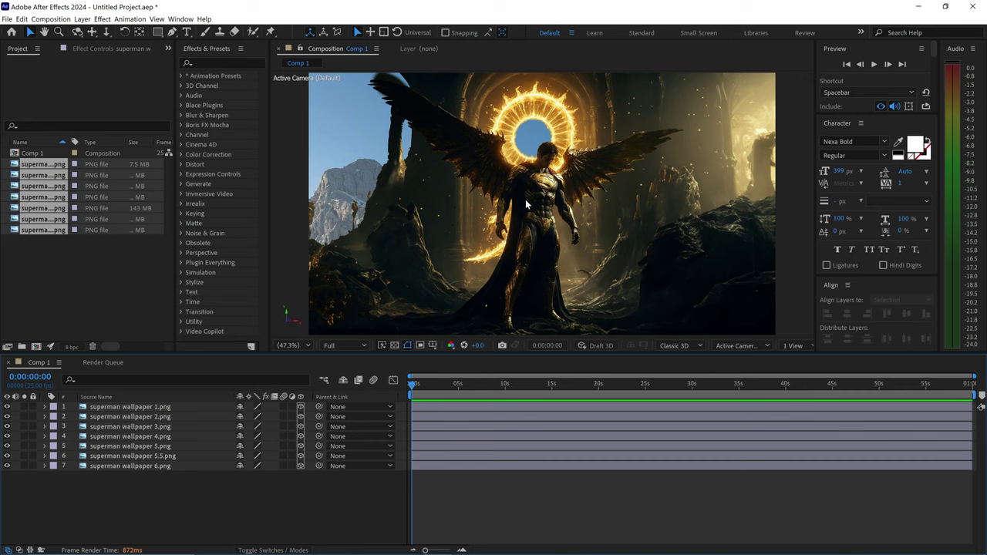
Step: Add the 4K Fireflies Flare motion background video from the images folder and place it between superman wallpaper 2.png and 3.png
left_click(338, 544)
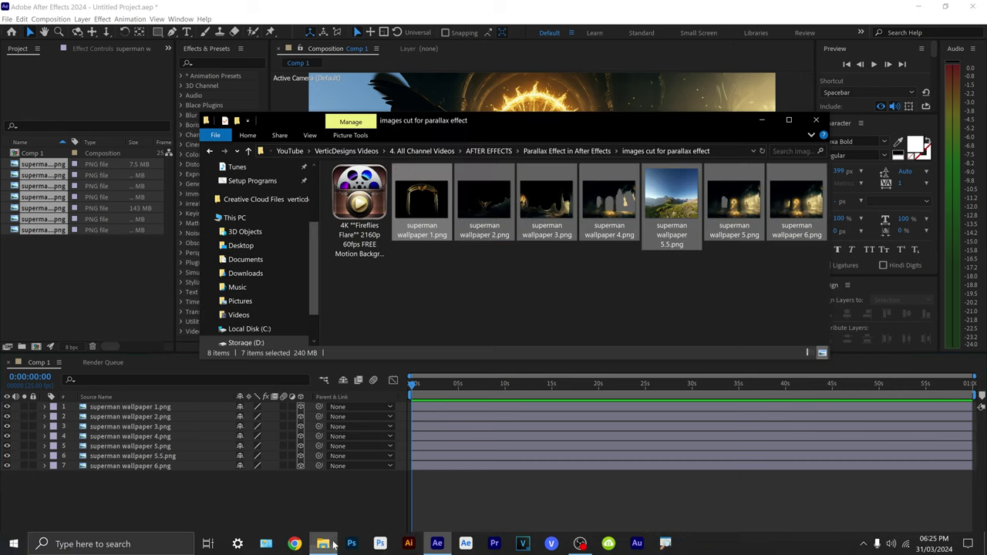
left_click(369, 220)
left_click_drag(368, 219, 224, 495)
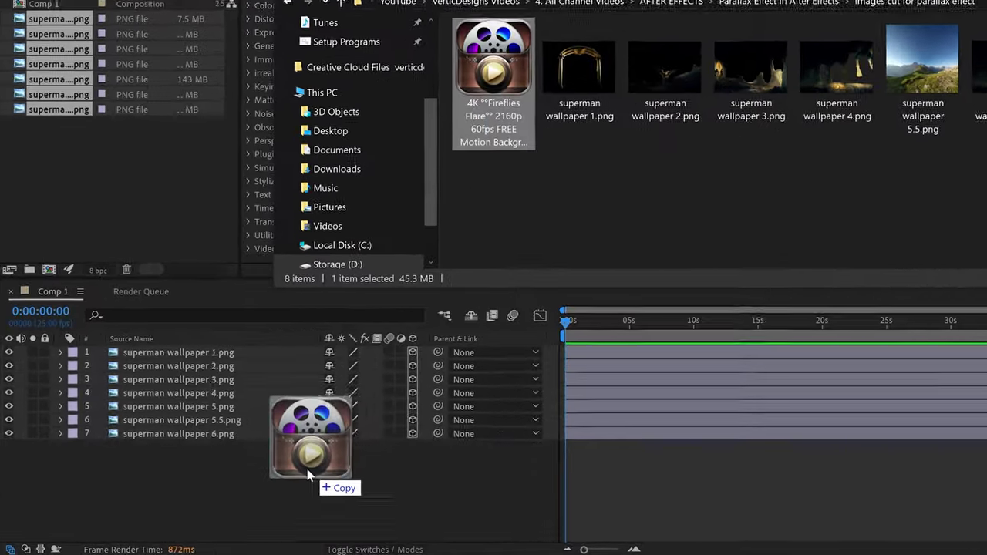
left_click_drag(308, 473, 300, 469)
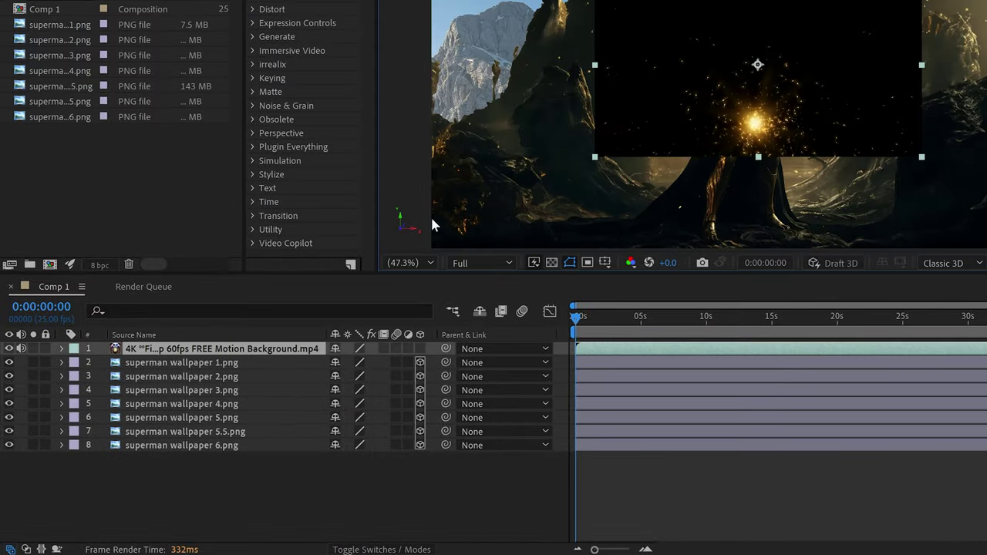
left_click_drag(272, 355, 275, 380)
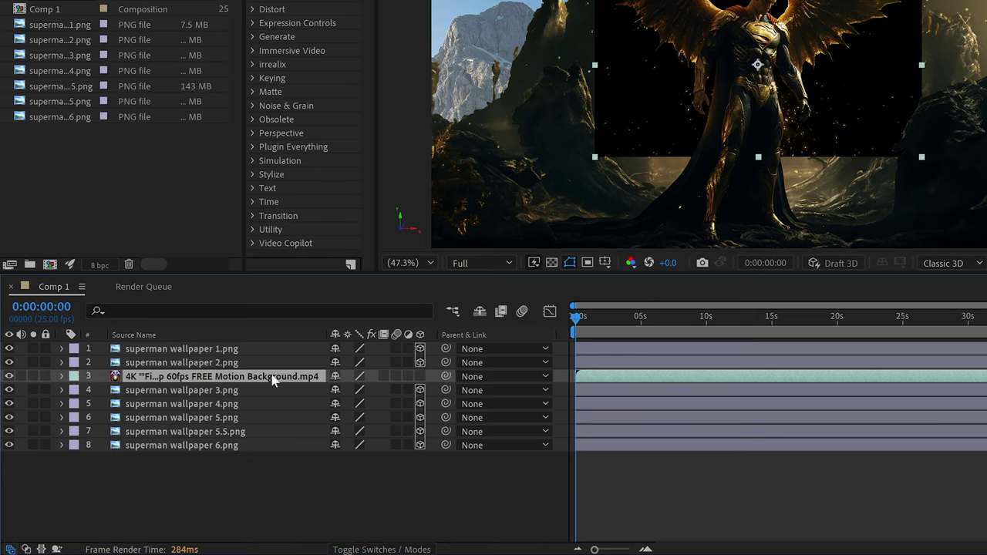
Step: Scale the fireflies video layer to 200%
key("s")
left_click(383, 390)
type("200")
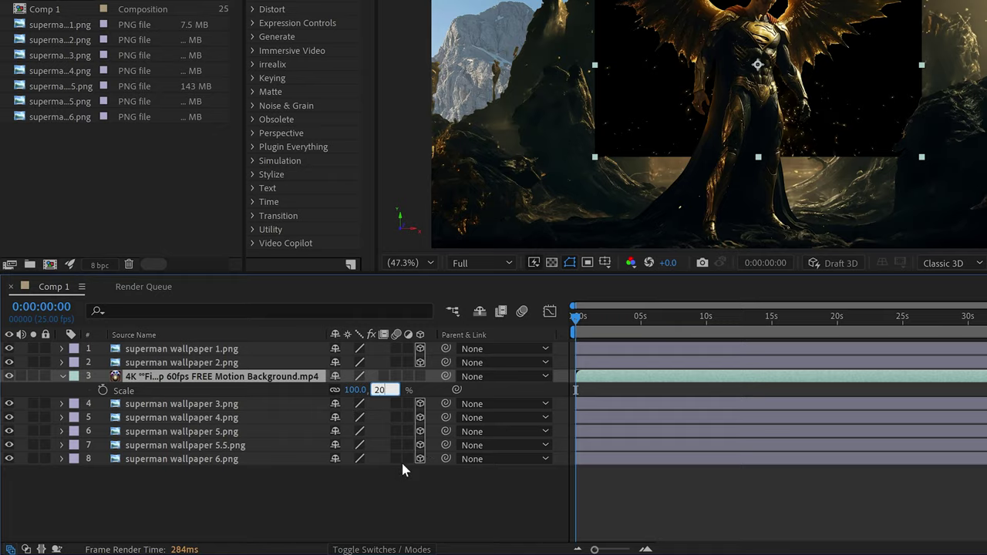
key("Return")
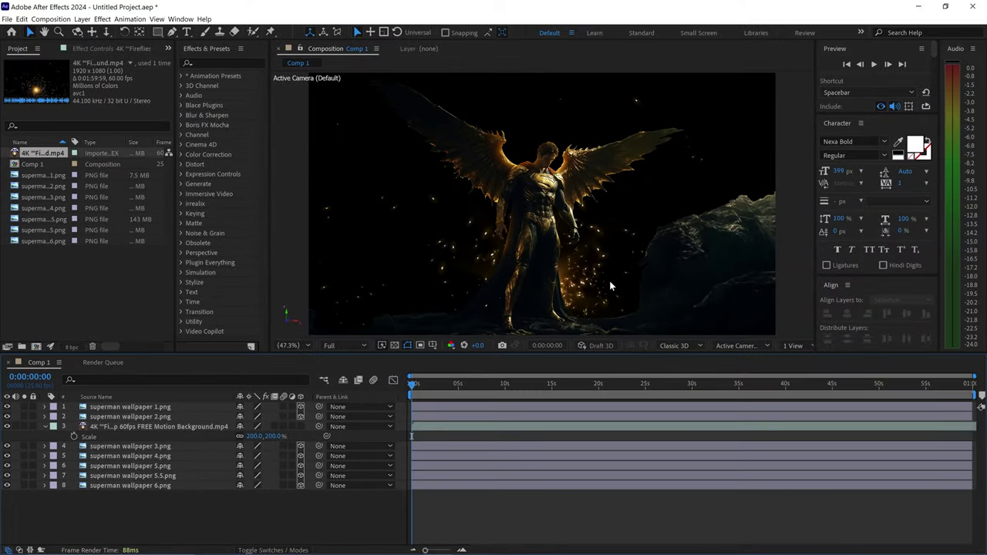
Step: Set the fireflies video layer's blending mode to Screen and preview the result at the start of the timeline
left_click(280, 550)
left_click(268, 426)
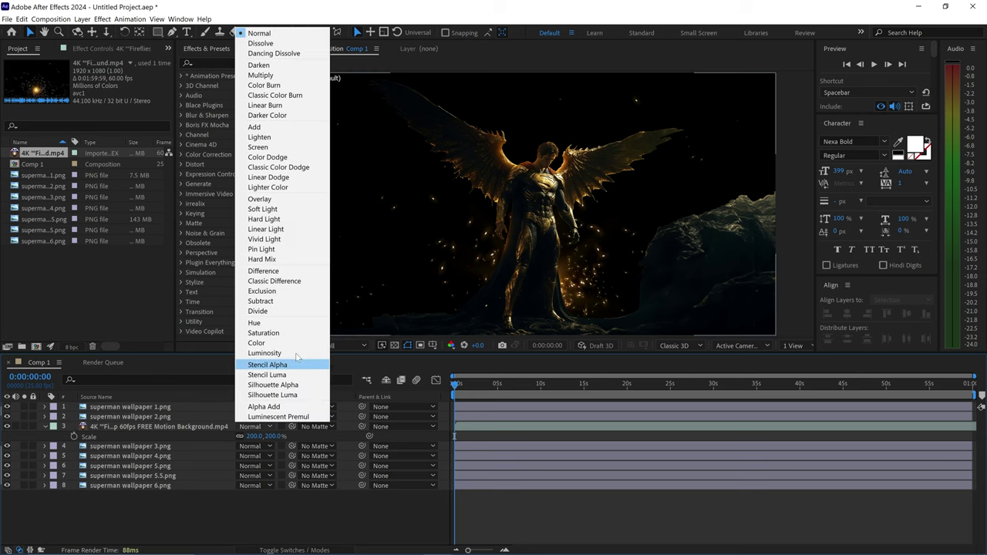
left_click(262, 147)
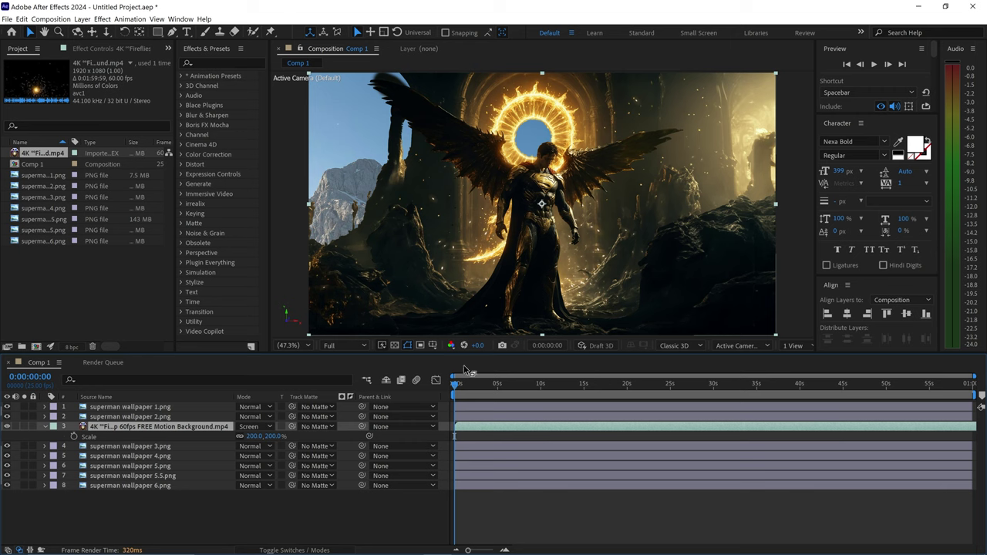
mouse_move(461, 386)
left_mouse_down()
mouse_move(471, 387)
mouse_move(454, 383)
left_mouse_up()
left_click(45, 427)
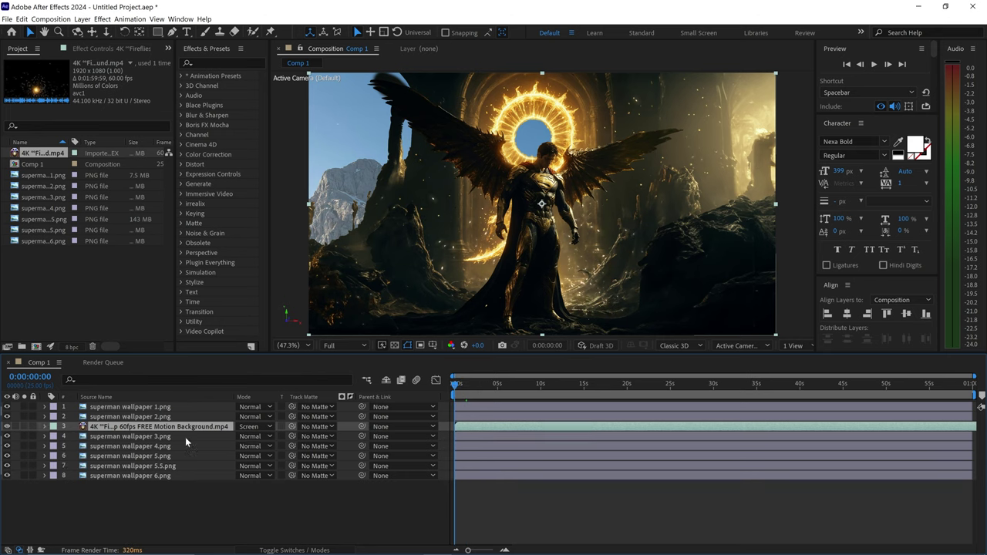
Step: Turn the fireflies video layer into a 3D layer
left_click(301, 551)
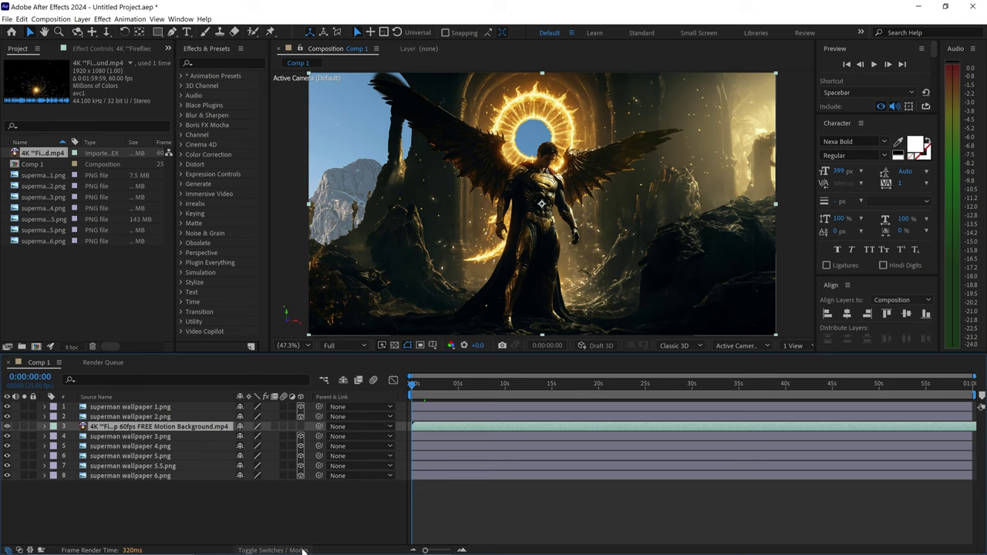
left_click(301, 427)
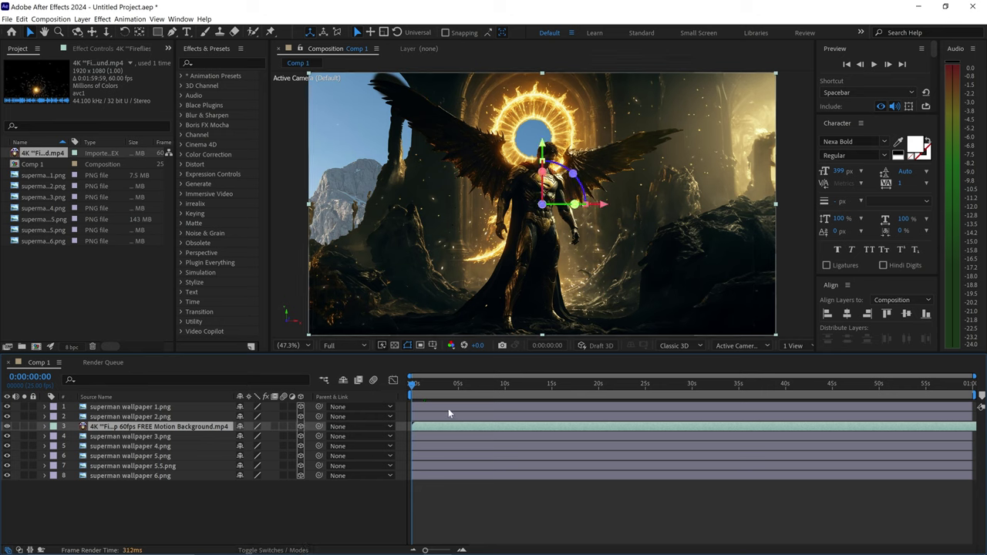
left_click(286, 511)
Step: Lower the preview resolution to Quarter and return the playhead to 0:00:00:00
left_click(345, 346)
left_click(341, 410)
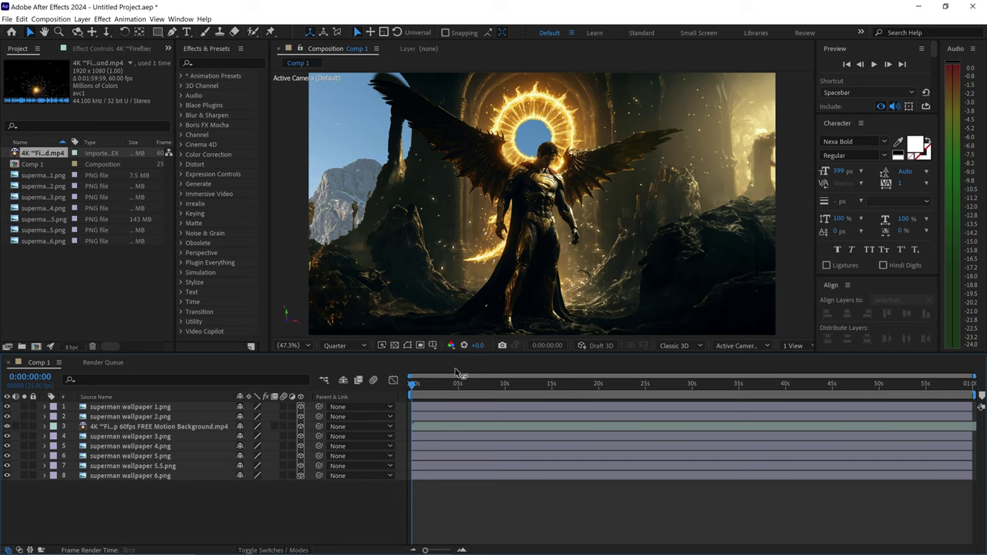
left_click_drag(414, 387, 378, 397)
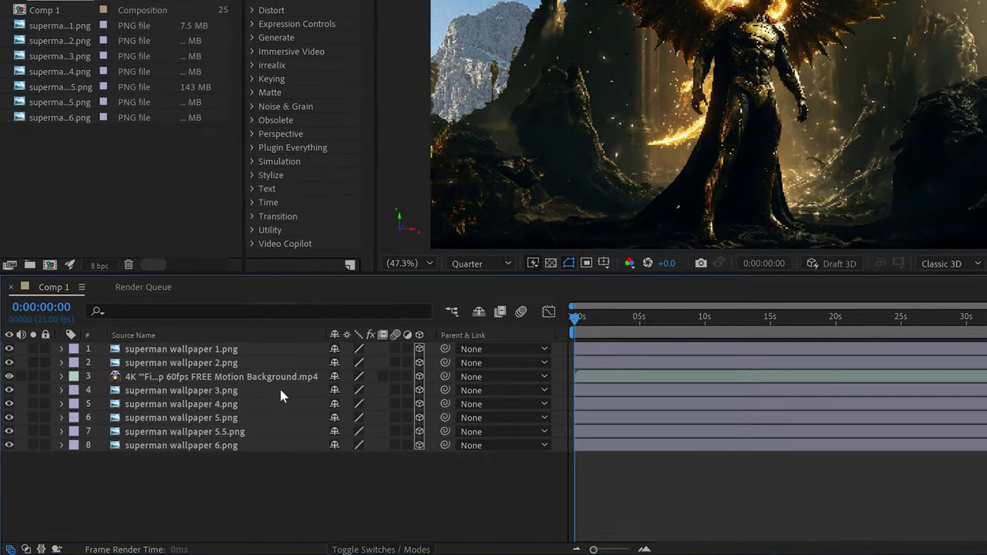
Step: Pre-compose the fireflies video layer as firefly, leaving all attributes in Comp 1
right_click(187, 381)
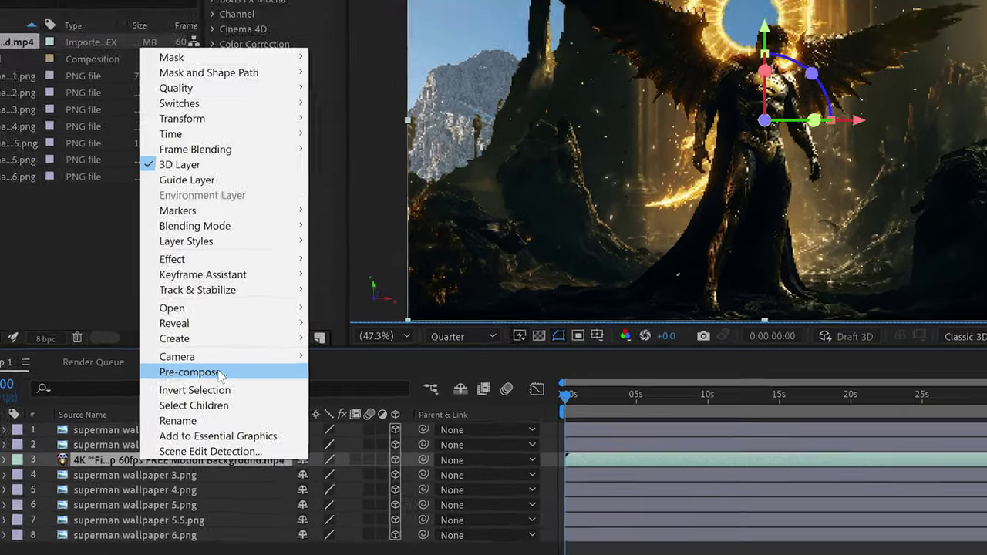
left_click(258, 296)
type("firefly")
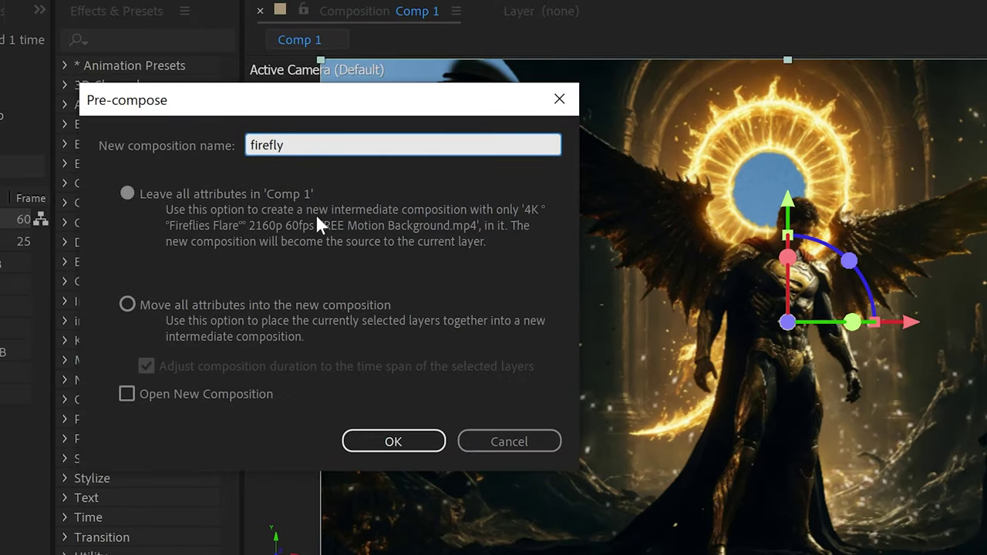
left_click(416, 438)
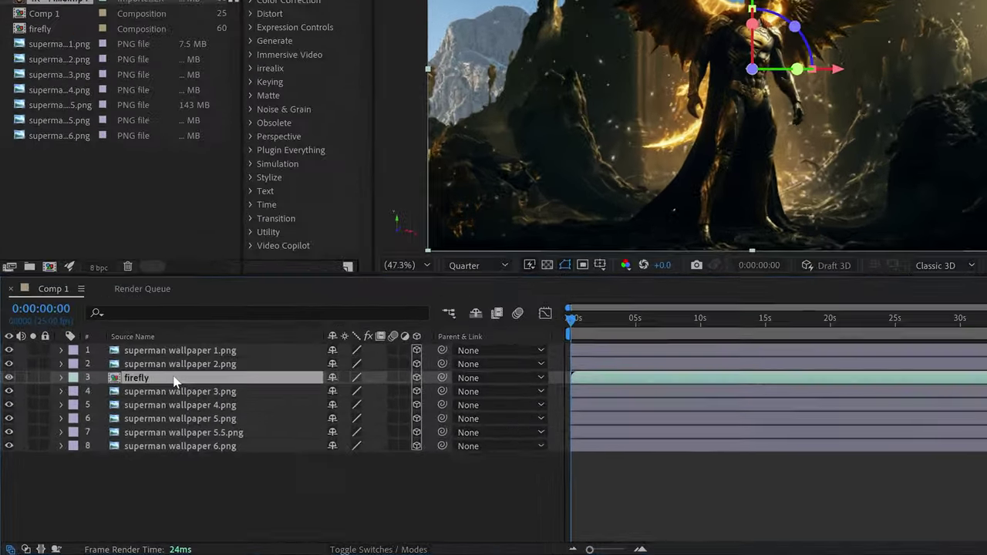
Step: Enable time remapping on the firefly layer
right_click(127, 428)
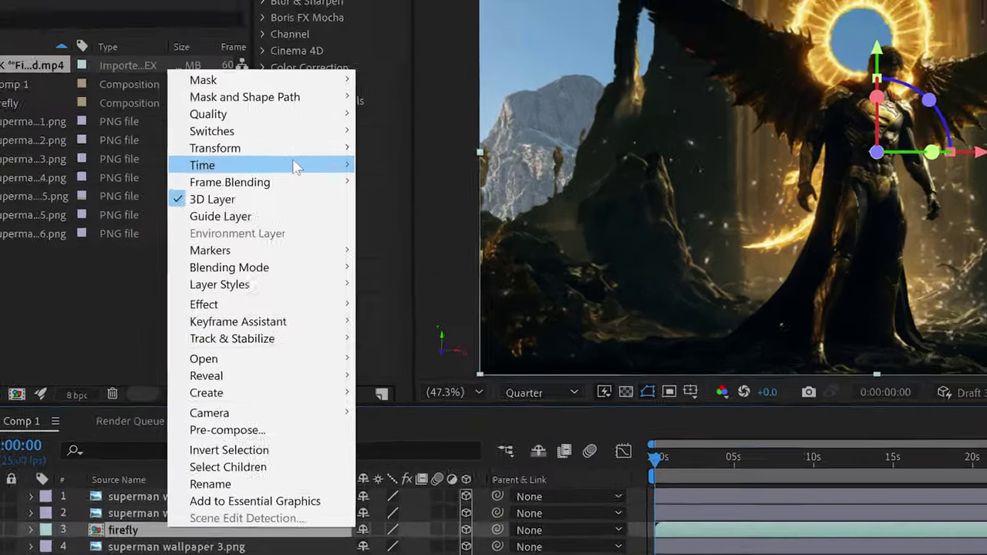
mouse_move(278, 76)
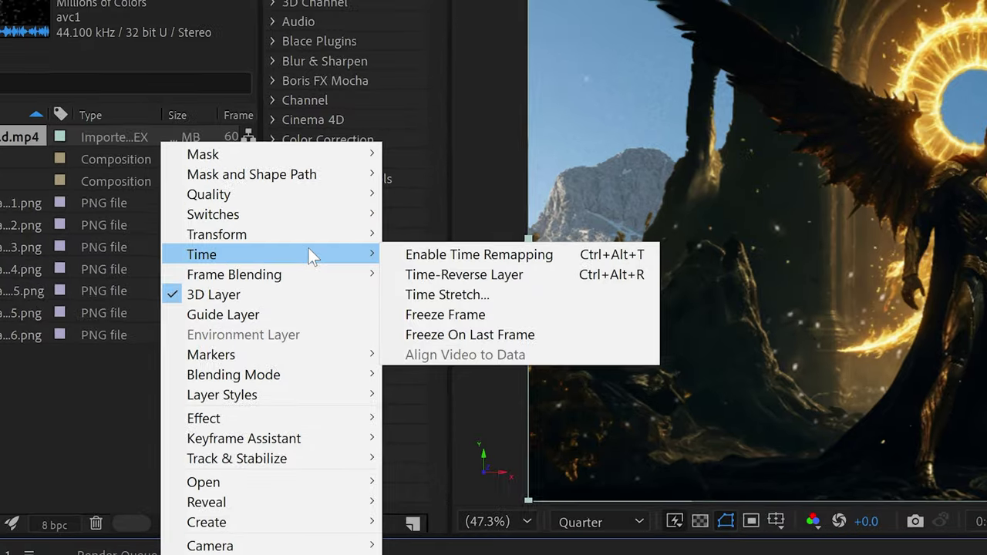
left_click(461, 263)
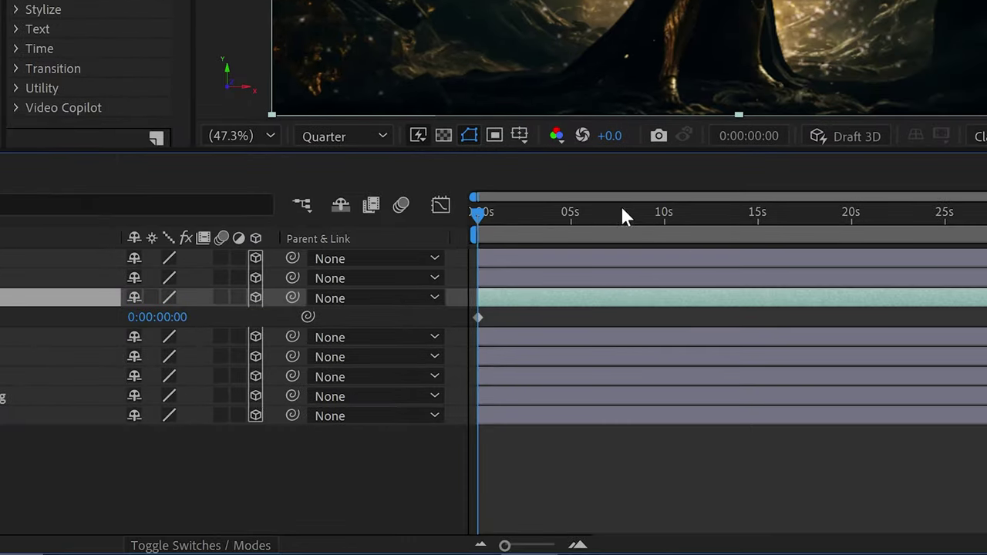
Step: Add a Time Remap keyframe to the firefly layer at 0:00:07:04 and preview the composition from the start
left_click(611, 209)
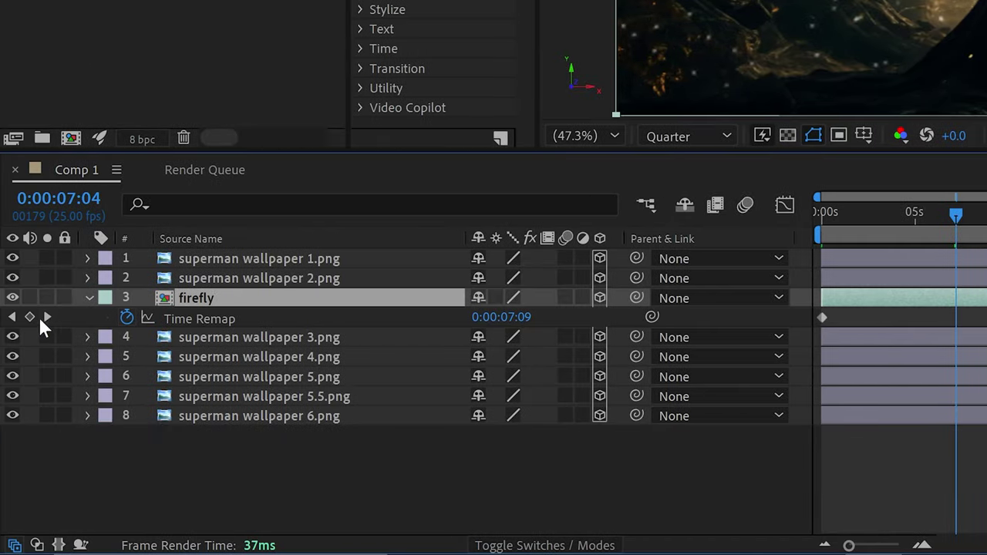
left_click(30, 317)
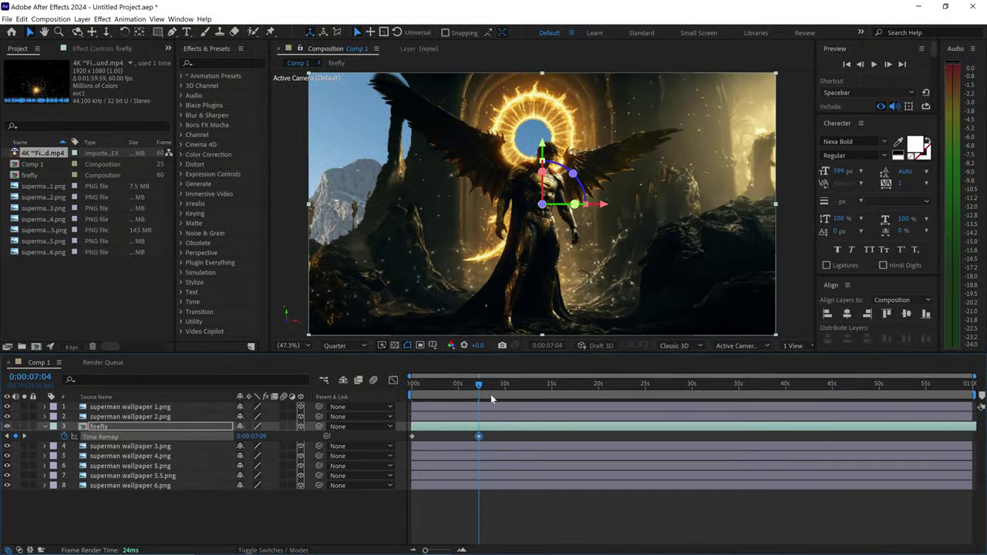
left_click_drag(479, 385, 412, 385)
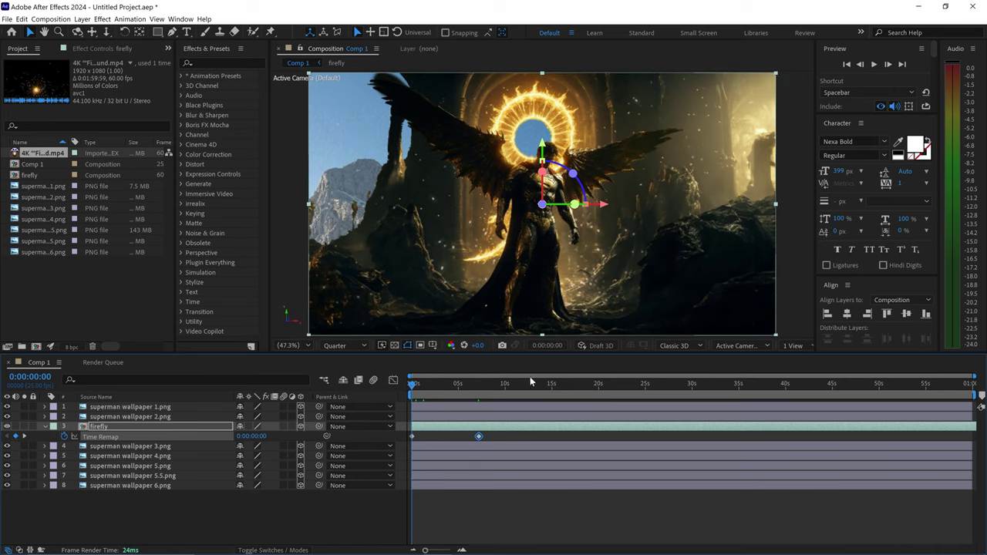
key("space")
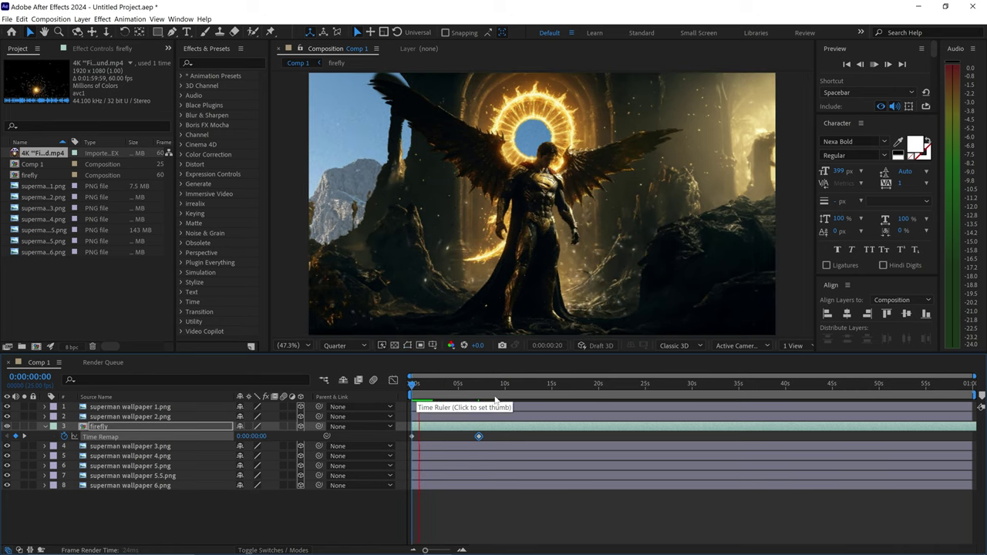
Step: Slow down the fireflies by moving the second Time Remap keyframe to about 38 s, and preview the result from the start
left_click(432, 388)
key("Home")
left_click_drag(479, 436, 528, 436)
left_click_drag(748, 438, 771, 438)
left_click(597, 508)
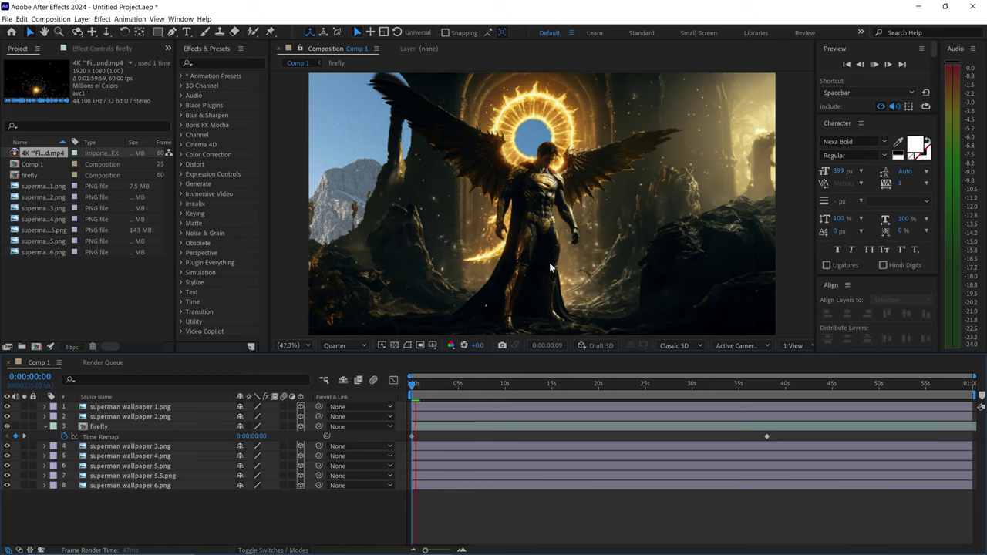
key("space")
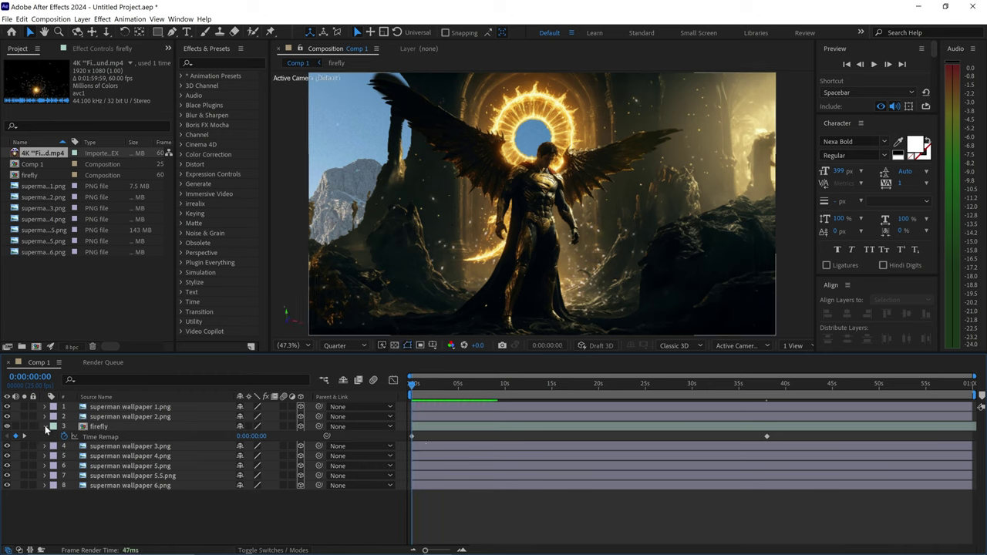
Step: Collapse the firefly layer's properties and set the preview resolution to Full
left_click(44, 427)
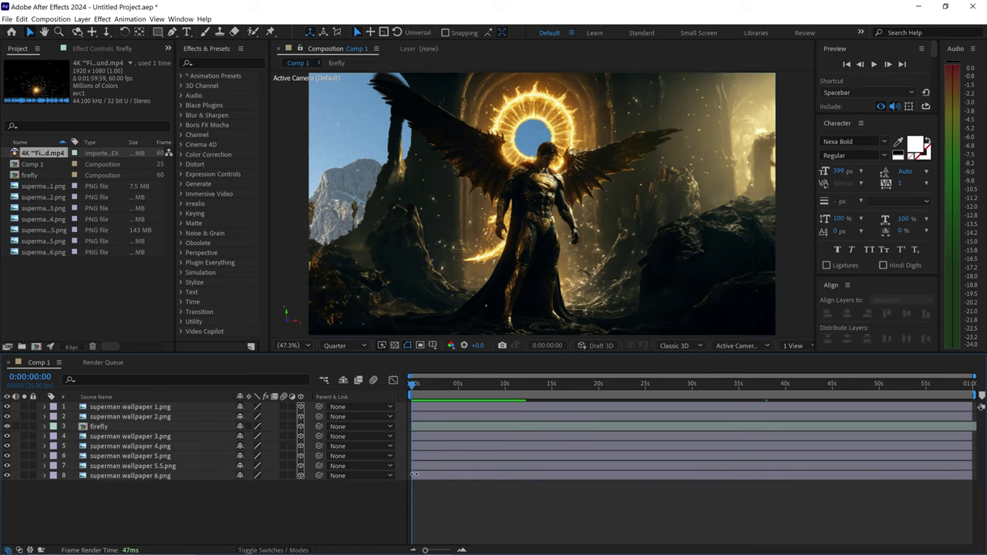
left_click(345, 345)
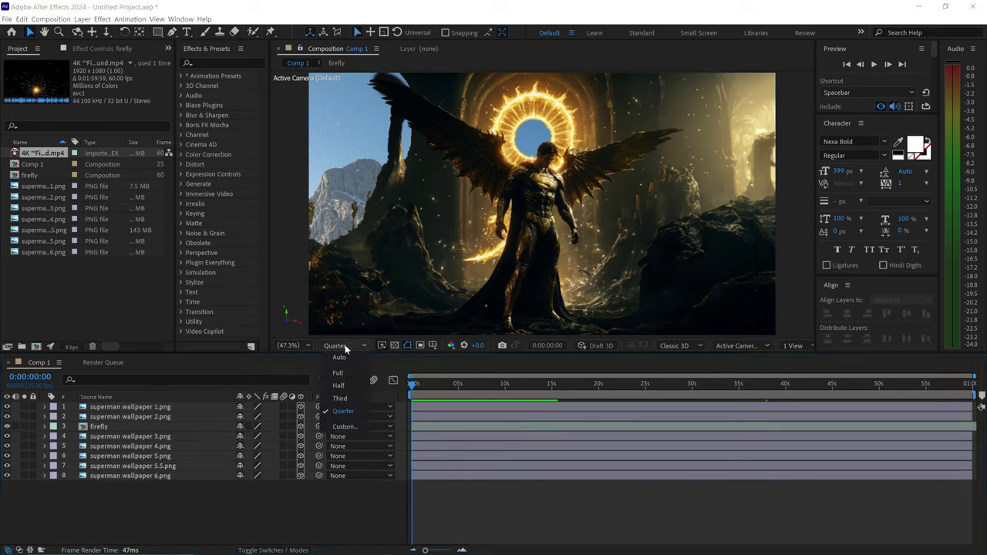
left_click(337, 375)
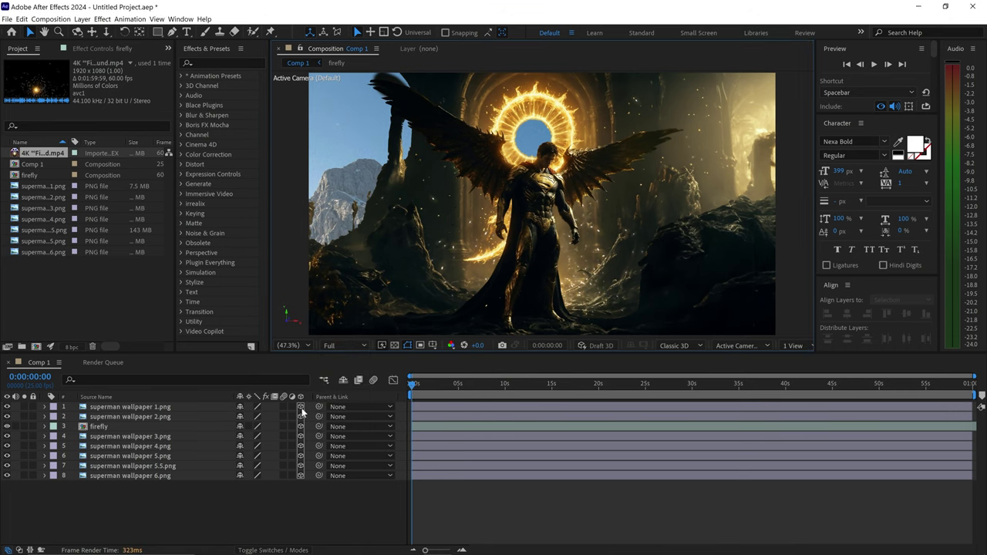
Step: Create an Opacity keyframe at 100% on the superman wallpaper 5.5.png layer and move it to 0:00:04:13
left_click(158, 466)
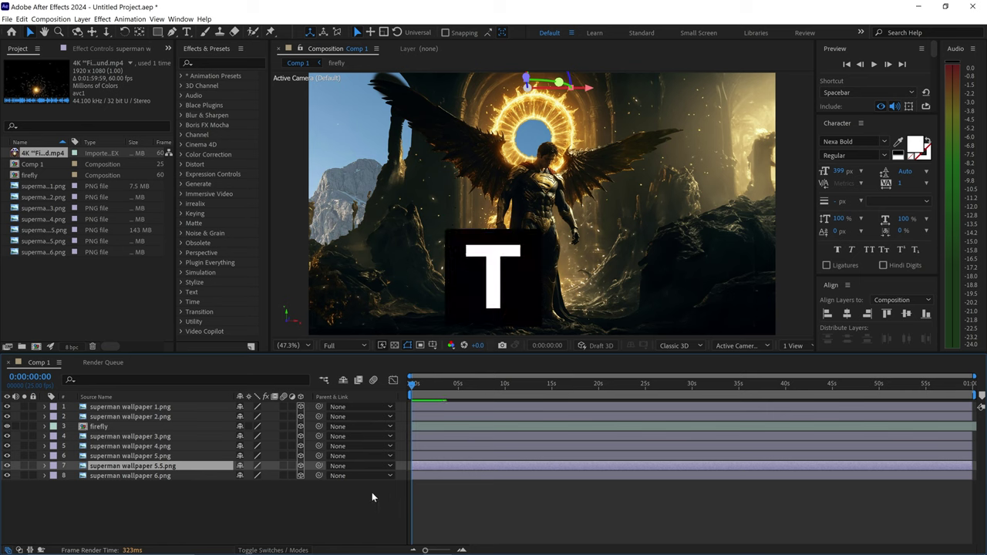
key("t")
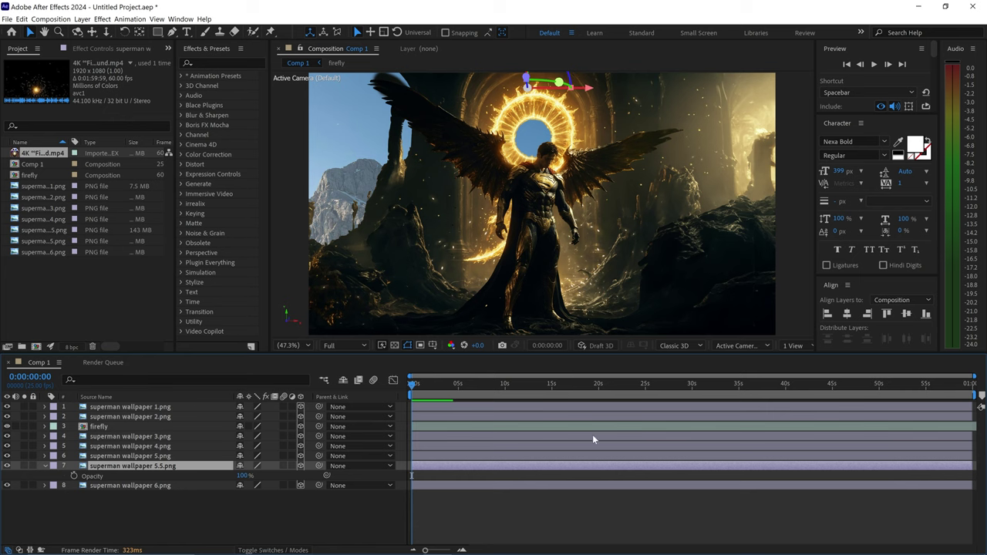
left_click(73, 474)
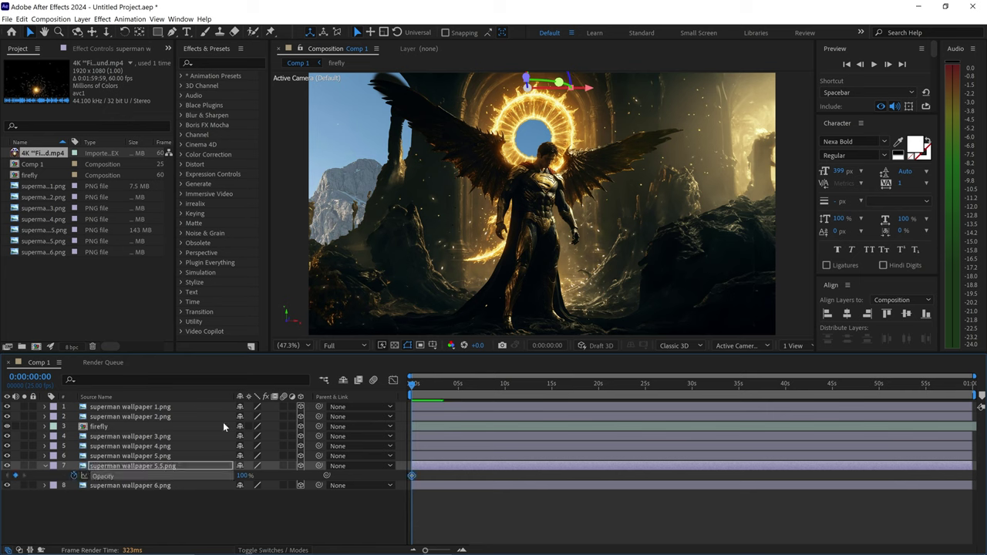
left_click_drag(411, 476, 453, 476)
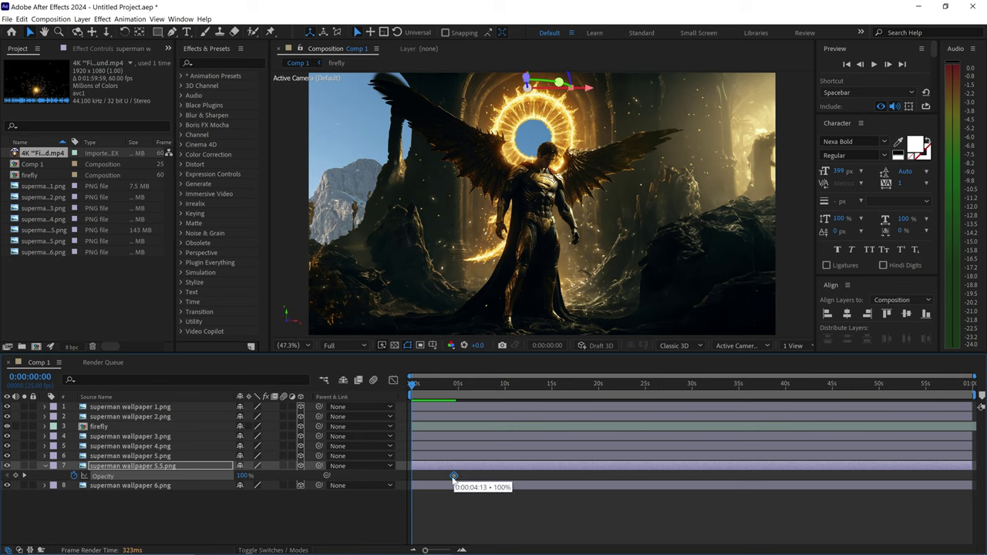
Step: Set the superman wallpaper 5.5.png opacity to 0% at the start, and shift both keyframes to about 40 s and 45 s
left_click(244, 476)
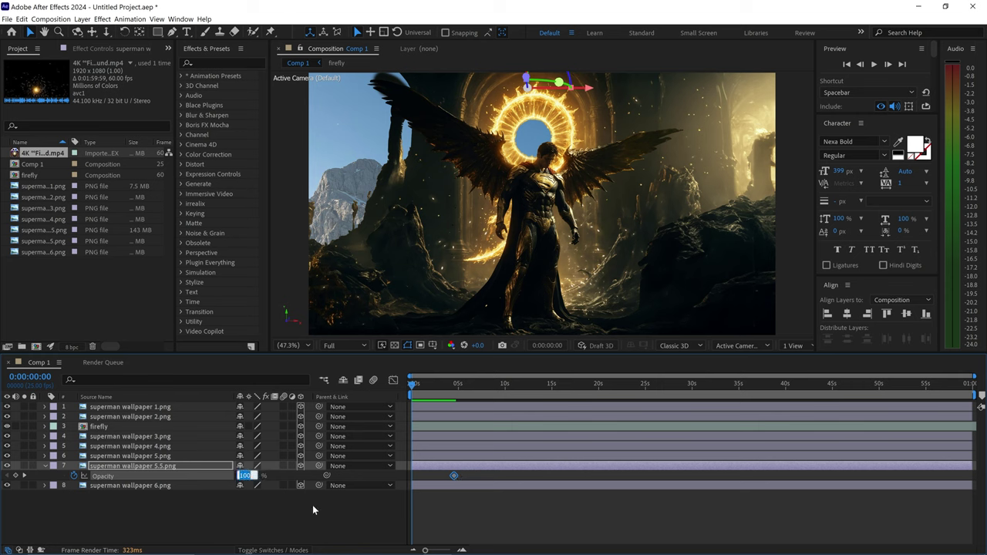
type("7")
key("Return")
left_click(416, 385)
left_click_drag(417, 389, 374, 395)
left_click_drag(470, 482, 849, 472)
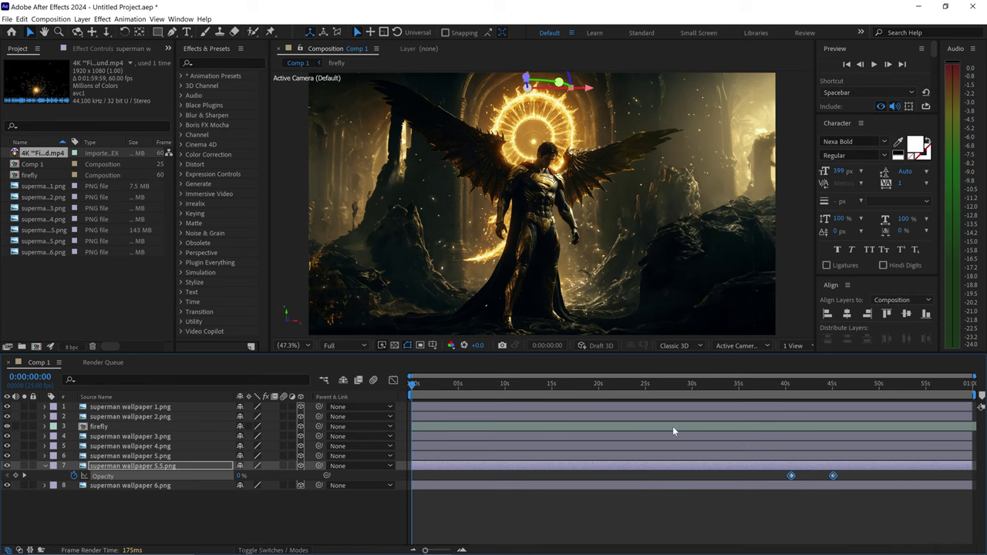
left_click(45, 466)
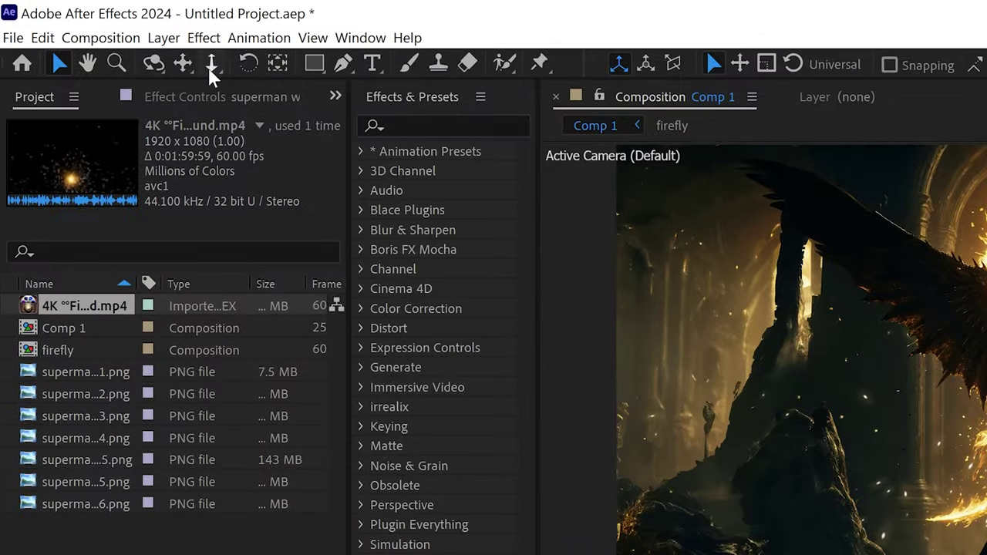
Step: Create a One-Node Camera named Camera with the 50mm preset and place it at the top of the layer stack
left_click(83, 20)
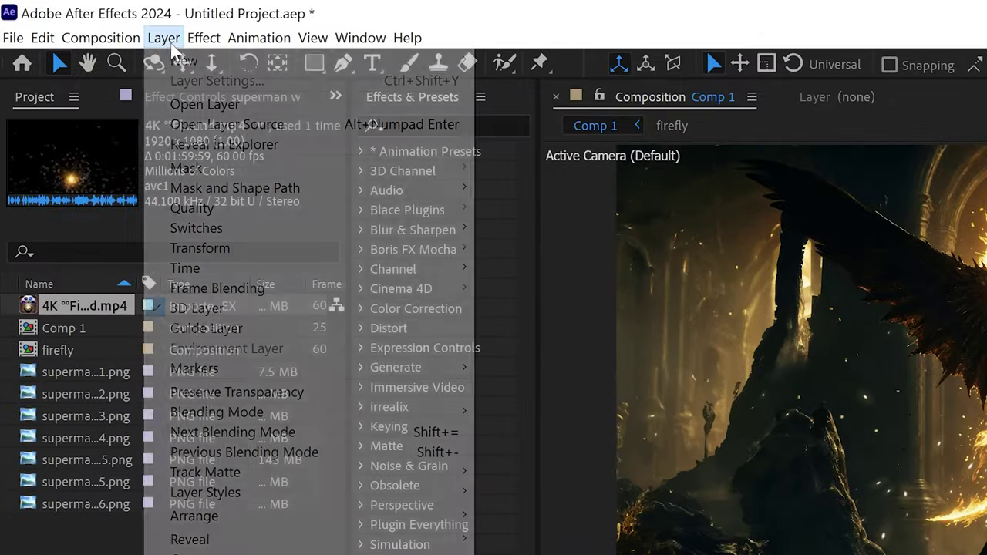
mouse_move(199, 64)
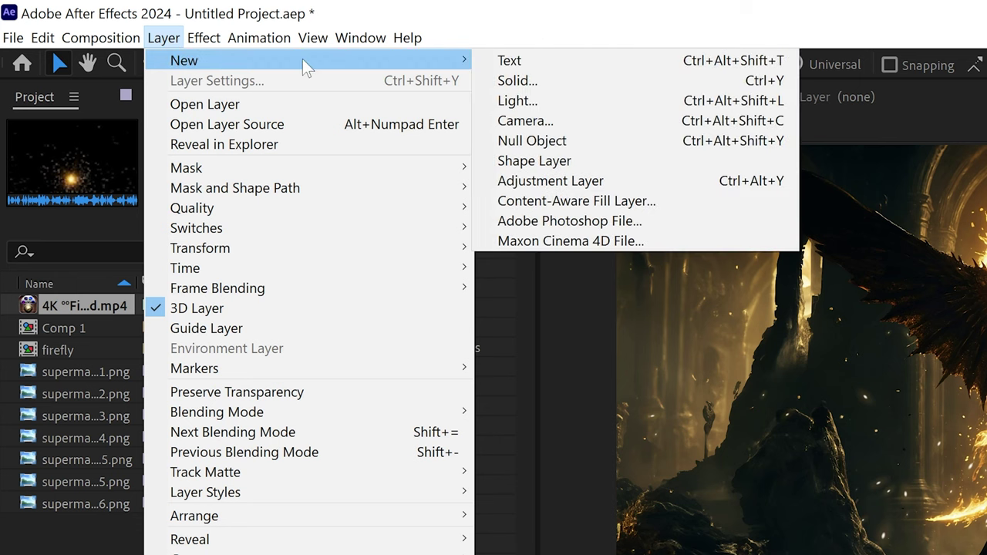
left_click(540, 122)
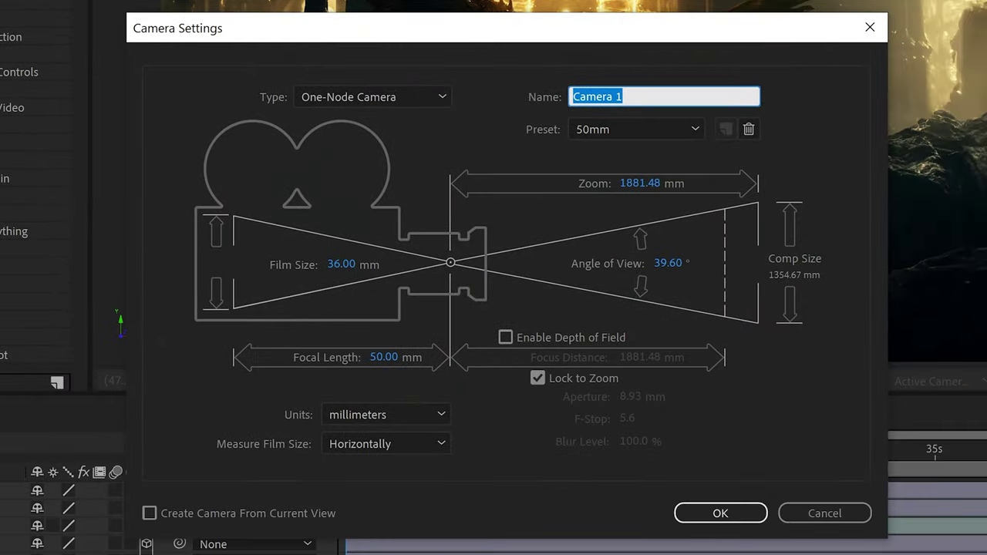
left_click(638, 98)
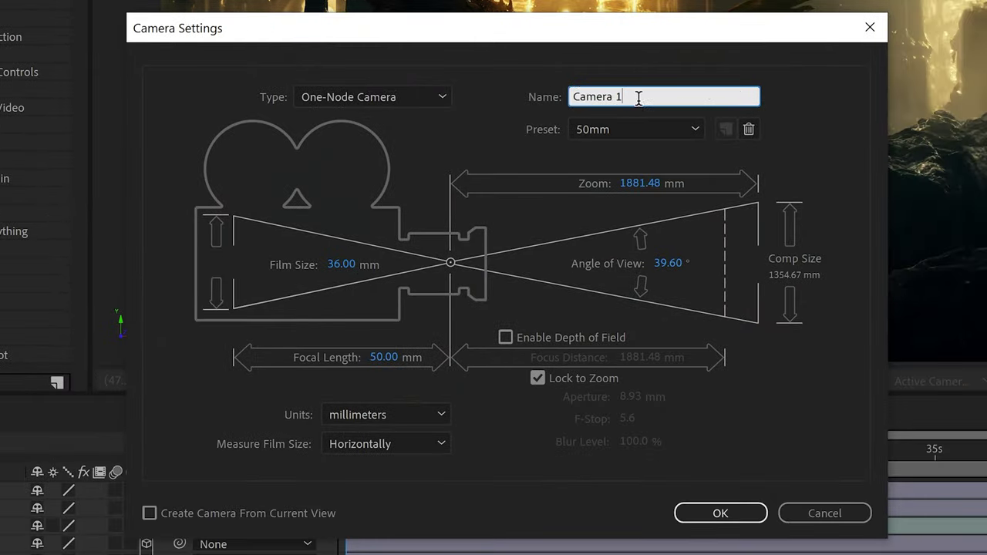
key("BackSpace")
left_click(599, 123)
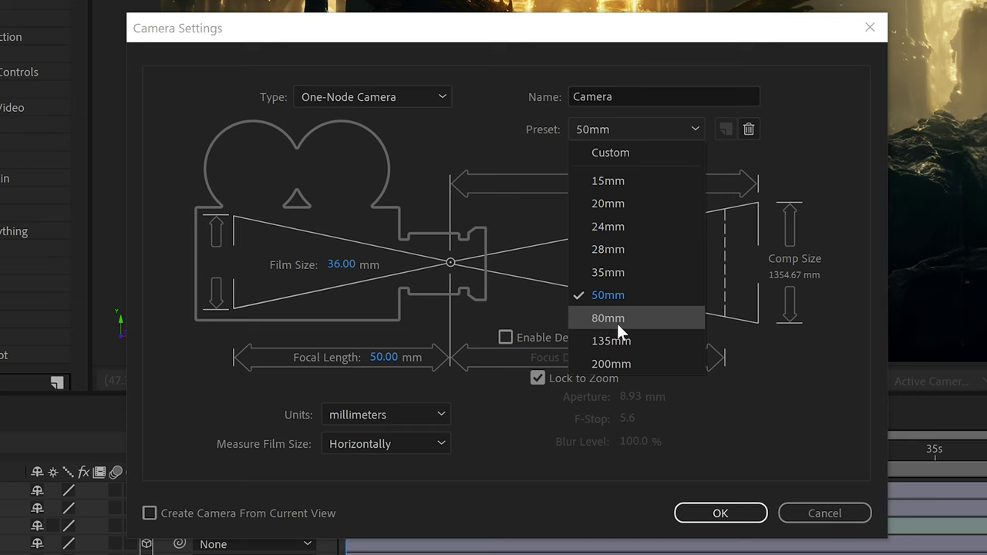
left_click(808, 137)
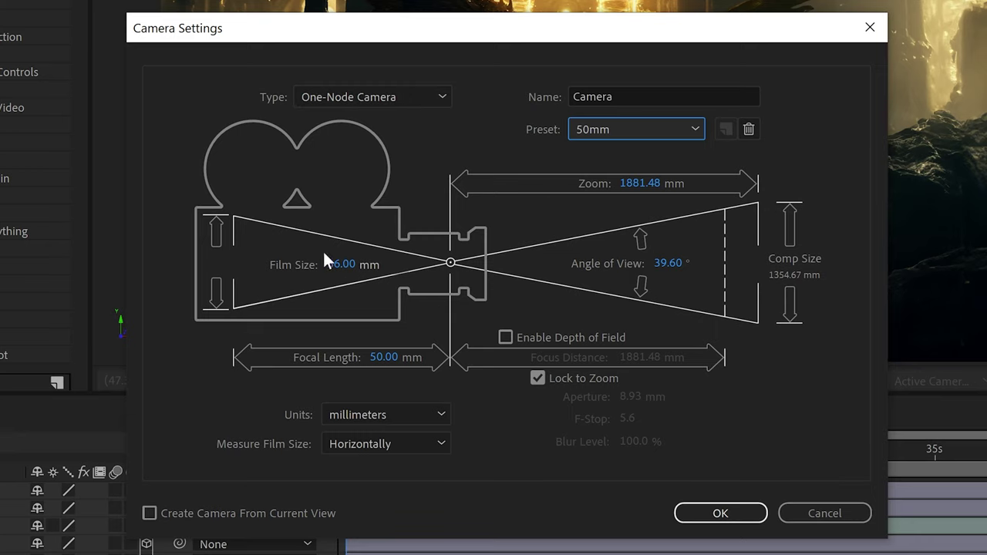
left_click(725, 510)
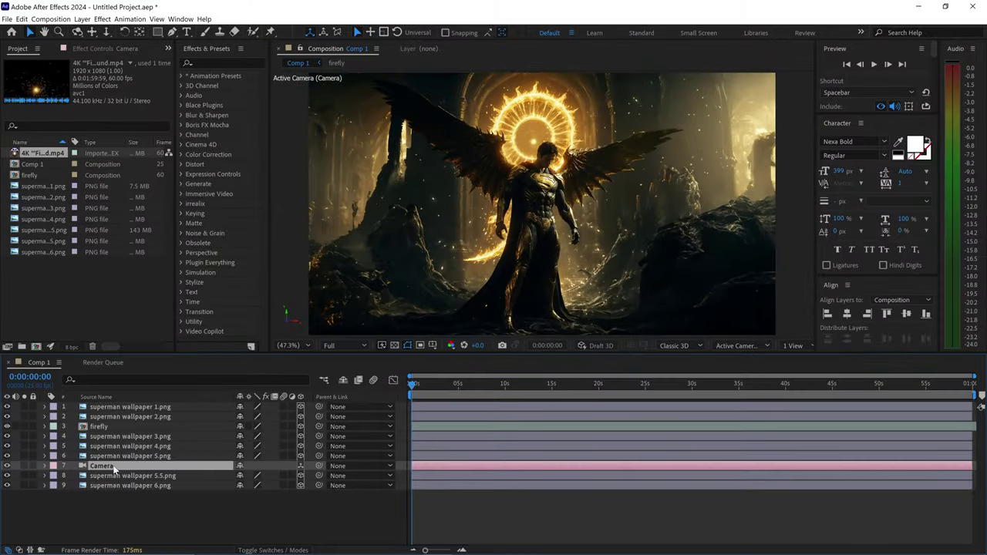
left_click_drag(112, 465, 125, 405)
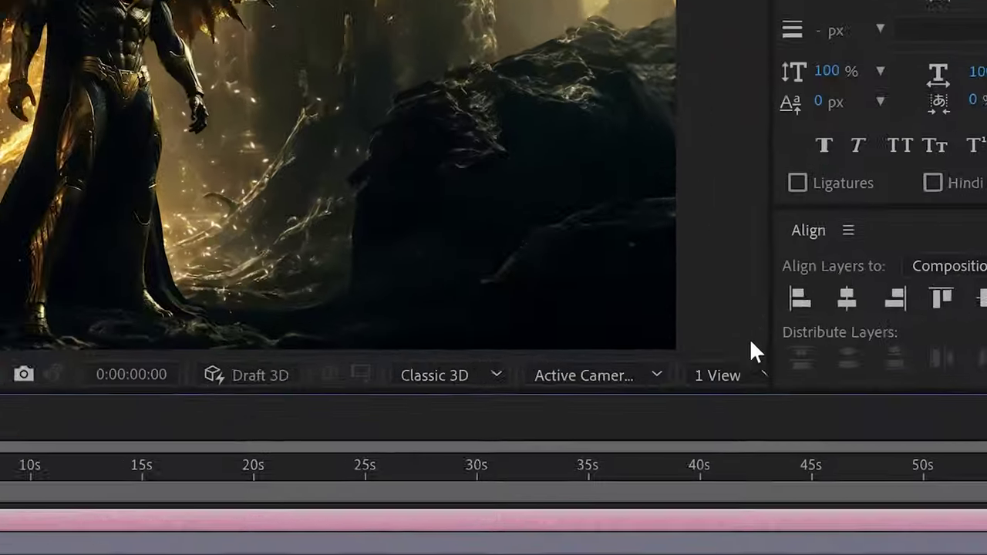
Step: Switch the composition viewer to 4 Views, zoomed out to show the camera and layers from several sides
left_click(799, 345)
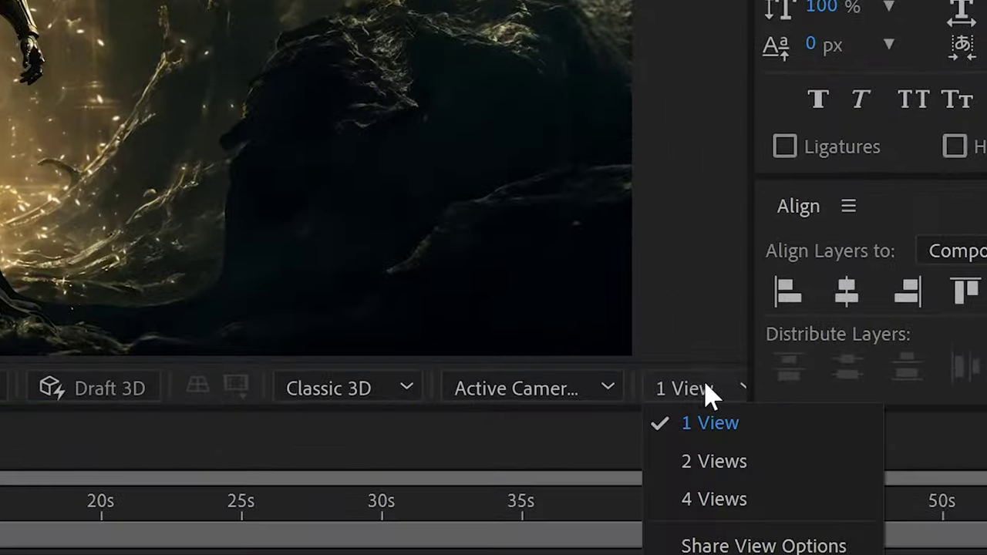
left_click(686, 500)
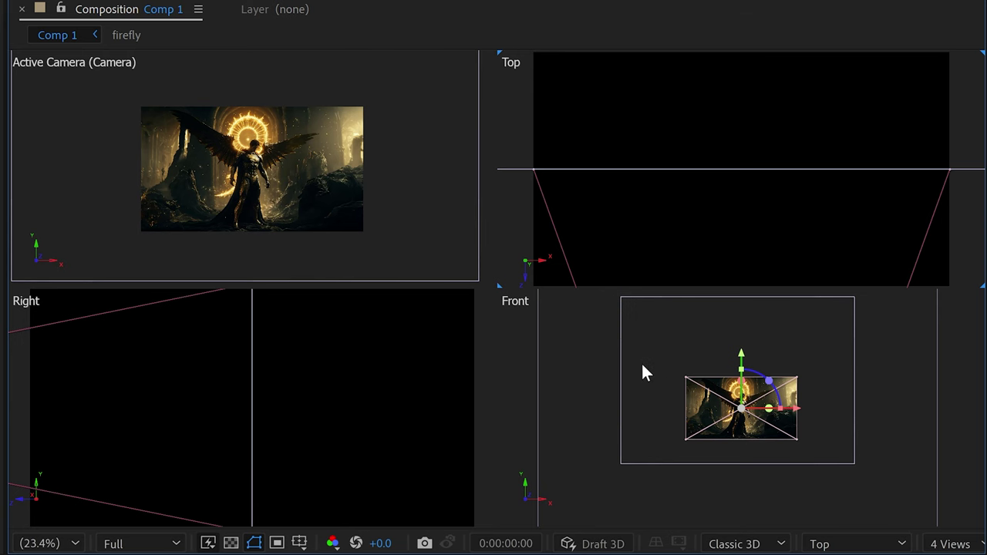
scroll(266, 409, "down", 3)
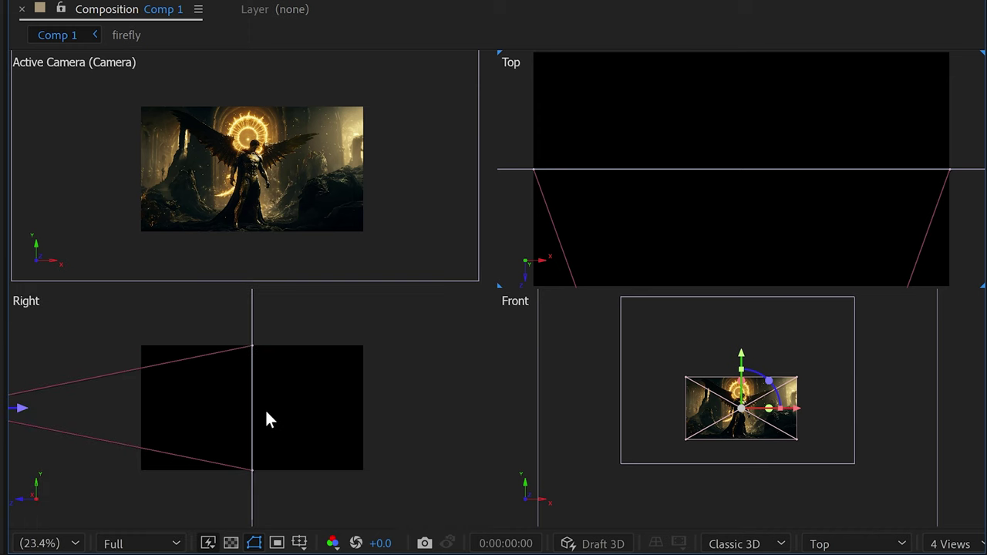
scroll(648, 202, "down", 3)
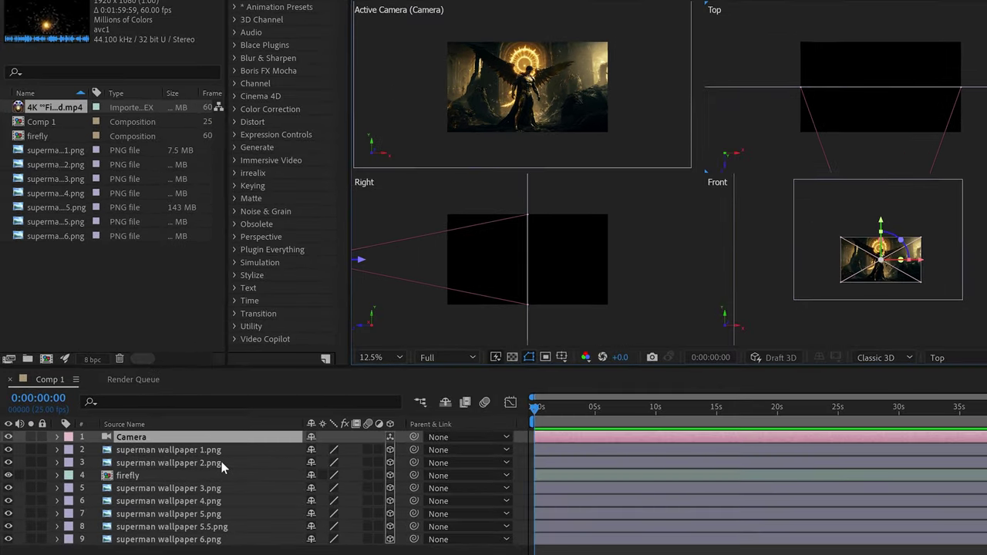
Step: Push superman wallpaper 2.png and the firefly layer slightly back along the Z axis, each a little farther from the camera
left_click(171, 428)
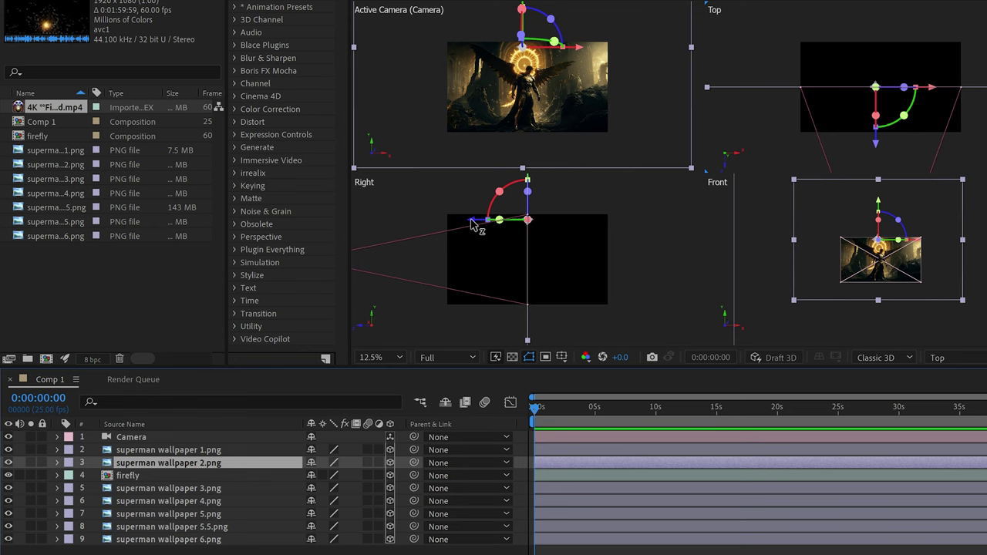
left_click_drag(473, 222, 478, 224)
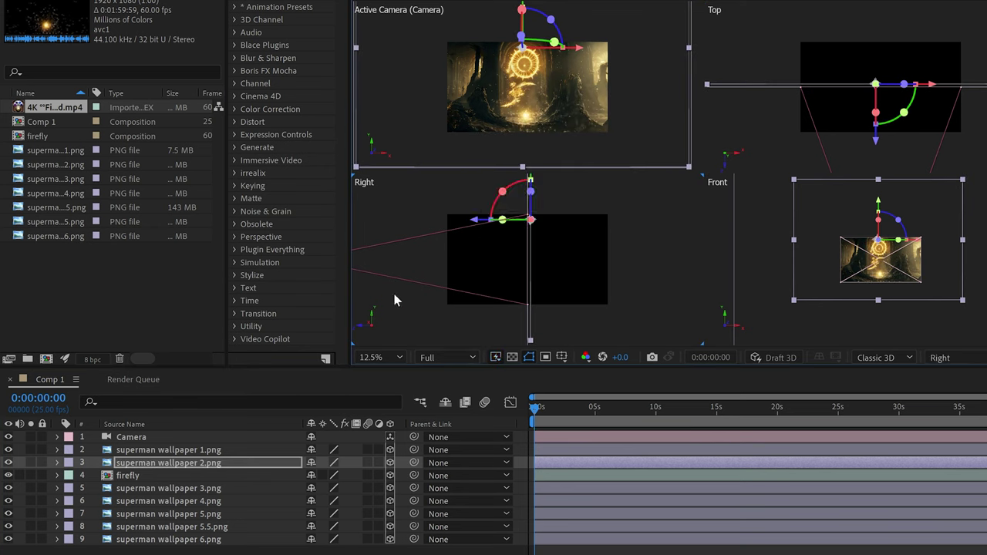
left_click(185, 476)
mouse_move(474, 263)
left_mouse_down()
mouse_move(484, 265)
mouse_move(462, 275)
left_mouse_up()
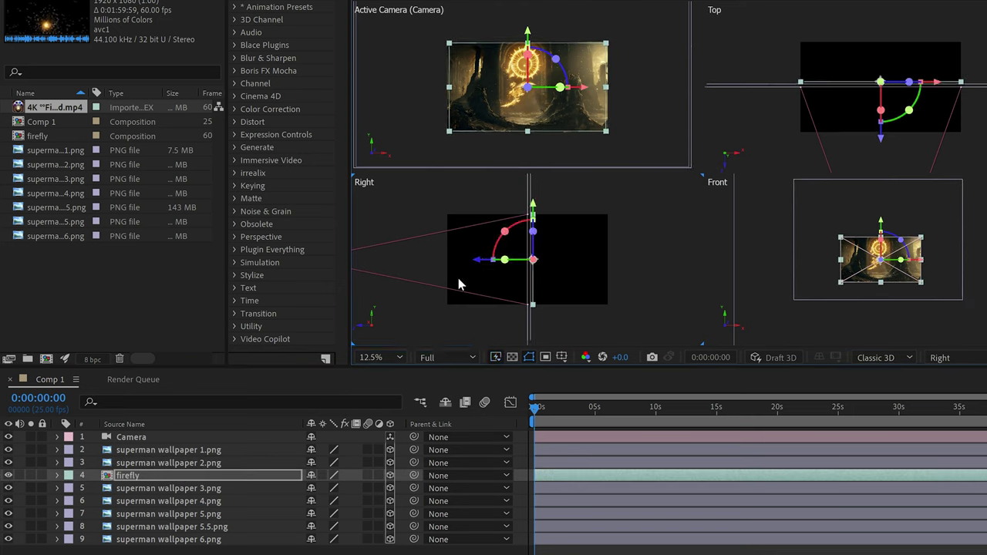
Step: Space superman wallpaper 3, 4, 5, 5.5 and 6 successively farther back along the Z axis behind the firefly layer
left_click(224, 490)
left_click_drag(468, 224, 491, 224)
left_click(231, 501)
left_click(233, 515)
left_click(236, 528)
left_click(220, 538)
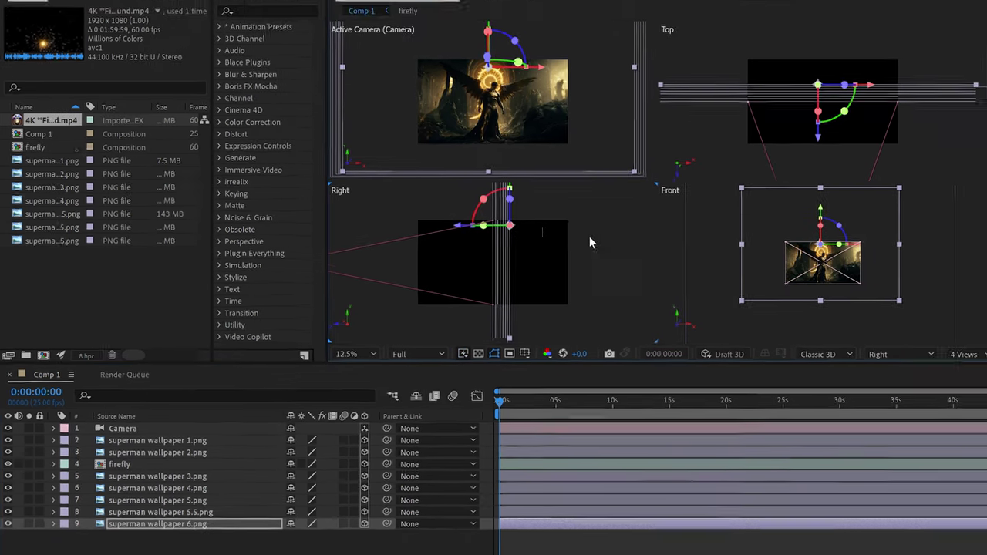
Step: Return the composition viewer to 1 View and set its magnification to Fit
left_click(795, 344)
left_click(801, 357)
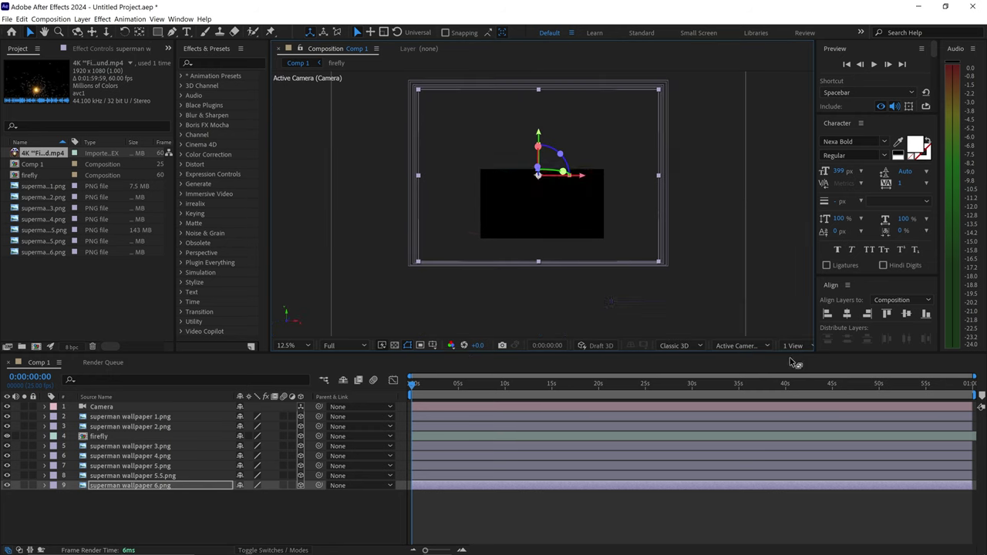
left_click(294, 345)
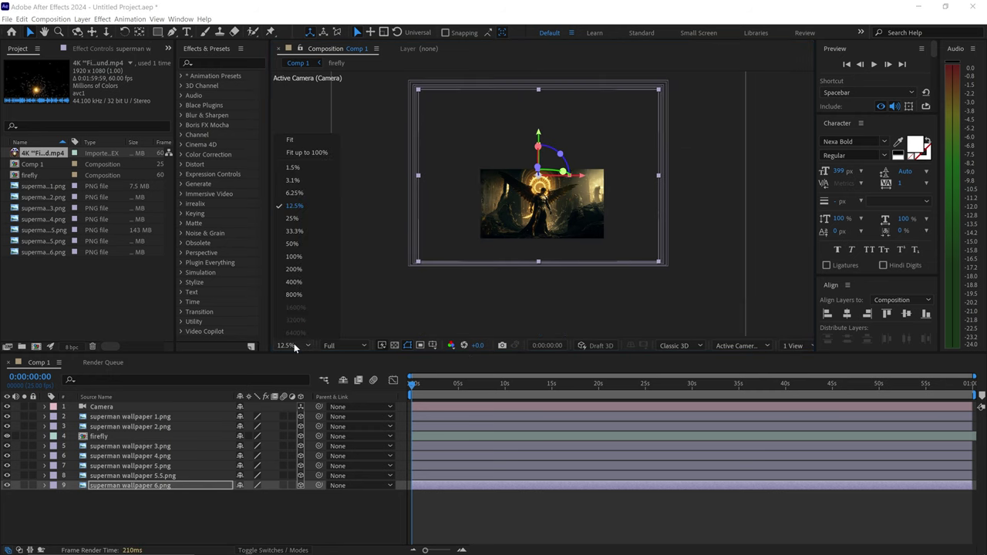
left_click(315, 141)
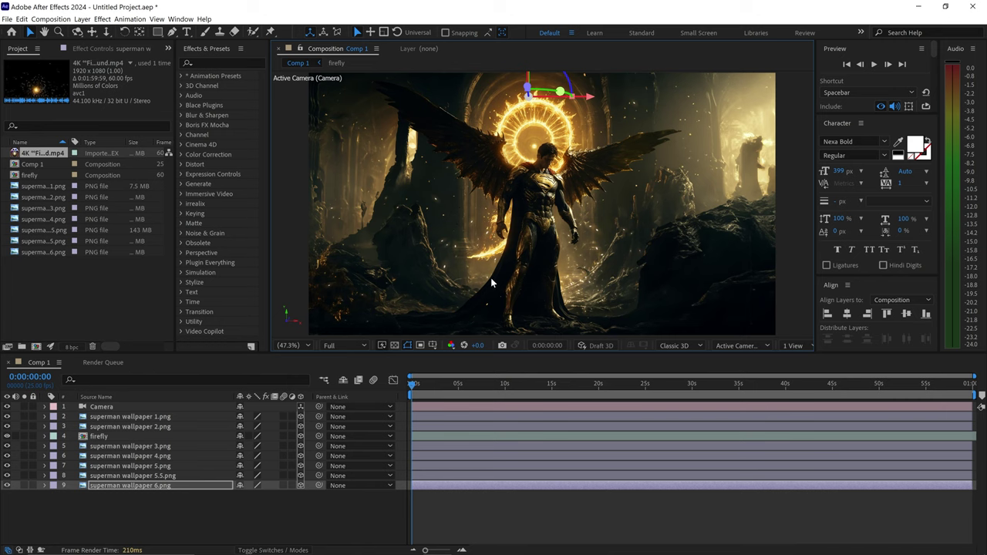
Step: Select the Camera layer and switch the composition viewer to 4 Views
left_click(251, 521)
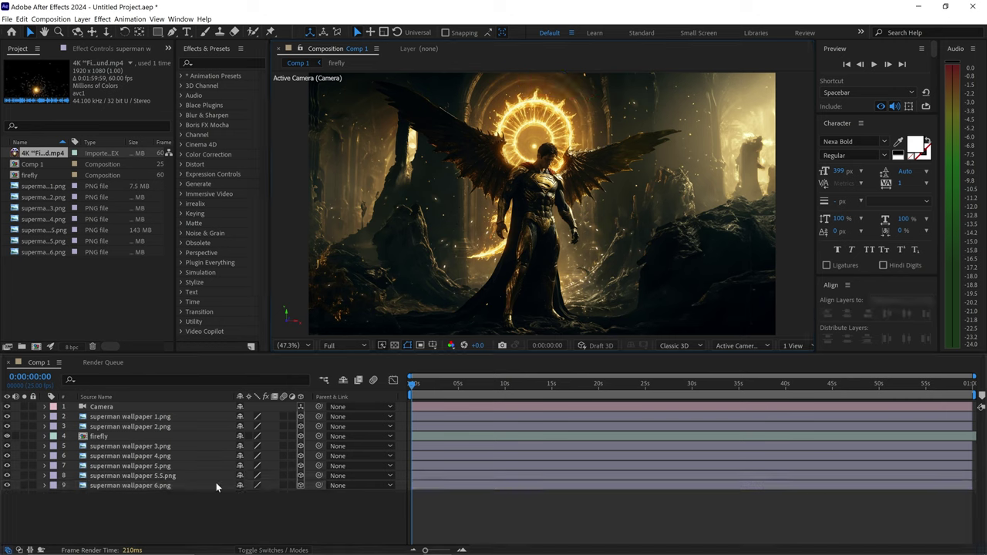
left_click(116, 408)
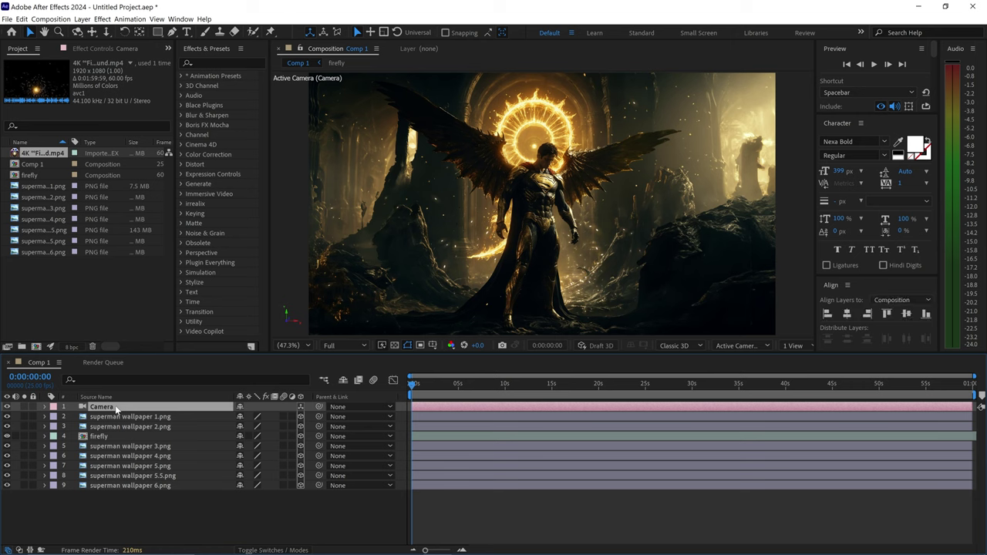
left_click(794, 345)
left_click(806, 384)
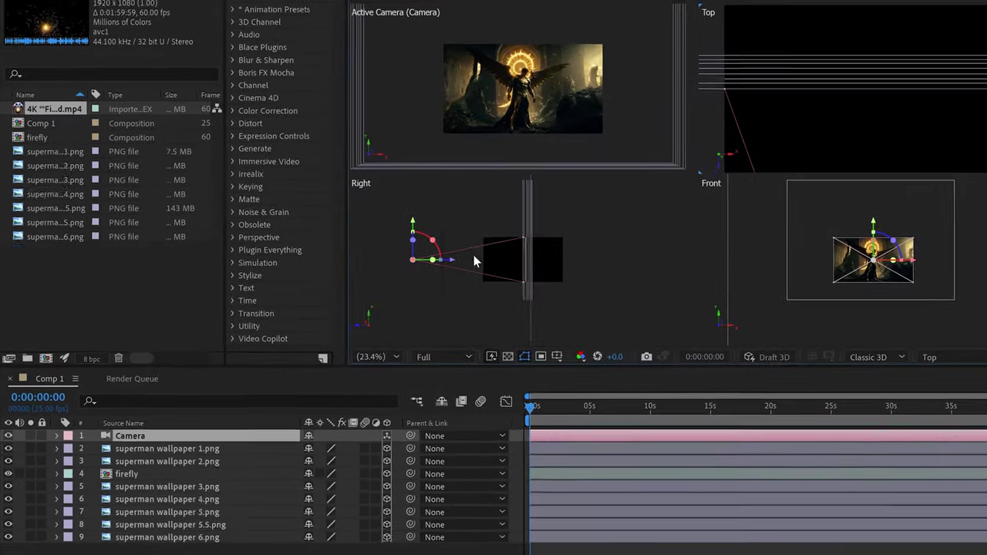
Step: Add a Position keyframe to the Camera layer and shift it from 0 to about 9 seconds
key("p")
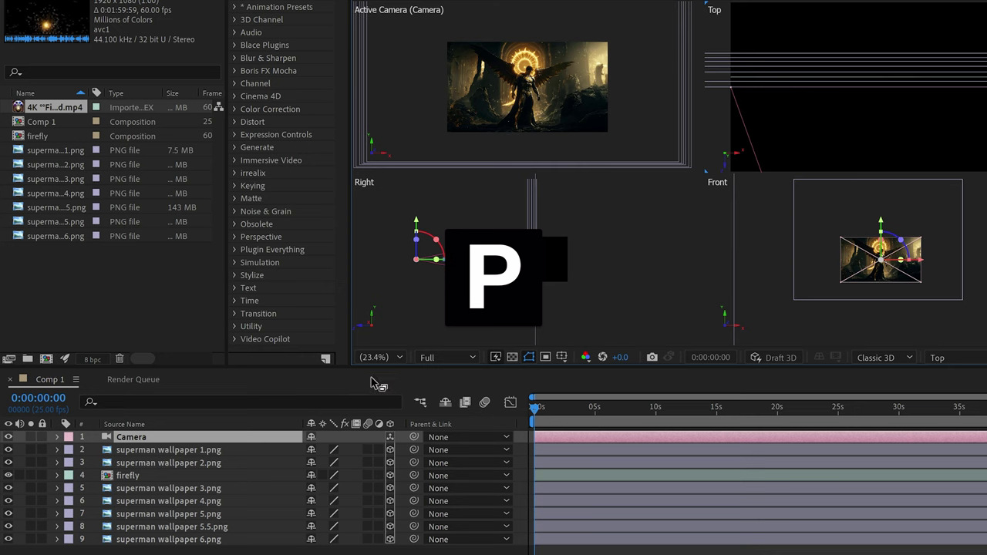
key("p")
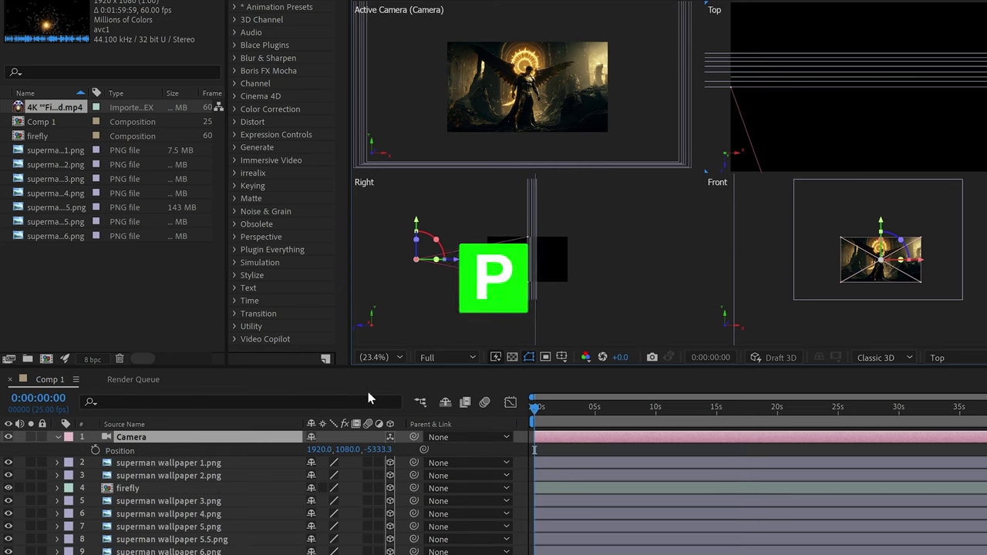
left_click(95, 450)
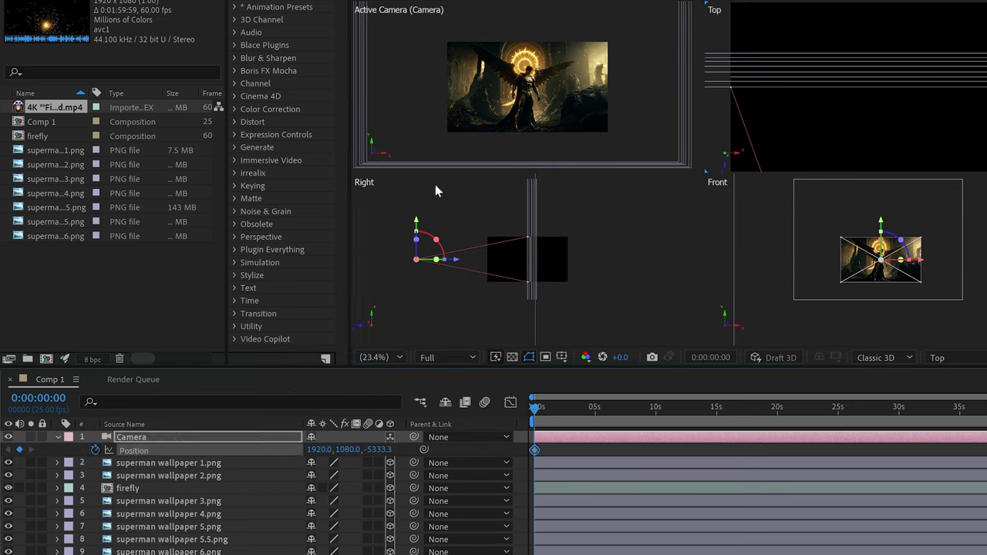
left_click_drag(536, 452, 645, 452)
Step: Reveal the Camera's transform properties, keyframe its Orientation, and shift that keyframe to about 9 seconds beneath the Position keyframe
left_click(58, 437)
left_click(58, 437)
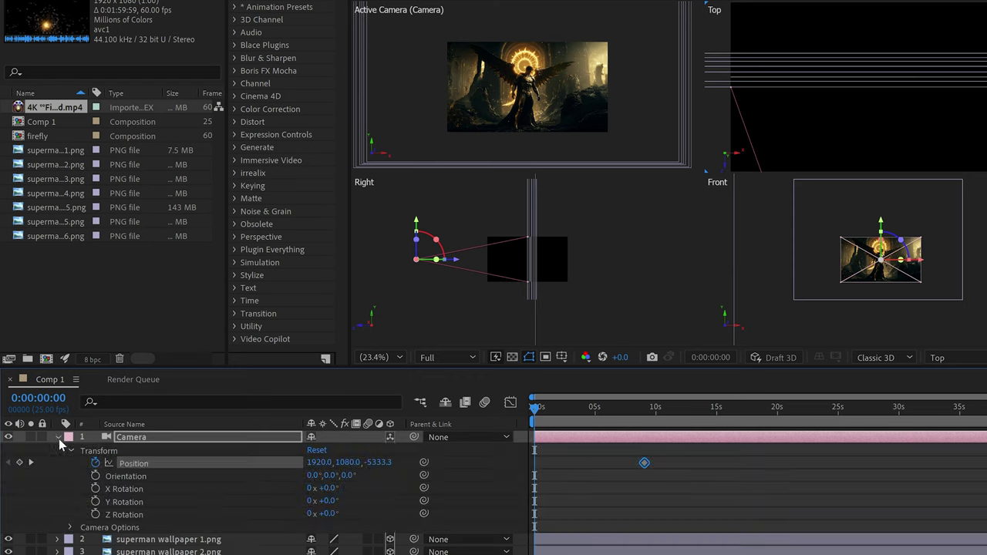
left_click(71, 451)
left_click(70, 451)
left_click(96, 477)
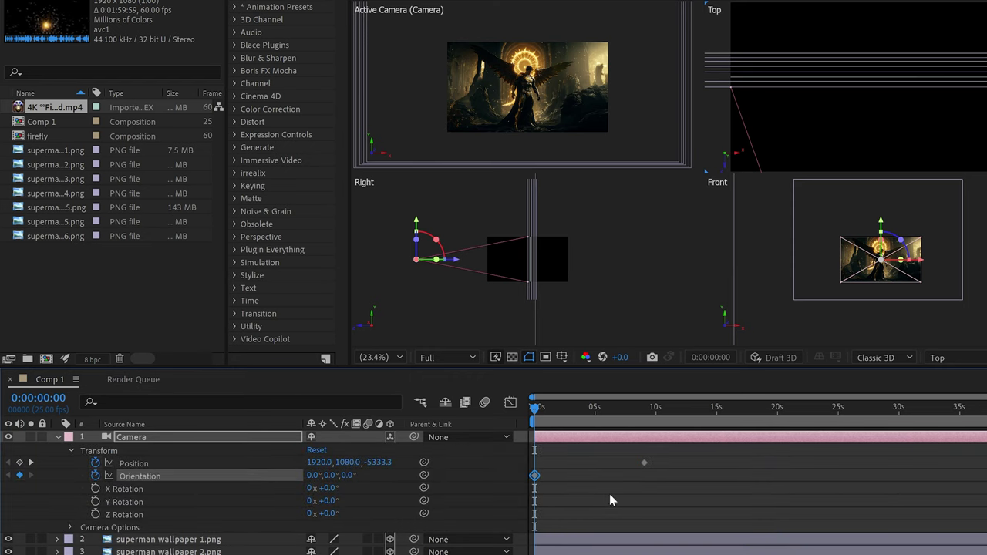
left_click_drag(537, 478, 643, 478)
left_click(584, 480)
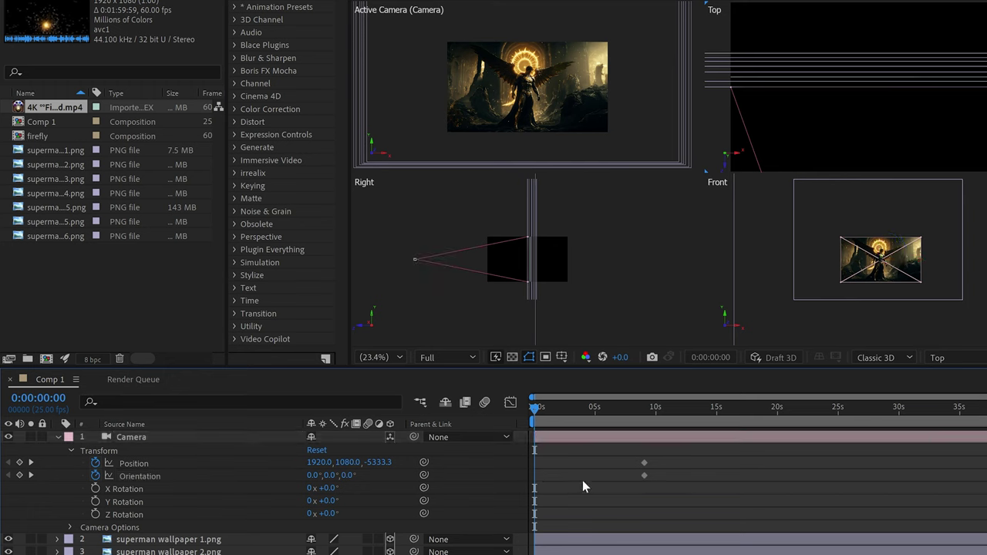
Step: At 0 seconds, raise the camera to Y -3176 and move it forward along the Z axis to about -2485
left_click(233, 440)
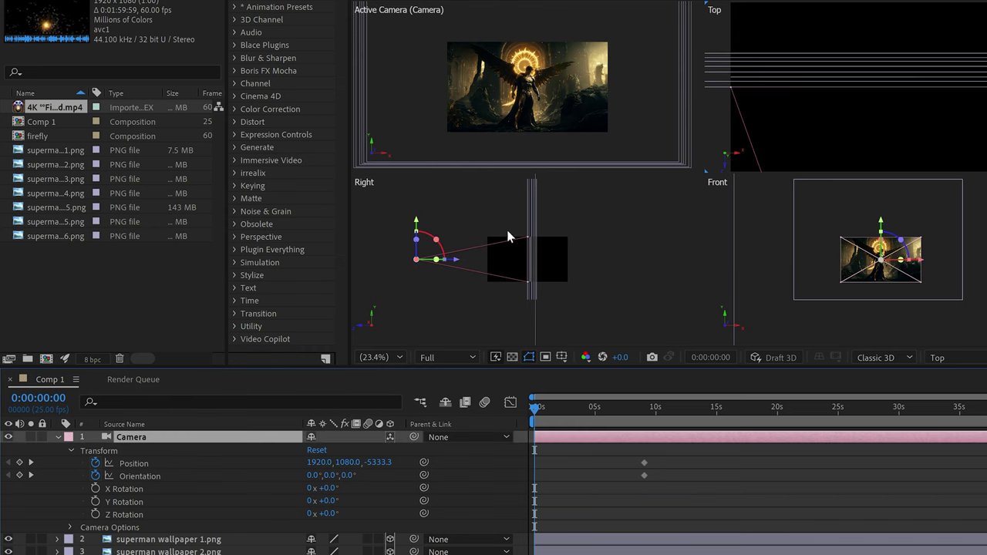
scroll(513, 235, "down", 2)
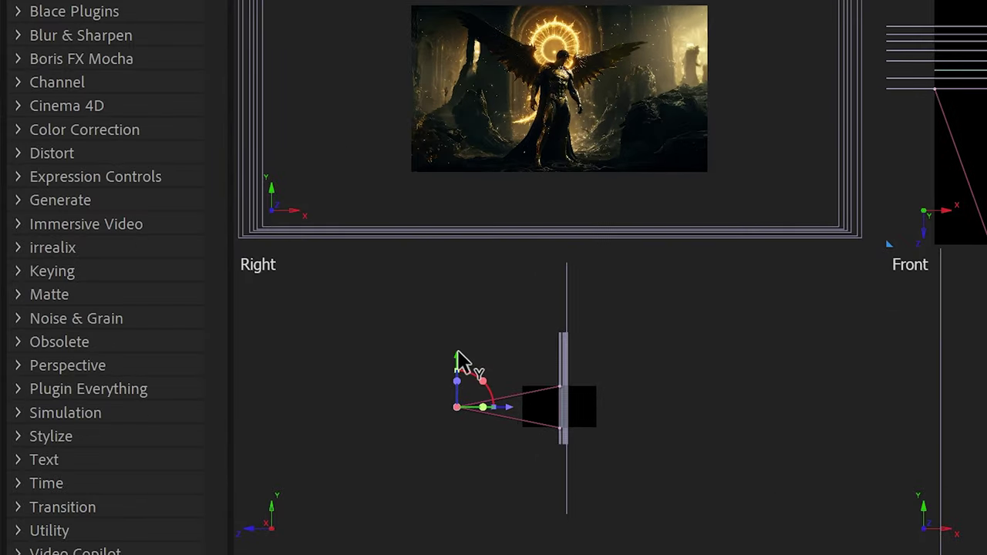
left_click_drag(474, 235, 479, 227)
left_click_drag(468, 339, 470, 274)
left_click_drag(509, 336, 544, 337)
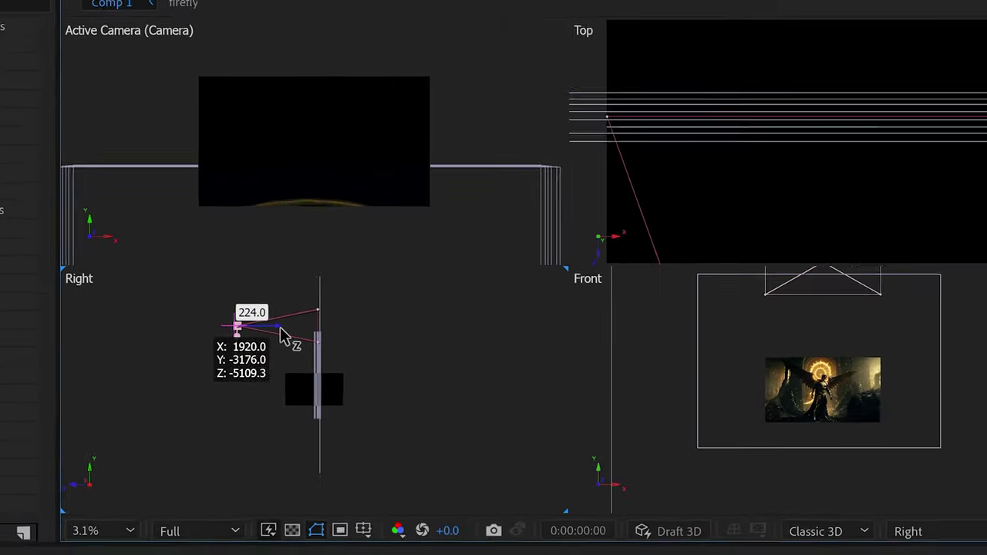
left_click_drag(241, 333, 258, 333)
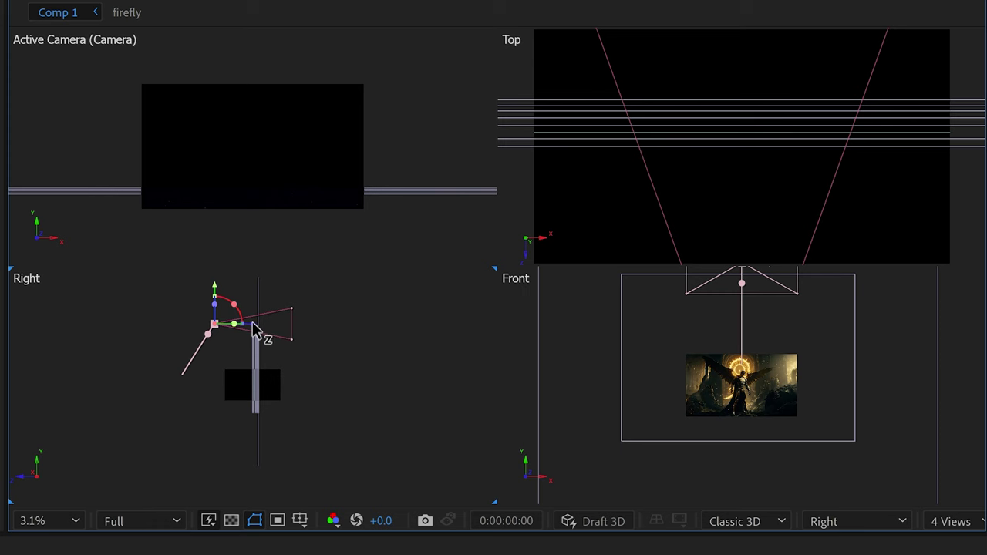
left_click_drag(253, 330, 259, 325)
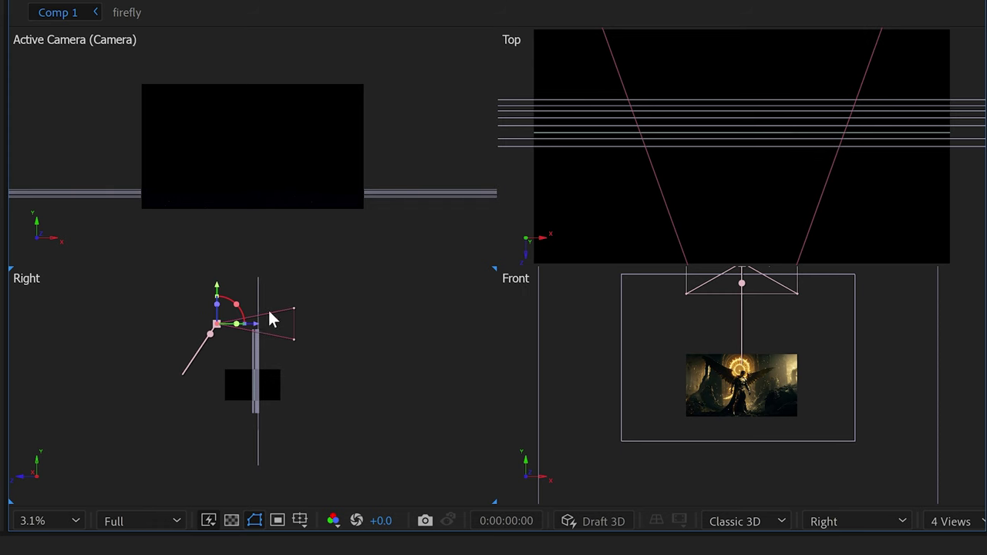
Step: At 0 seconds, shift the camera sideways to X 1168 and tilt its Orientation to 0°, 345°, 25.4°
scroll(771, 206, "down", 3)
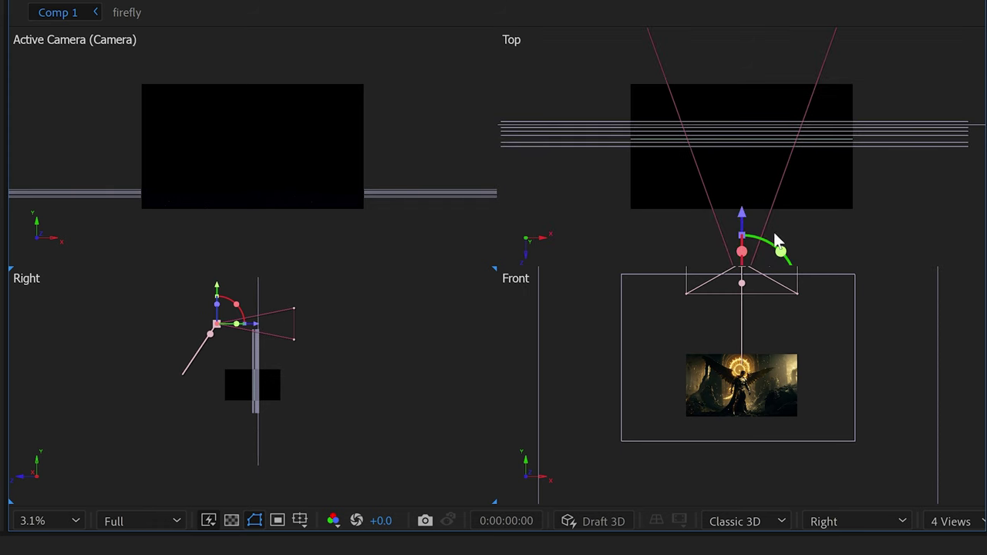
scroll(767, 185, "down", 3)
left_click_drag(798, 222, 744, 217)
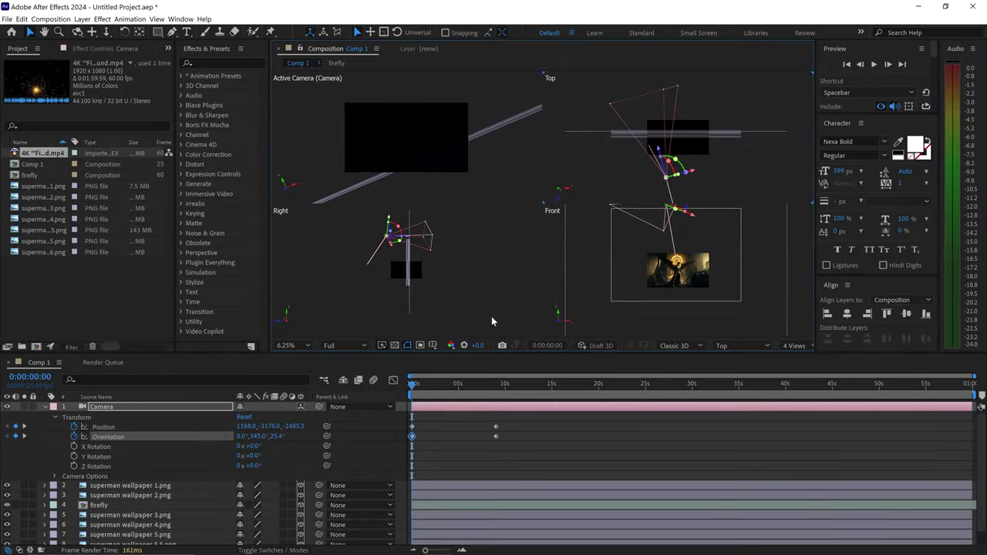
Step: Return the composition viewer to 1 View and set its magnification to Fit up to 100%
left_click(792, 347)
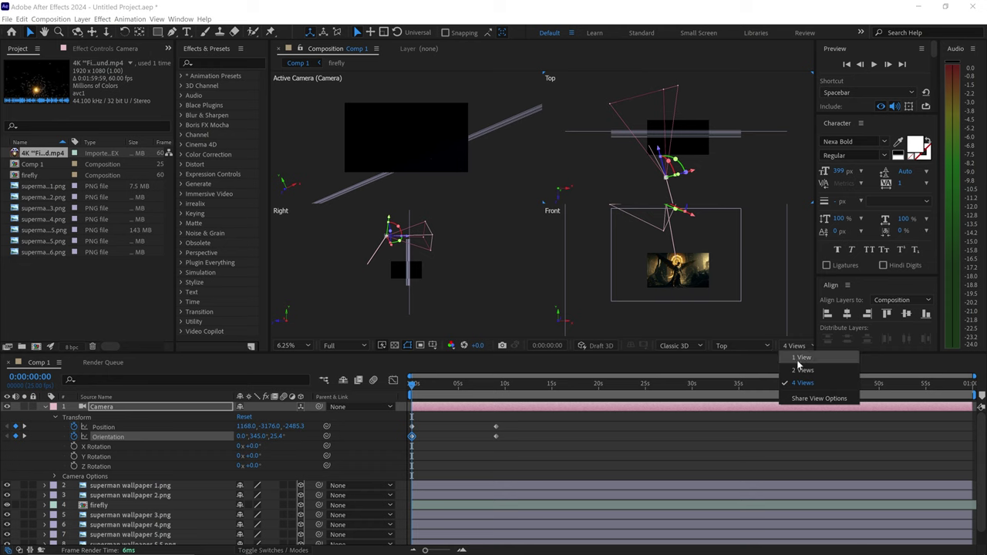
left_click(799, 364)
left_click(286, 346)
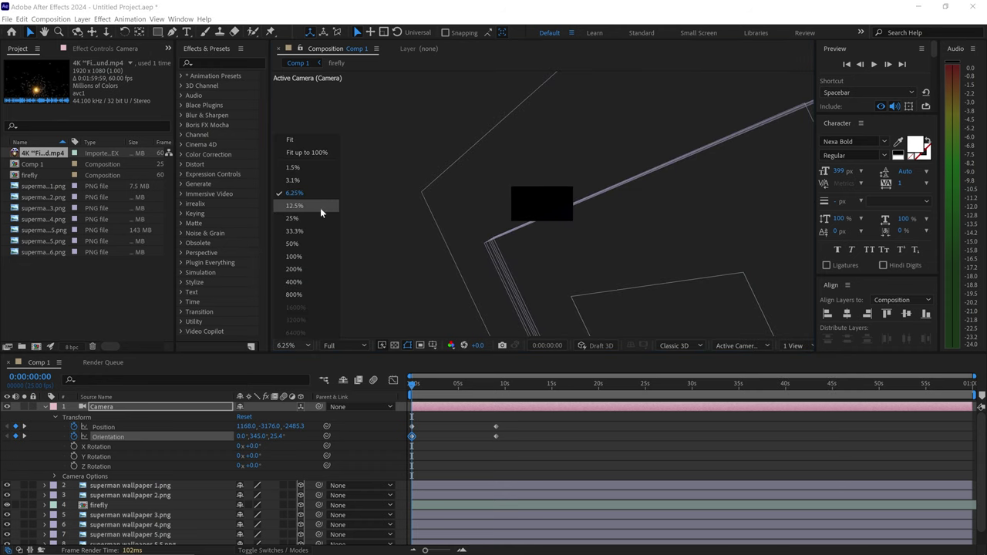
left_click(336, 154)
Step: Preview the camera animation, return to 0 seconds, and check the opening frame for uncovered areas against the transparency grid
key("space")
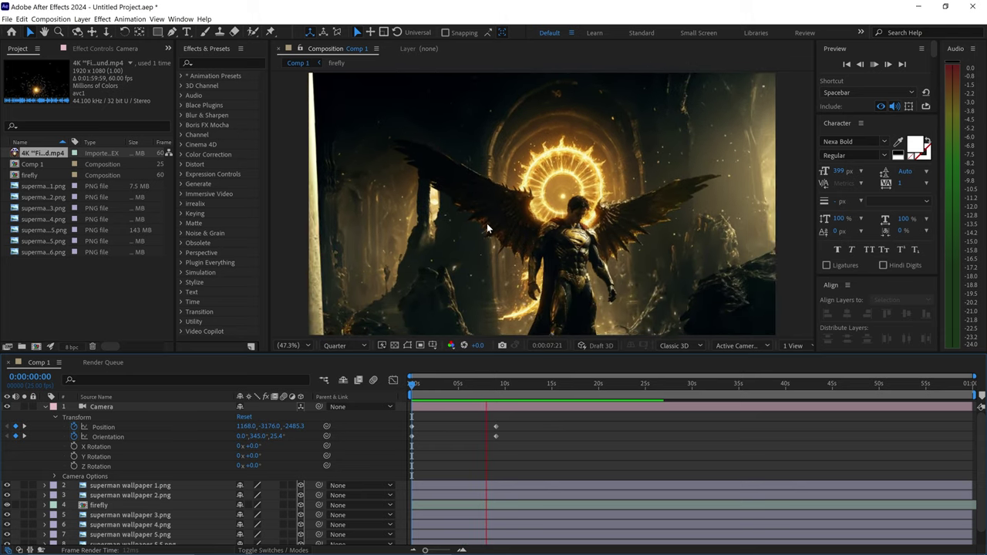
key("space")
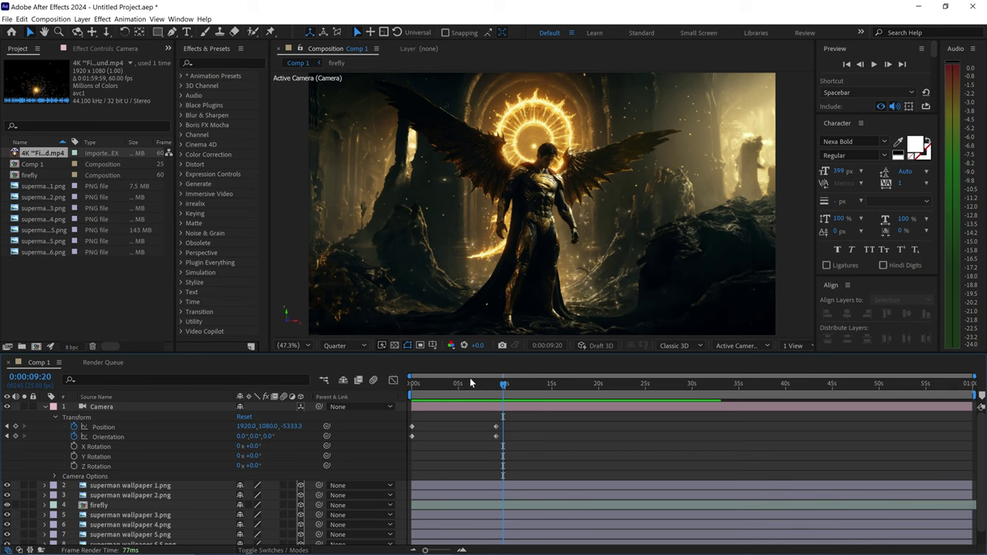
left_click_drag(468, 388, 390, 372)
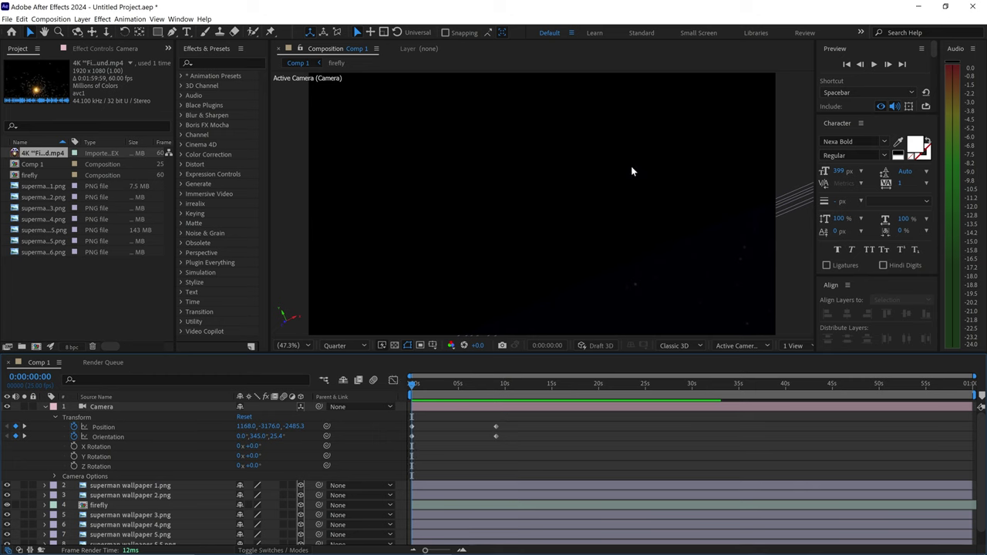
left_click(394, 346)
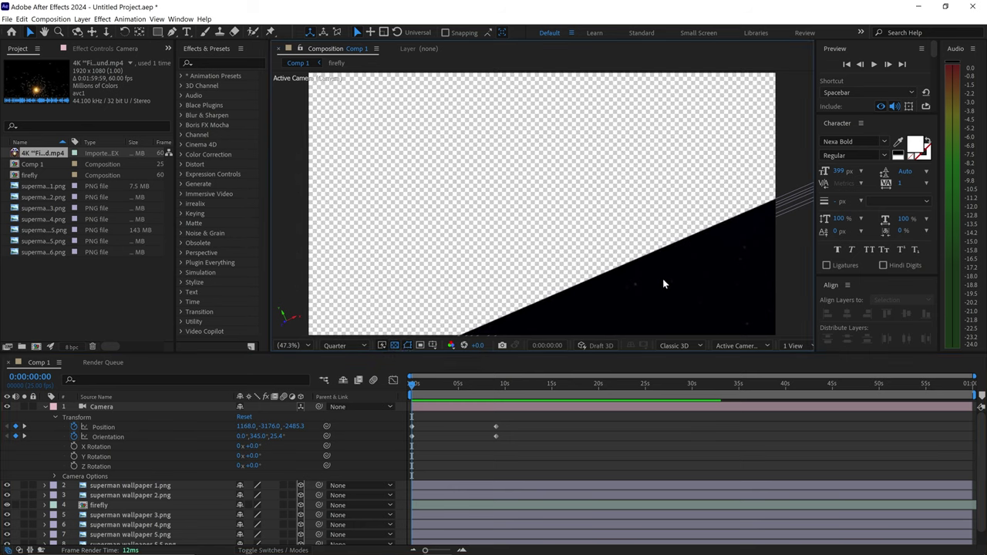
left_click(393, 345)
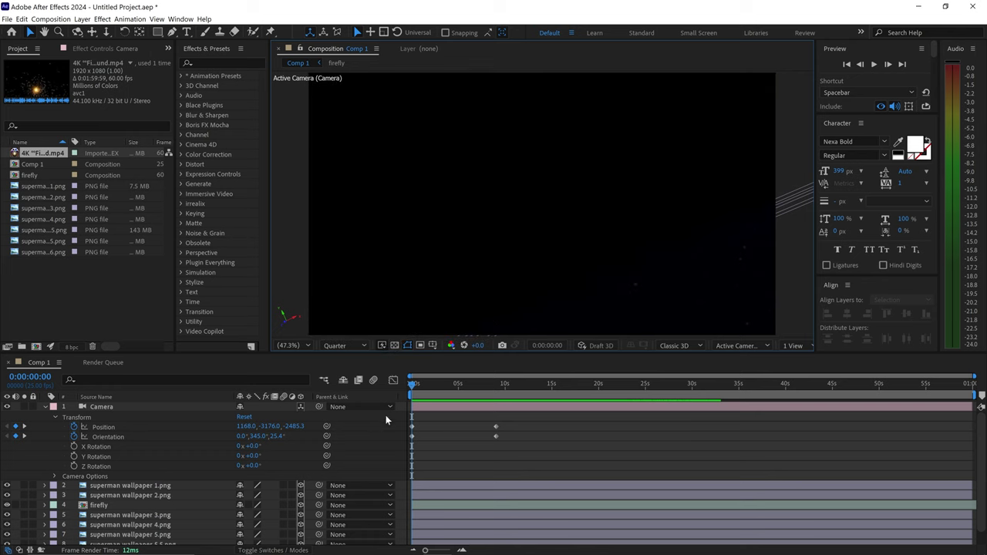
Step: Create a 3840 × 2160 px solid with its color sampled from the dark area of the composition image
right_click(386, 420)
mouse_move(401, 421)
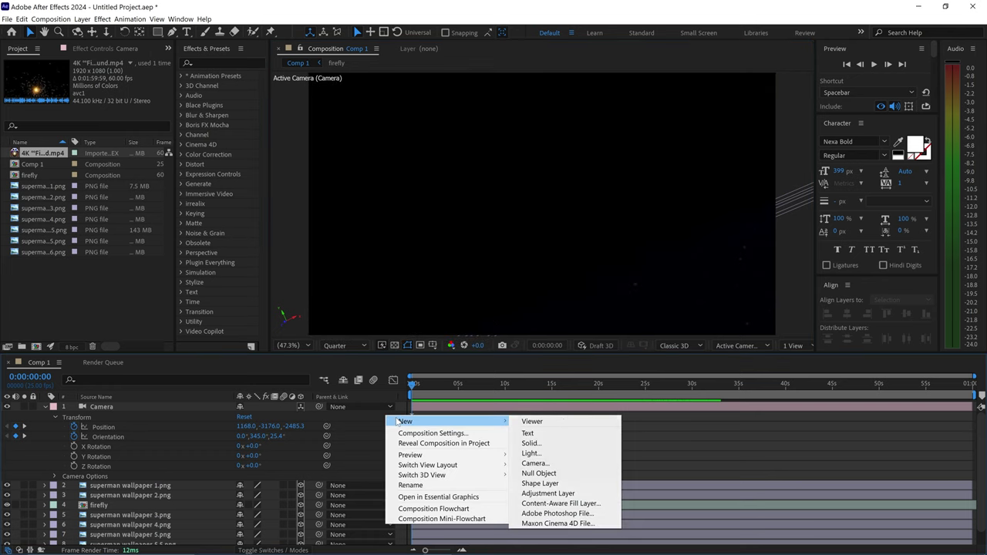
left_click(538, 445)
left_click(224, 349)
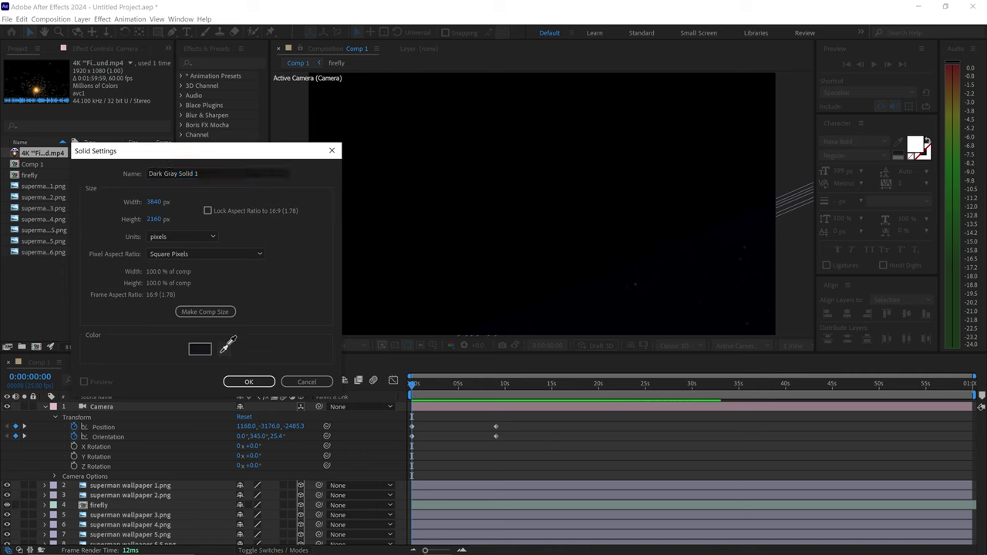
left_click(678, 270)
left_click(248, 382)
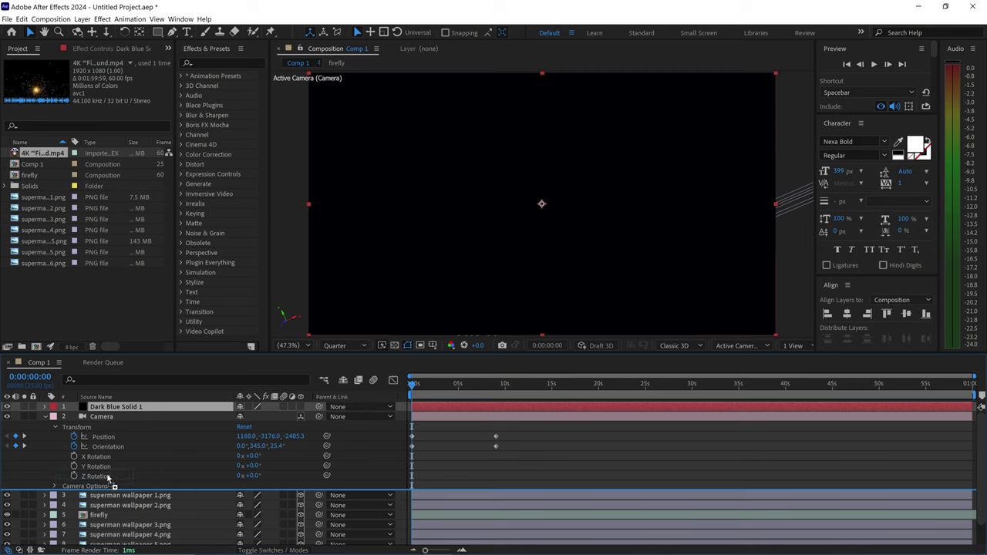
Step: Place the new dark solid at the bottom of the layer stack, below superman wallpaper 6.png
scroll(101, 545, "down", 2)
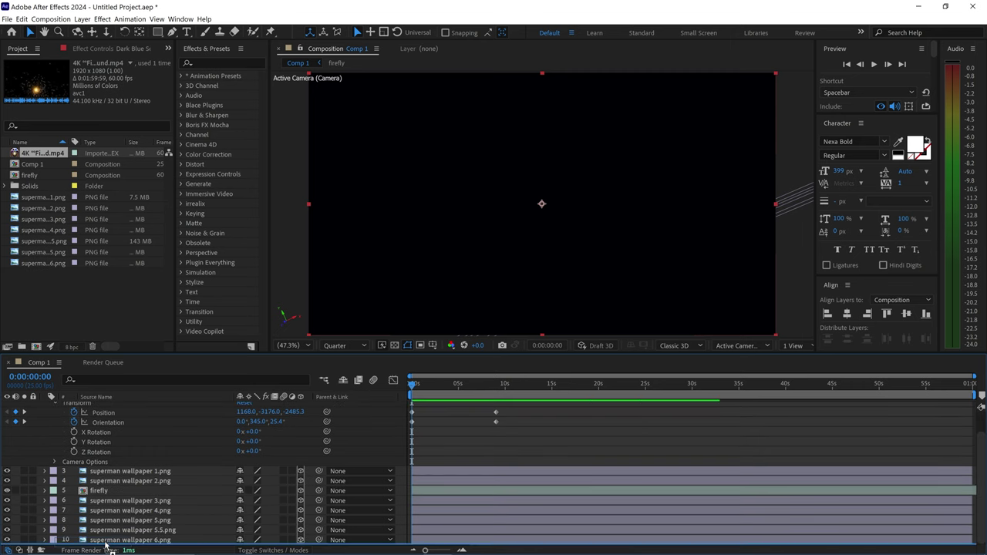
key("ctrl+shift+bracketleft")
left_click(516, 437)
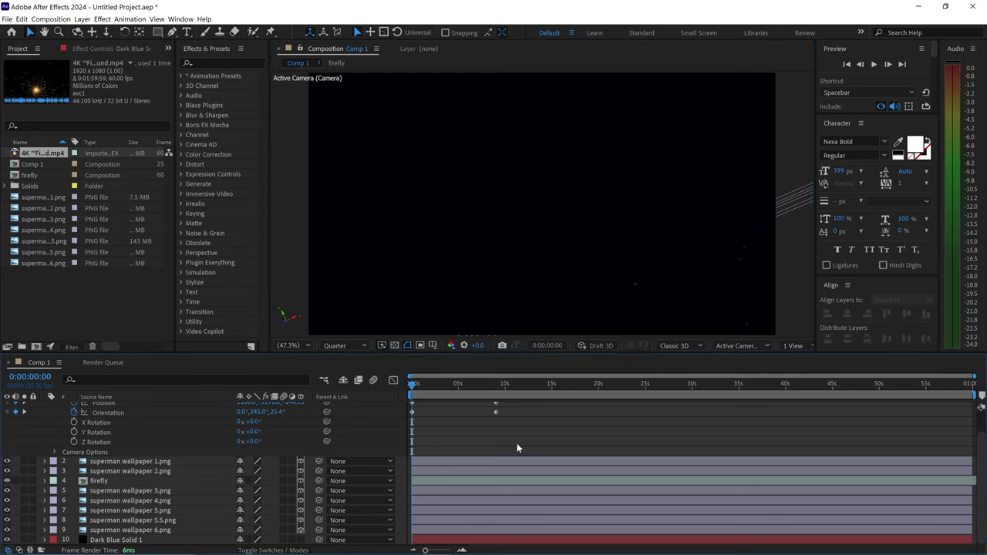
Step: Create a second 3840 × 2160 px solid in black, named Black Solid 1, above the Camera layer
scroll(432, 424, "up", 2)
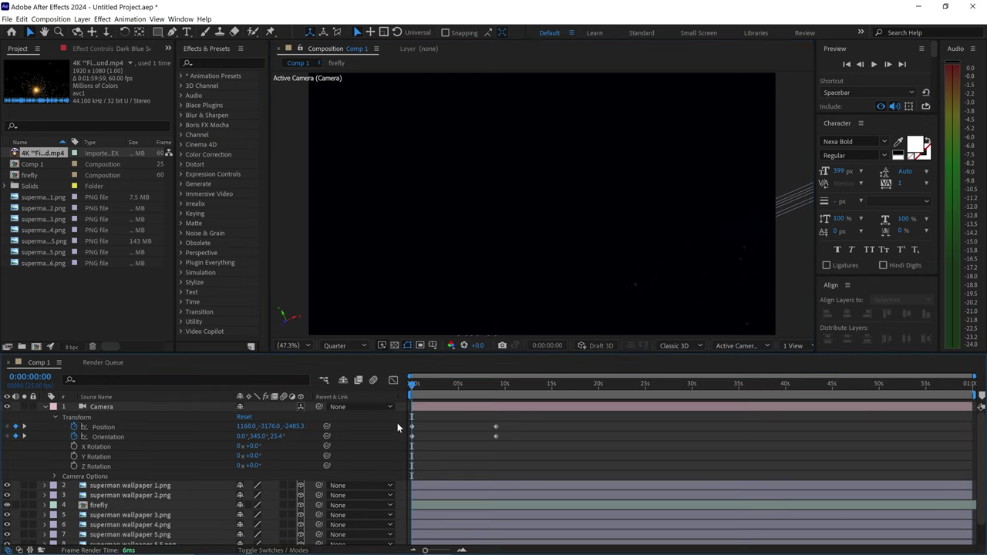
right_click(383, 418)
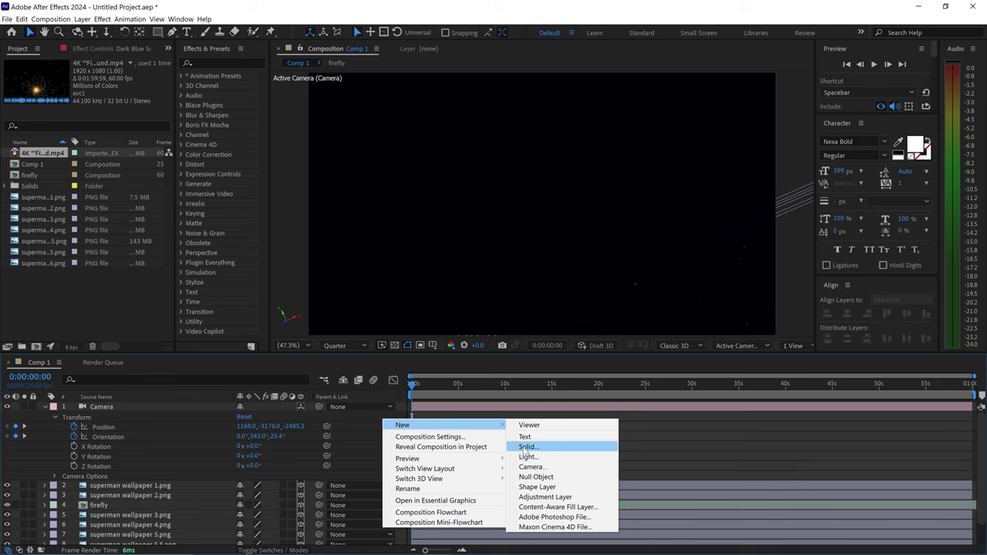
left_click(527, 447)
left_click(200, 349)
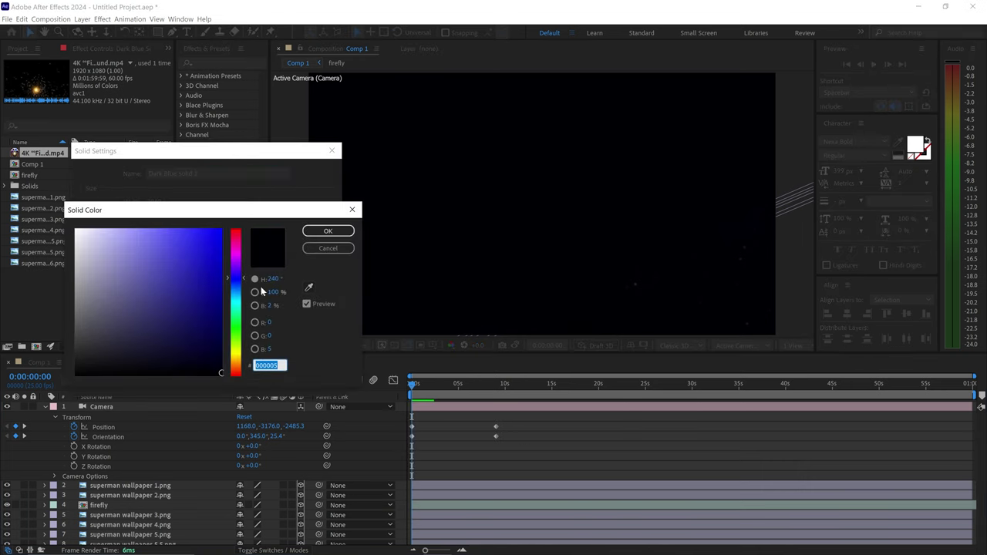
left_click(316, 232)
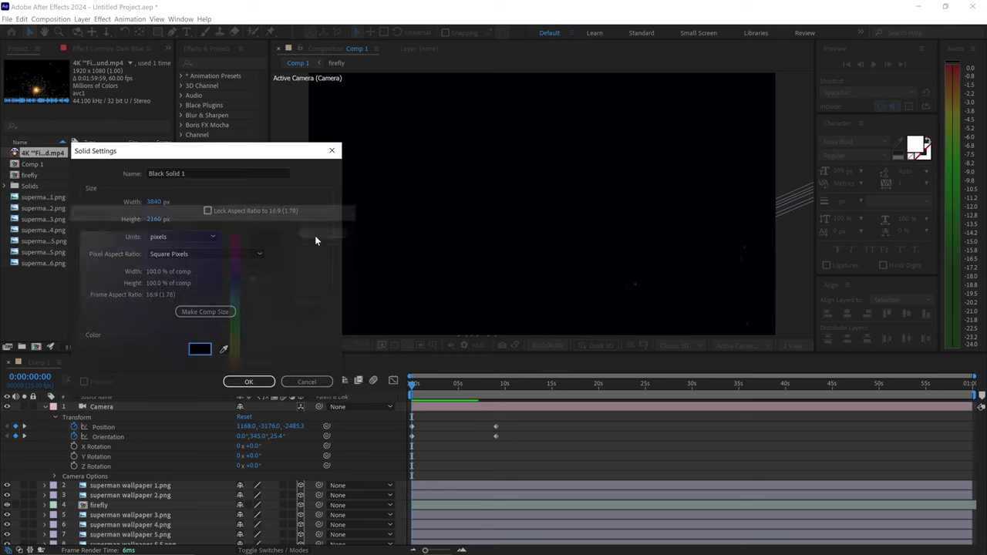
left_click(239, 379)
Step: Keyframe Black Solid 1's Opacity from 100% at 0 seconds to 0% at 0:00:02:07 for a fade-in from black
key("t")
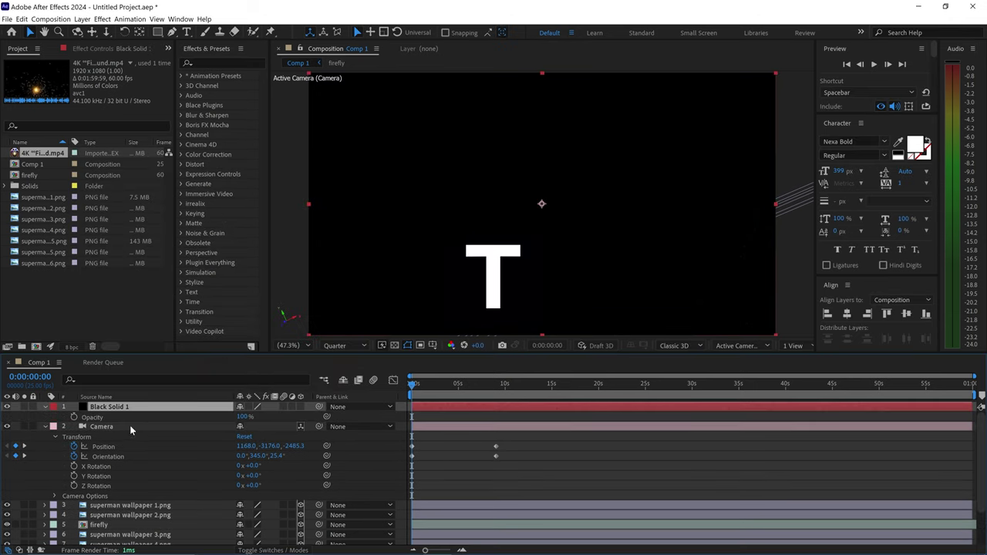
left_click(72, 417)
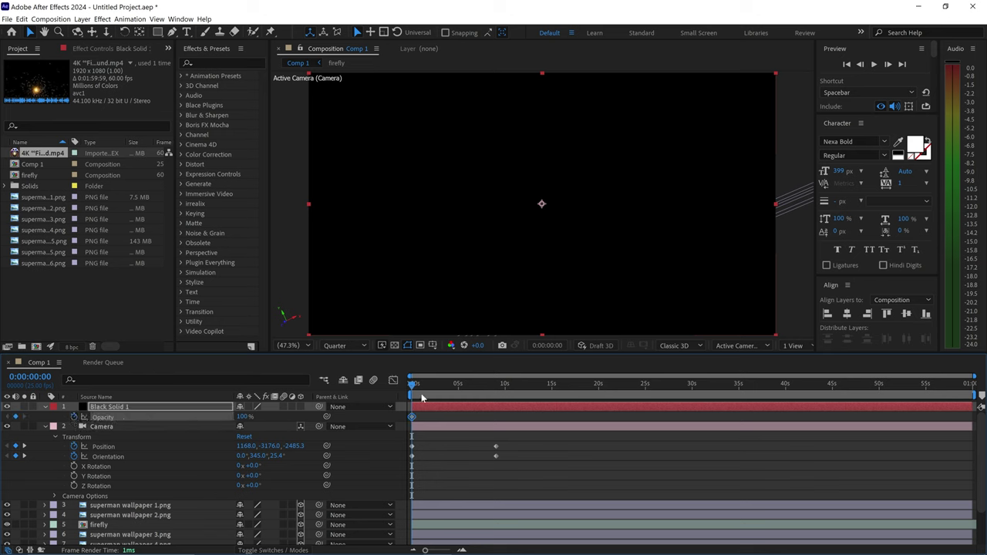
left_click(430, 391)
left_click(245, 417)
type("2")
left_click(367, 414)
left_click(432, 386)
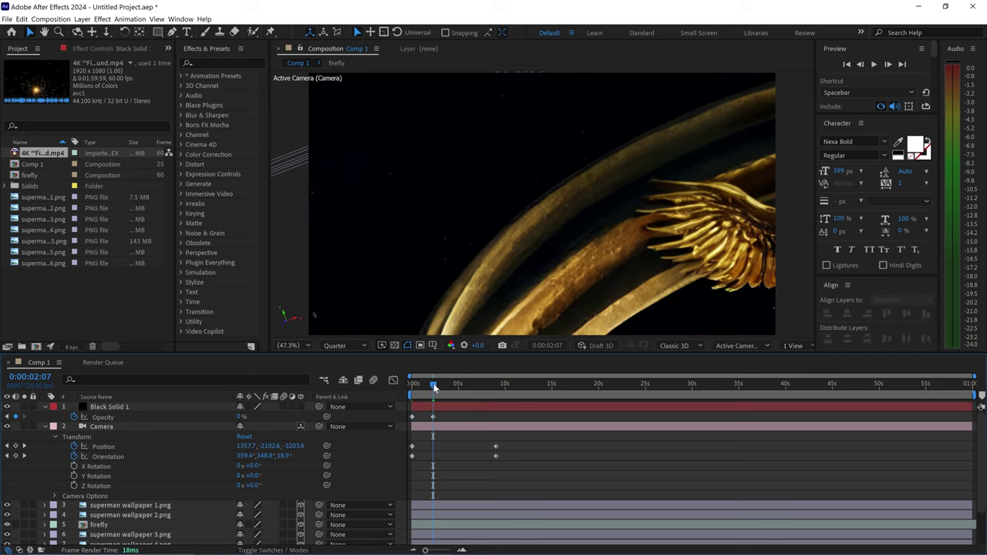
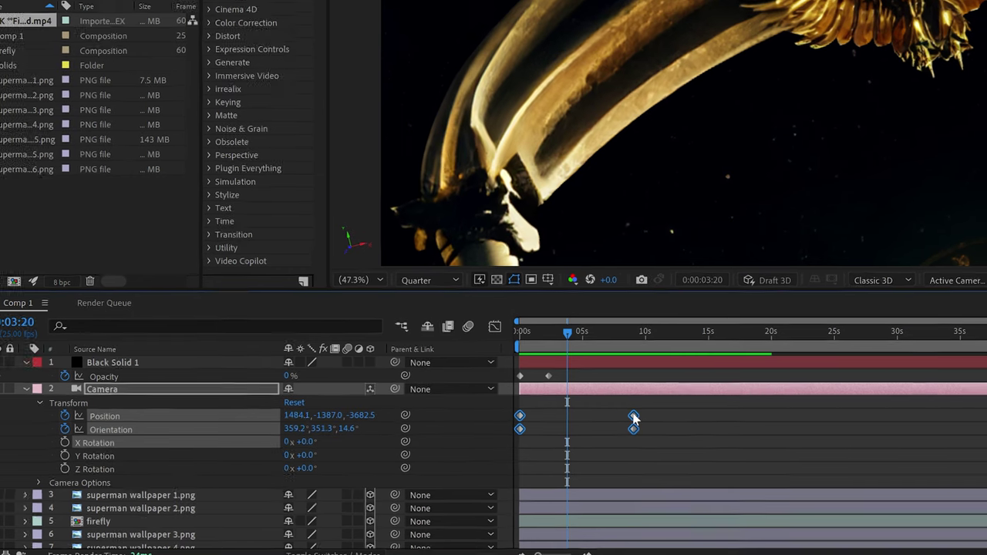
Step: Apply Easy Ease to the Camera's Position and Orientation keyframes and inspect their curves in the graph editor
right_click(644, 414)
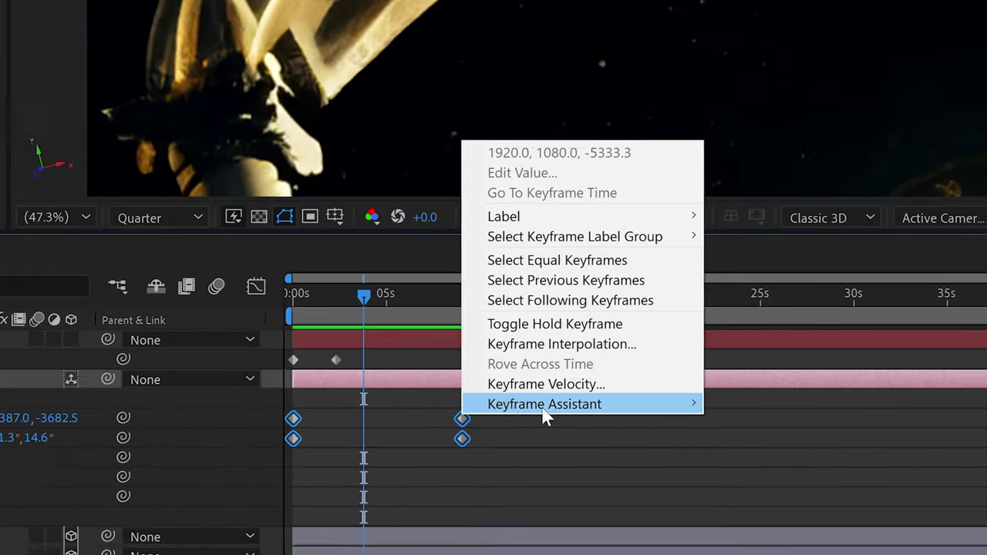
mouse_move(545, 413)
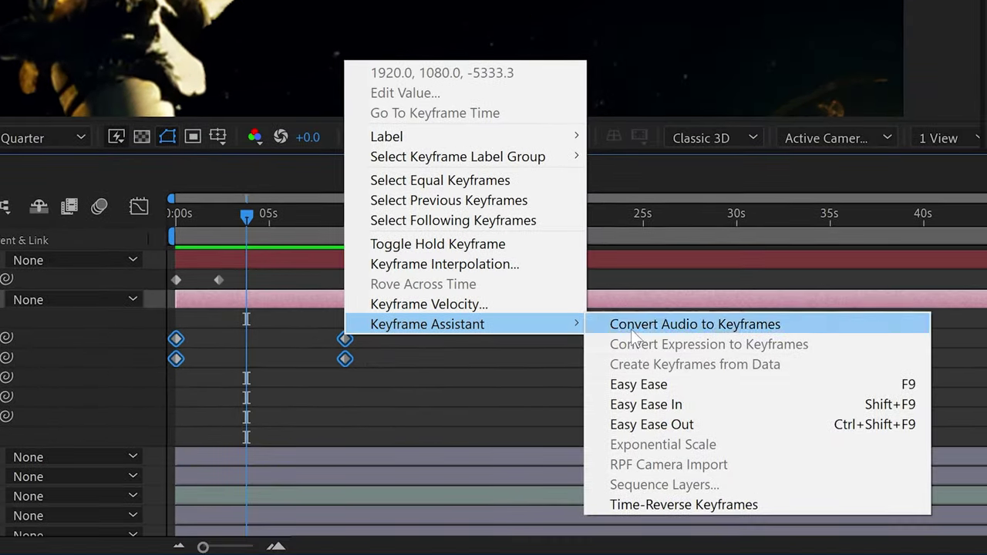
left_click(654, 384)
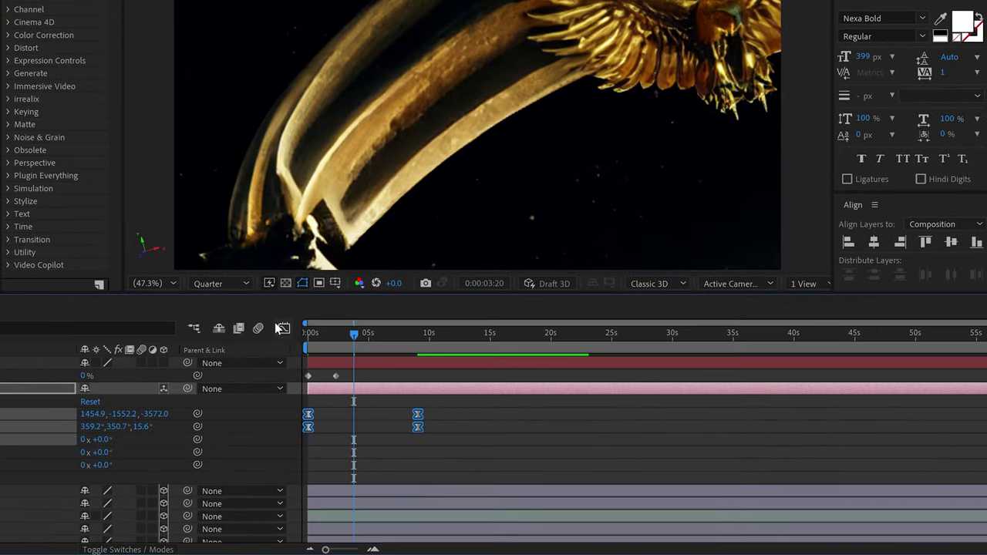
left_click(284, 329)
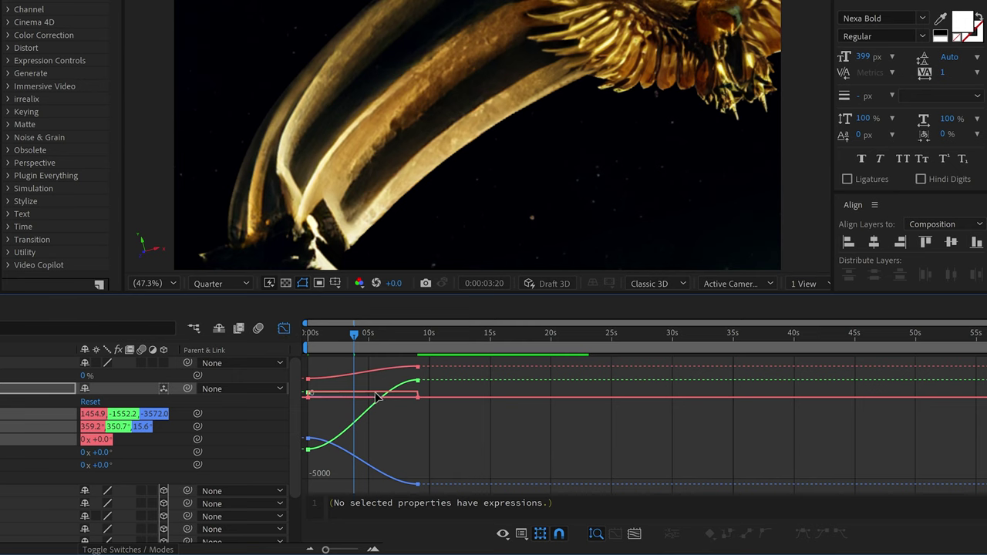
left_click_drag(353, 337, 305, 337)
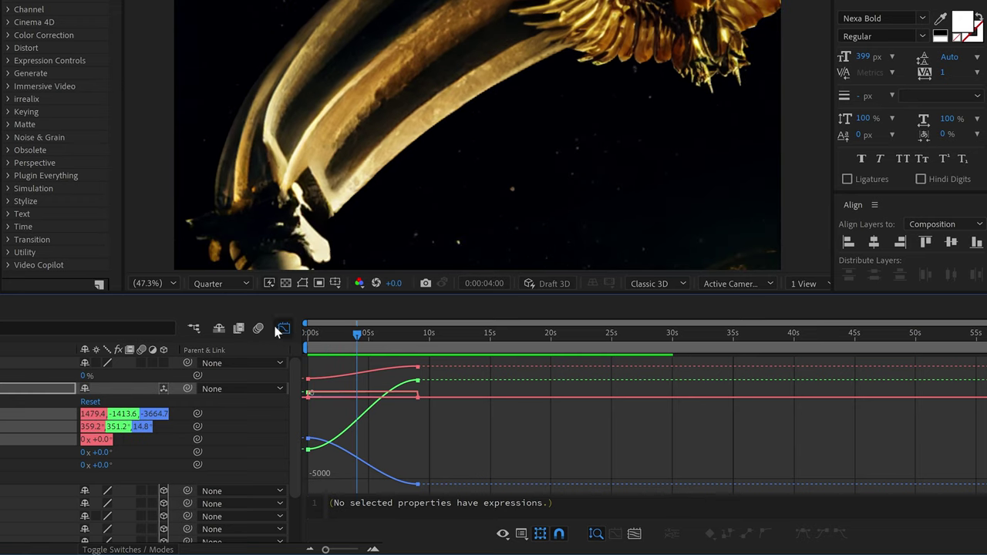
Step: Turn the Camera's Position and Orientation keyframes back to linear and compare their straight curves in the graph editor
left_click(283, 328)
left_click_drag(472, 450, 309, 419)
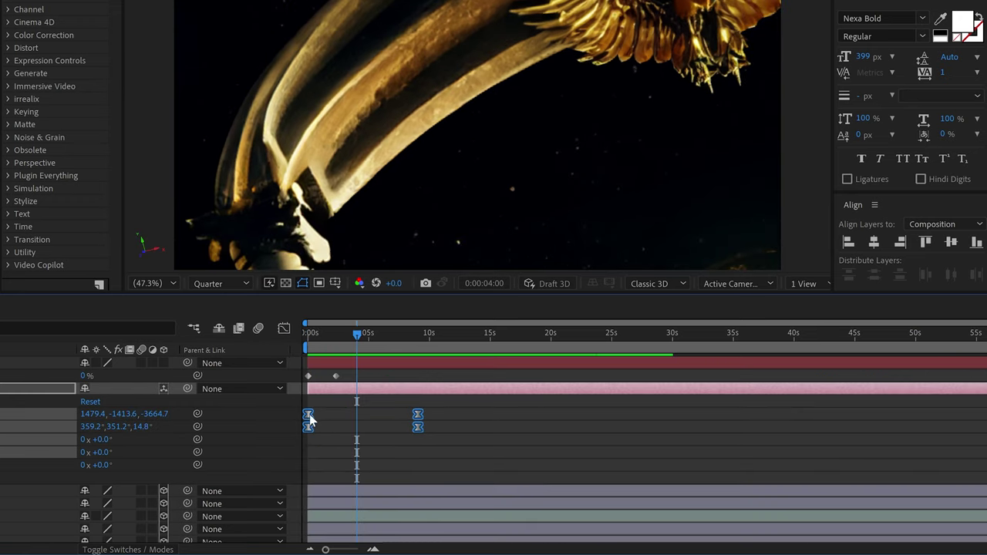
left_click(284, 329)
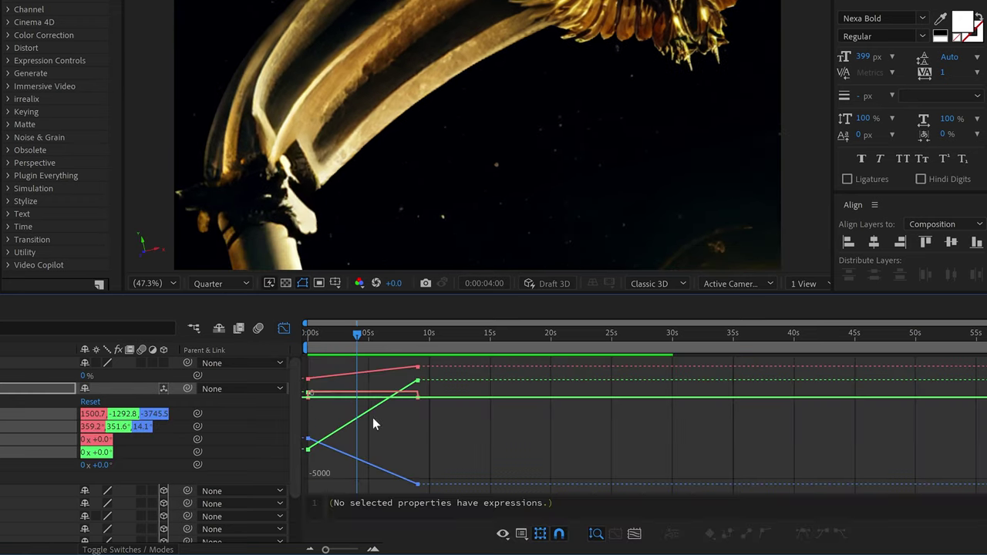
left_click(284, 328)
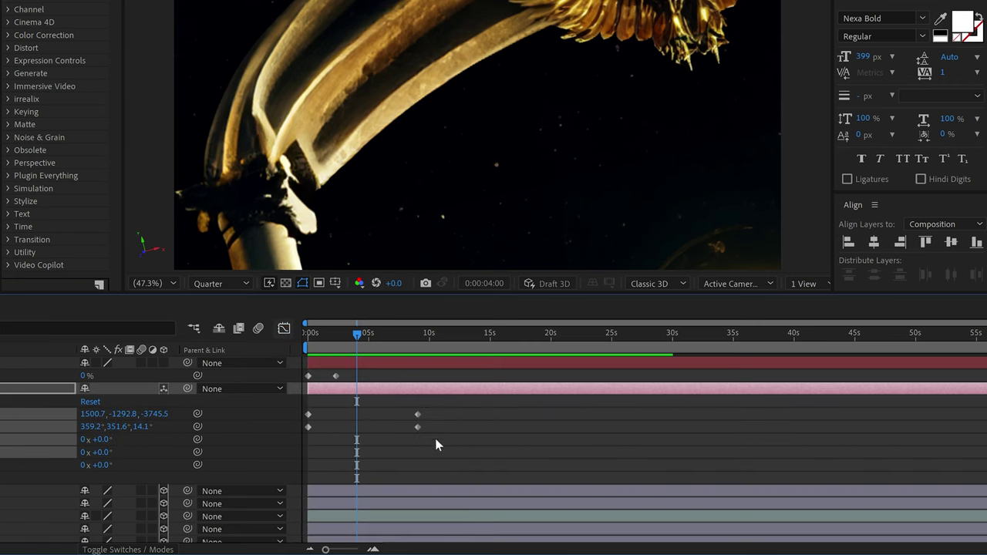
Step: Reapply Easy Ease to all Camera Position and Orientation keyframes and check the smoothed curves from the start of the timeline
left_click_drag(435, 438, 299, 407)
right_click(308, 414)
mouse_move(371, 404)
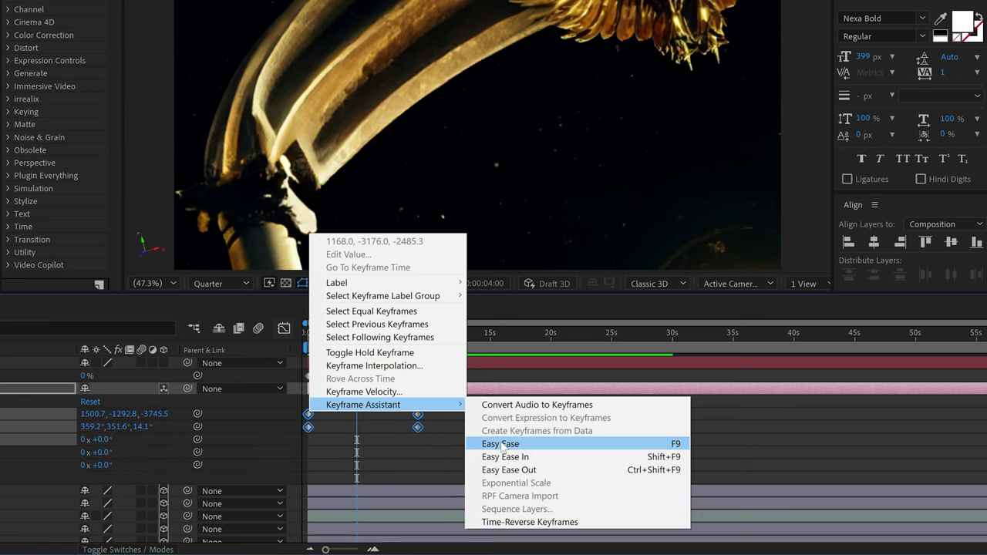
left_click(493, 441)
left_click(283, 329)
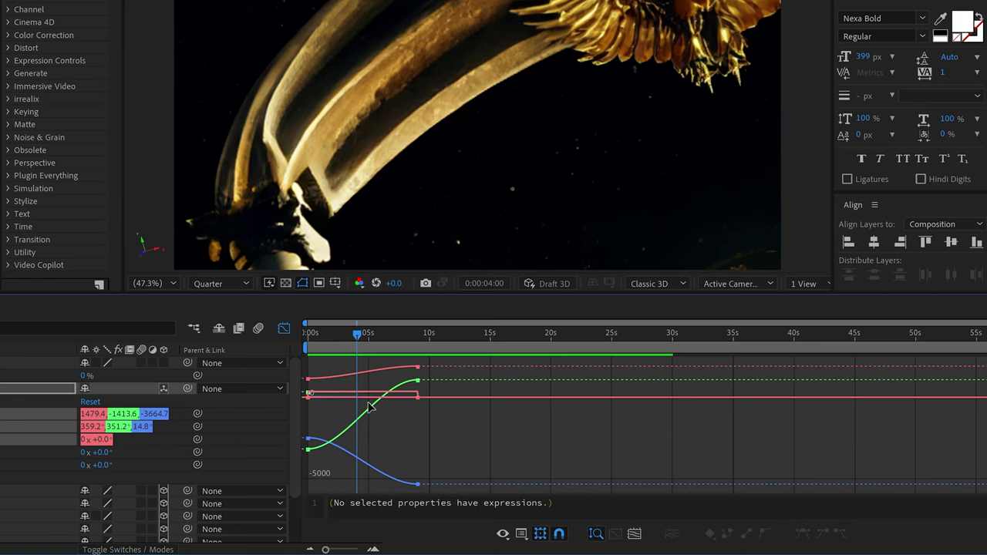
left_click_drag(355, 334, 313, 337)
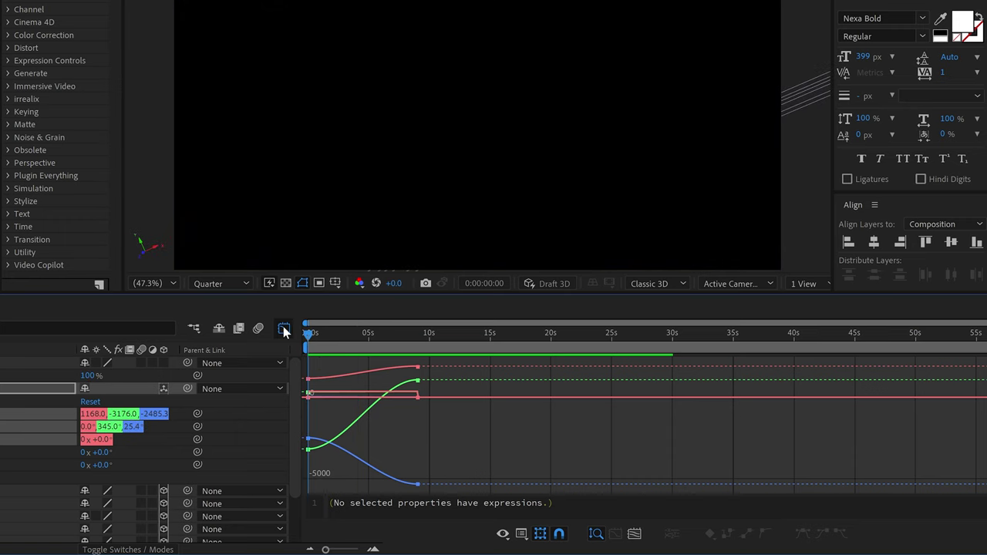
Step: Move the Camera's ending Position and Orientation keyframes to about 13 seconds and check the Position curves in the graph editor
left_click(283, 327)
left_click_drag(487, 452, 476, 416)
left_click(479, 435)
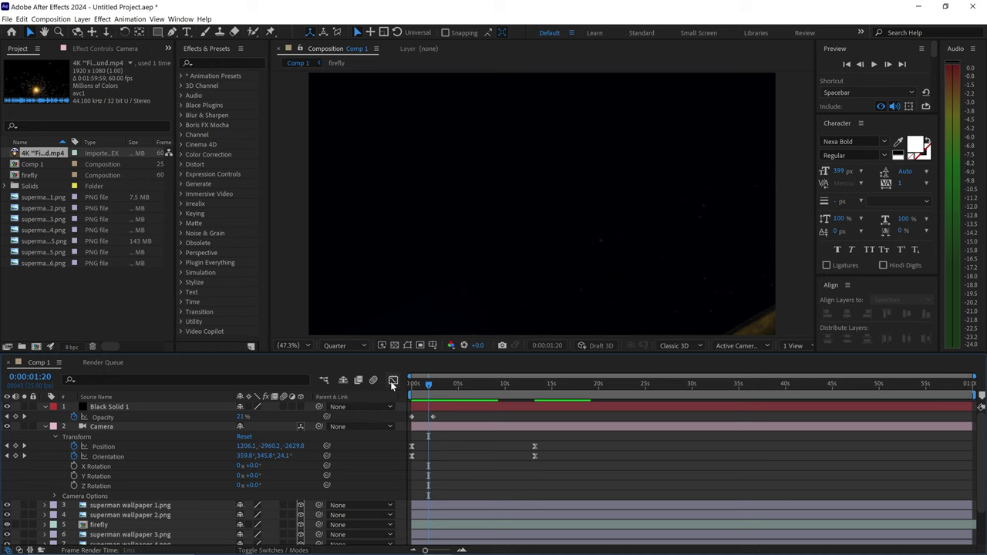
left_click(283, 328)
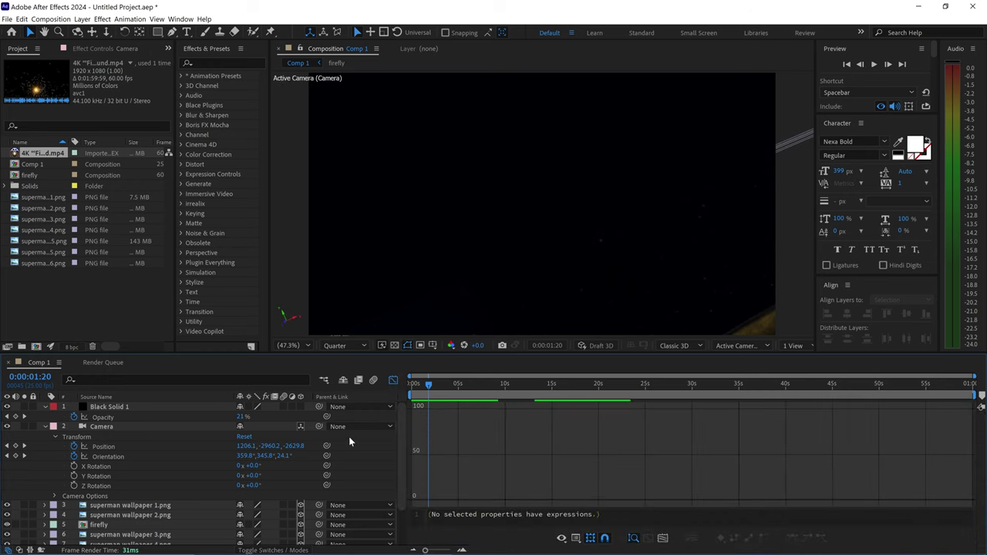
left_click(119, 446)
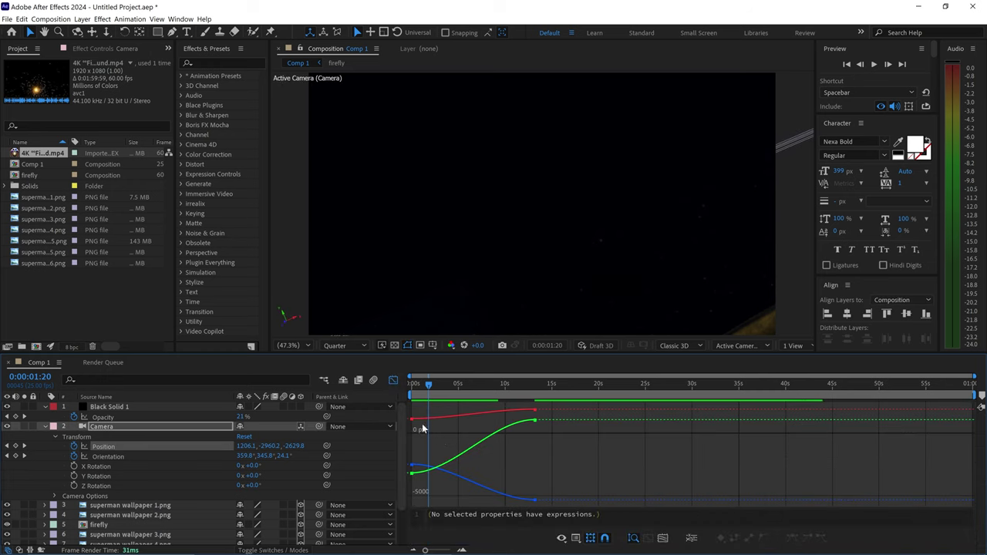
left_click(393, 379)
Step: In a four-view layout at 0:00:06:11, bend the Camera's motion path into a curve using its handles in the Right view
left_click(481, 383)
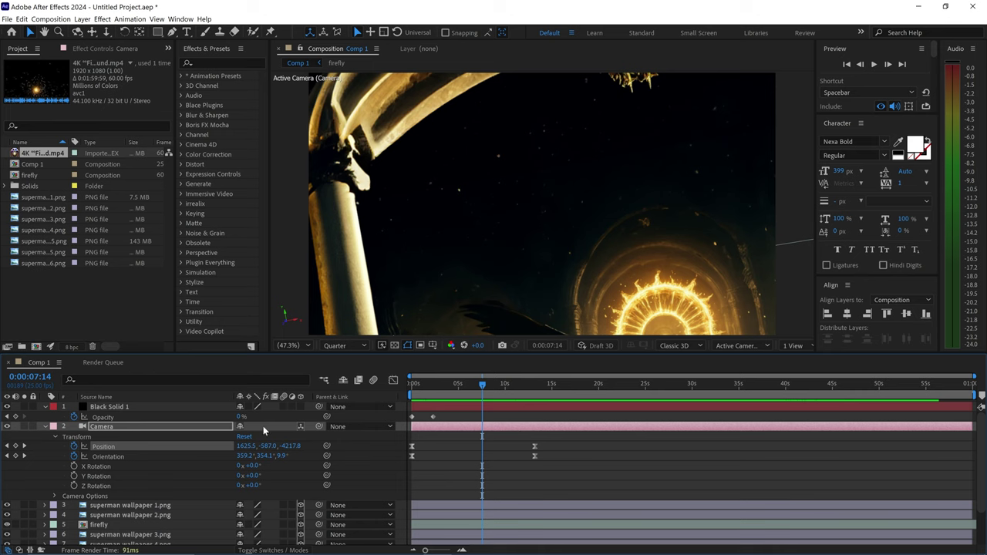
left_click(794, 345)
left_click(790, 376)
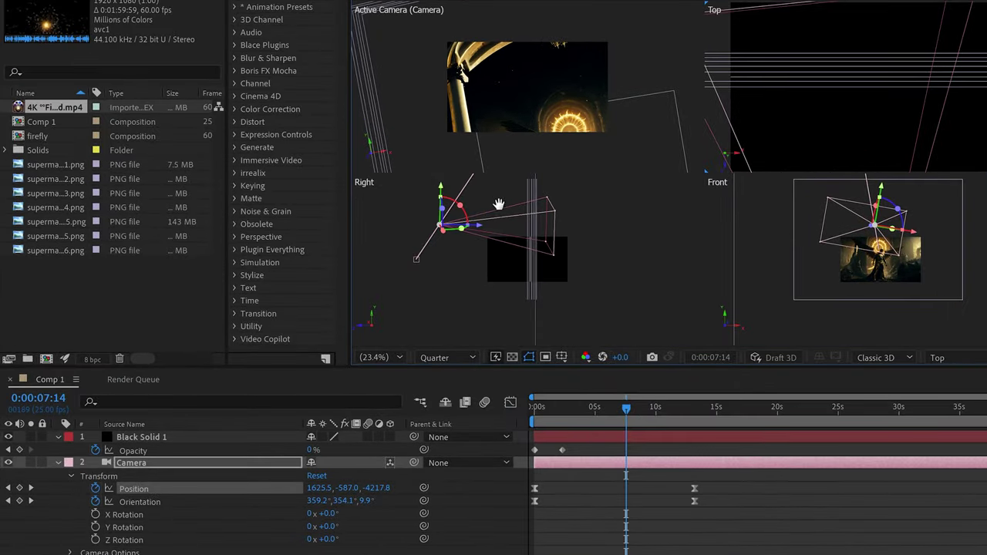
left_click_drag(499, 203, 514, 257)
left_click(601, 408)
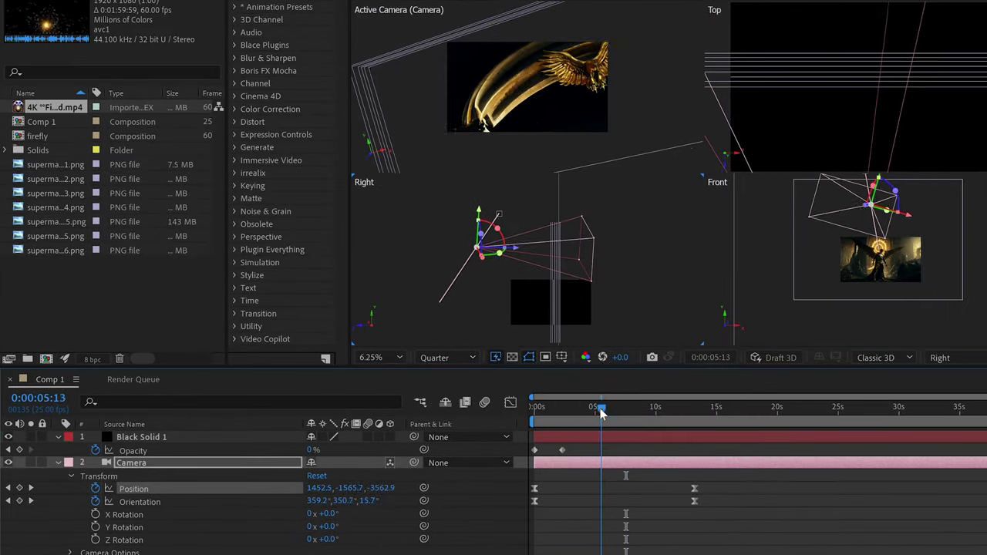
left_click_drag(604, 414, 614, 411)
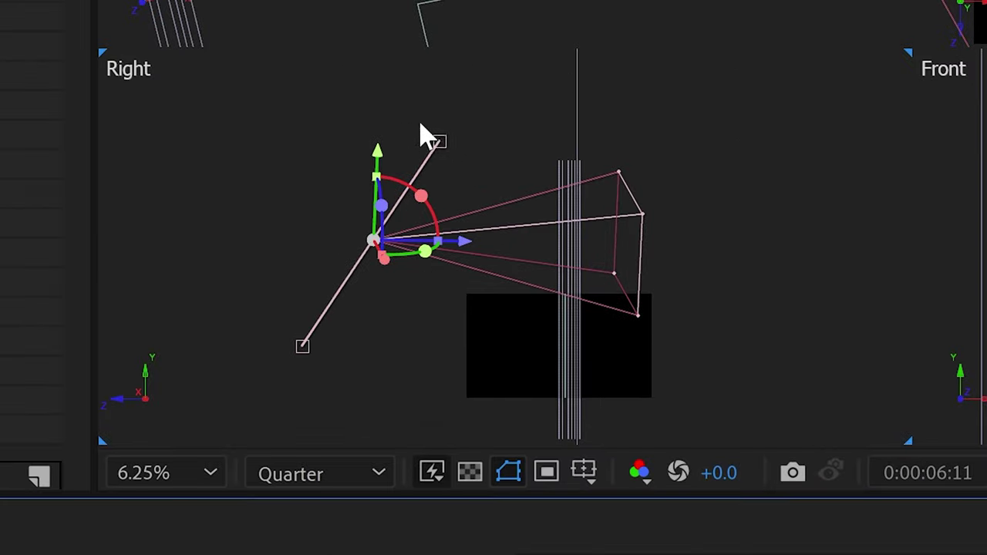
left_click_drag(420, 184, 321, 207)
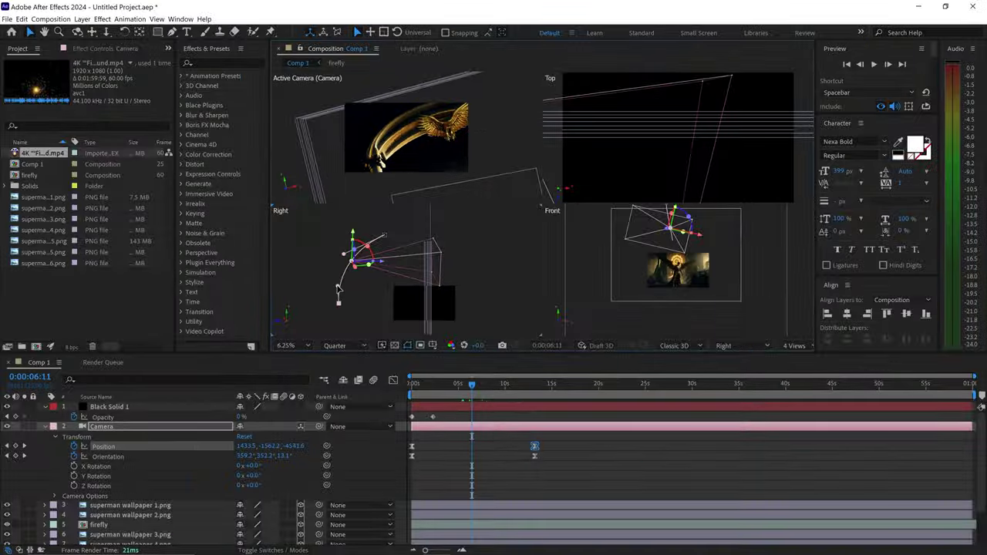
left_click_drag(338, 288, 345, 253)
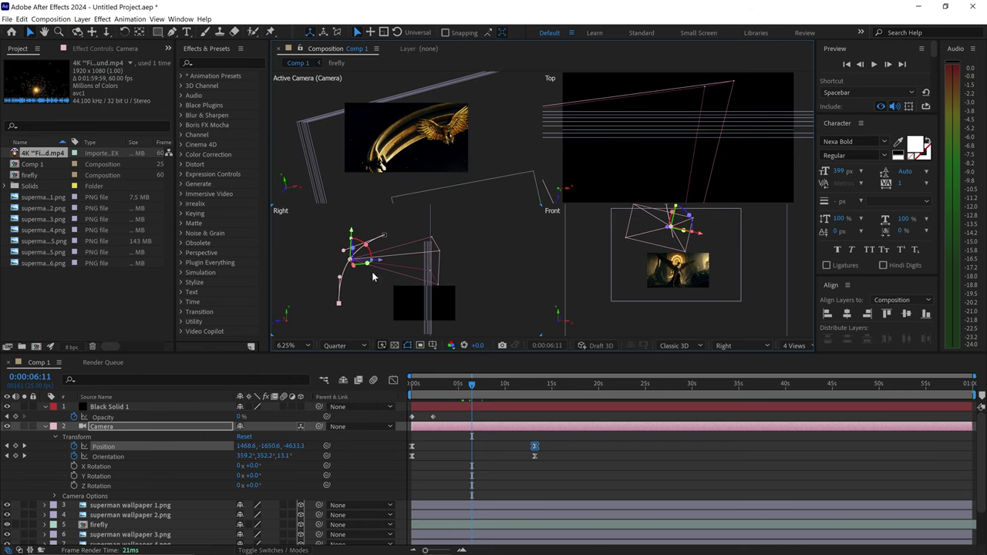
Step: Return to a single view and preview the curved camera move from the beginning
left_click(790, 345)
left_click(805, 371)
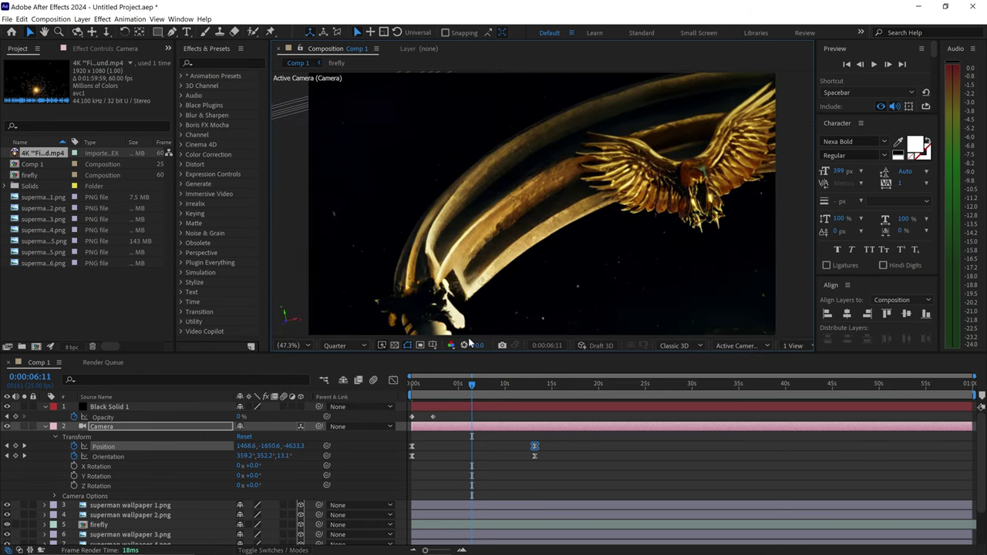
left_click_drag(445, 391, 389, 386)
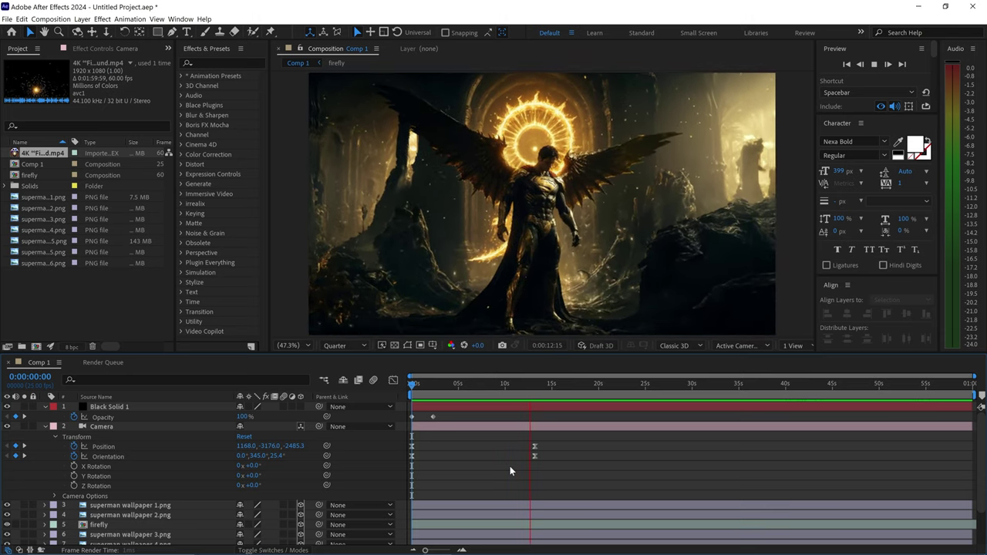
key("space")
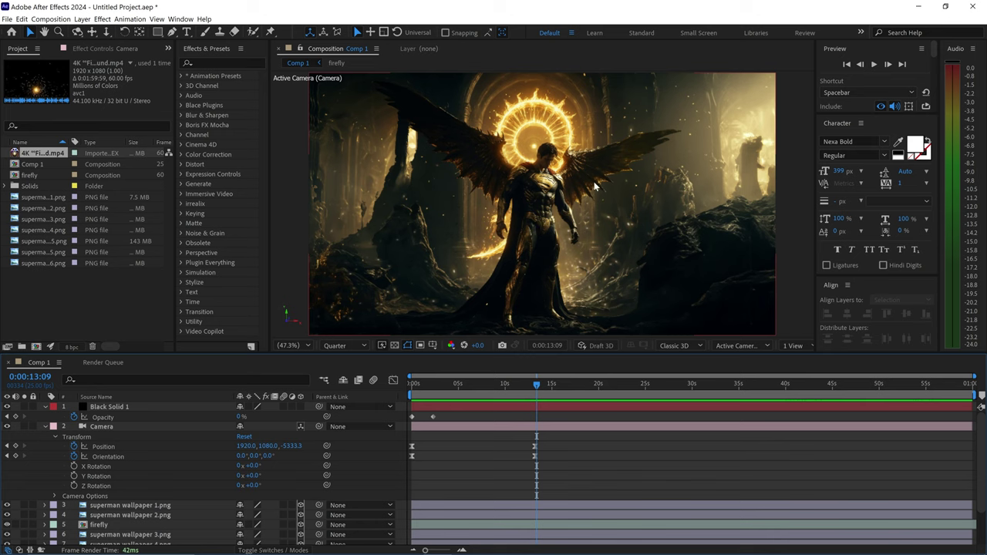
Step: Keyframe the Camera at 0:00:25:09 in four views, moving it closer to Position Z -4133.3 and tilting its X orientation to 4.1°
left_click(649, 386)
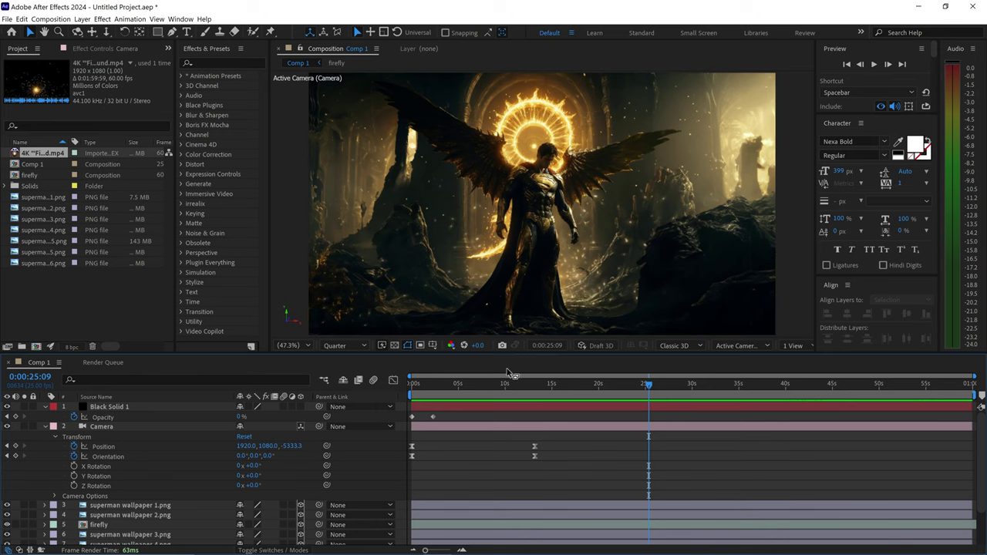
left_click_drag(764, 353, 764, 350)
left_click(797, 345)
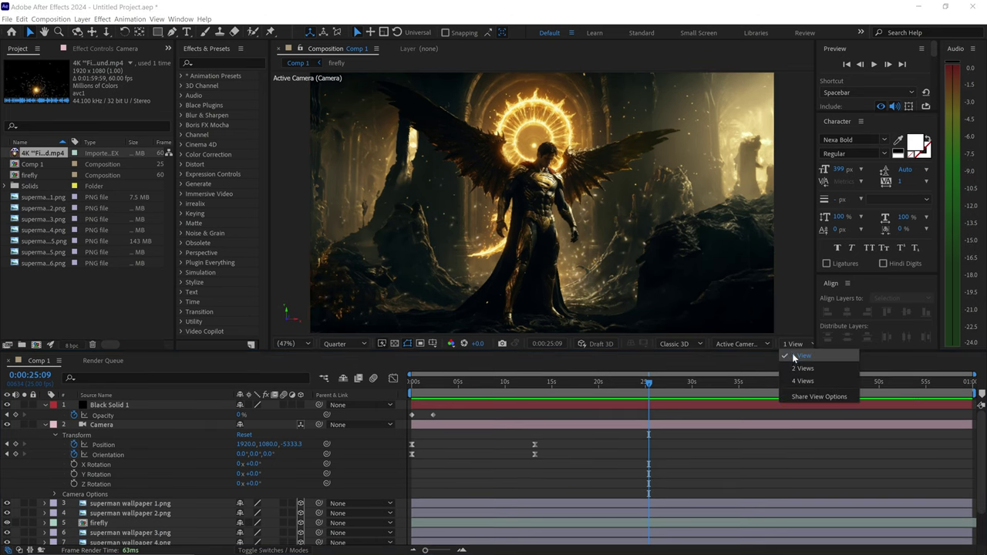
left_click(800, 380)
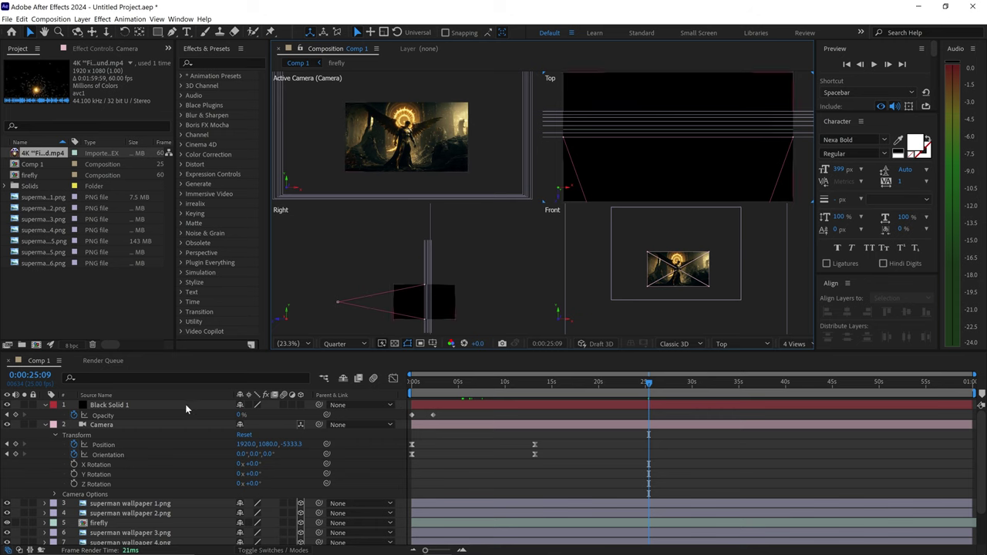
left_click(135, 425)
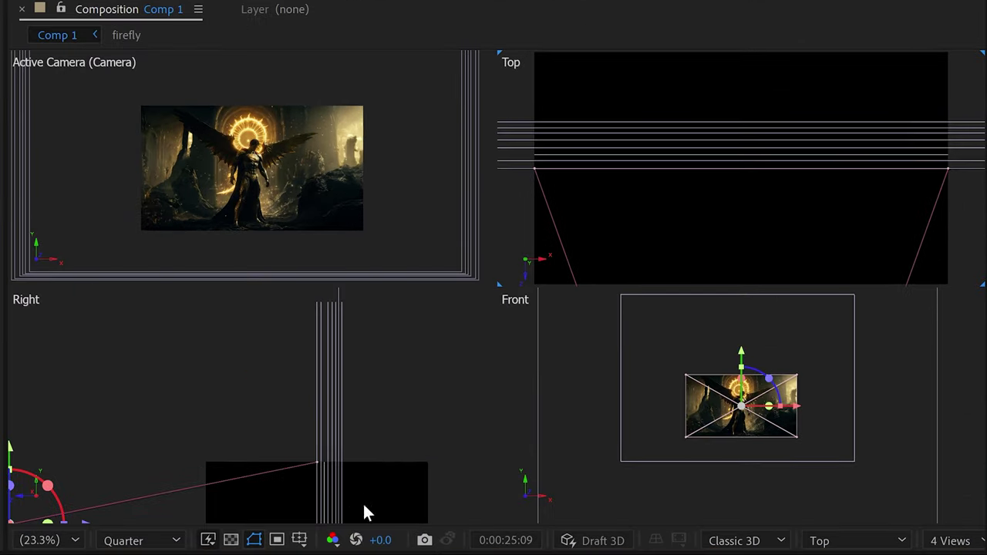
left_click_drag(366, 512, 408, 409)
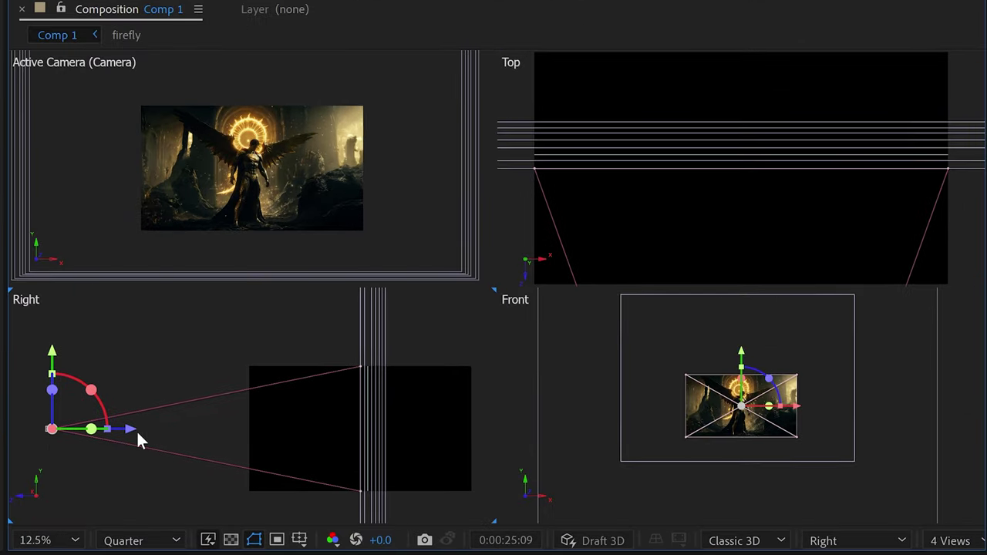
left_click_drag(135, 436, 173, 404)
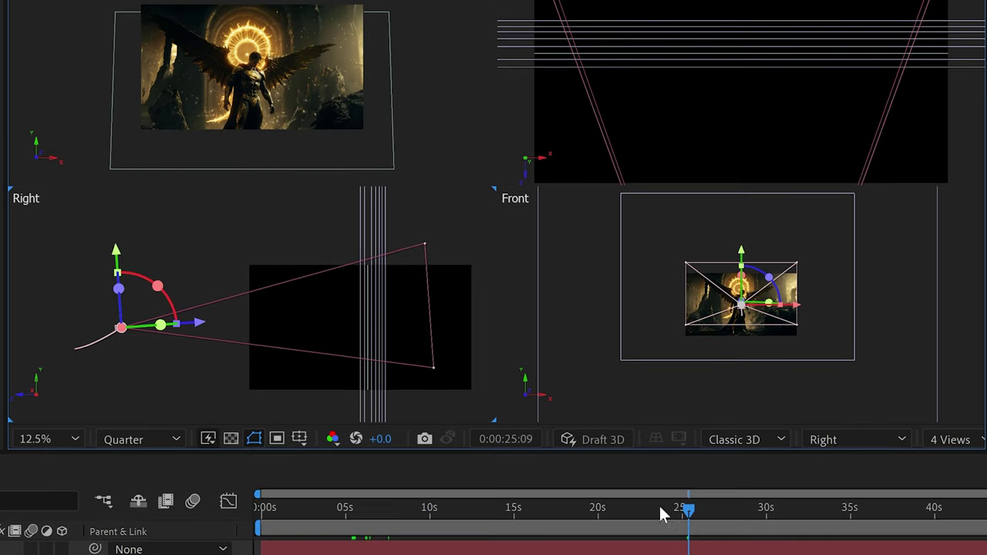
Step: Preview the second camera move in a single view, through to 0:00:24:20
left_click_drag(691, 515, 481, 517)
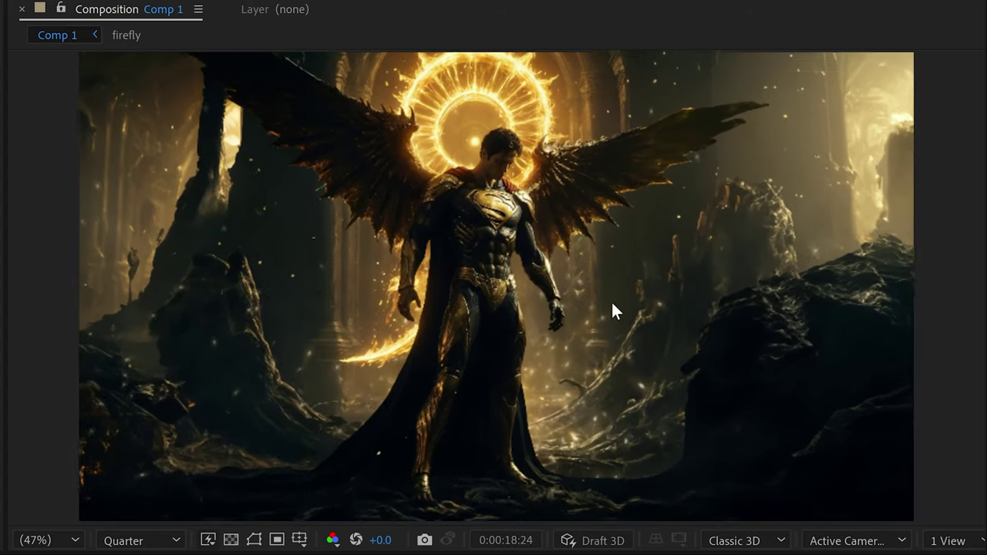
key("space")
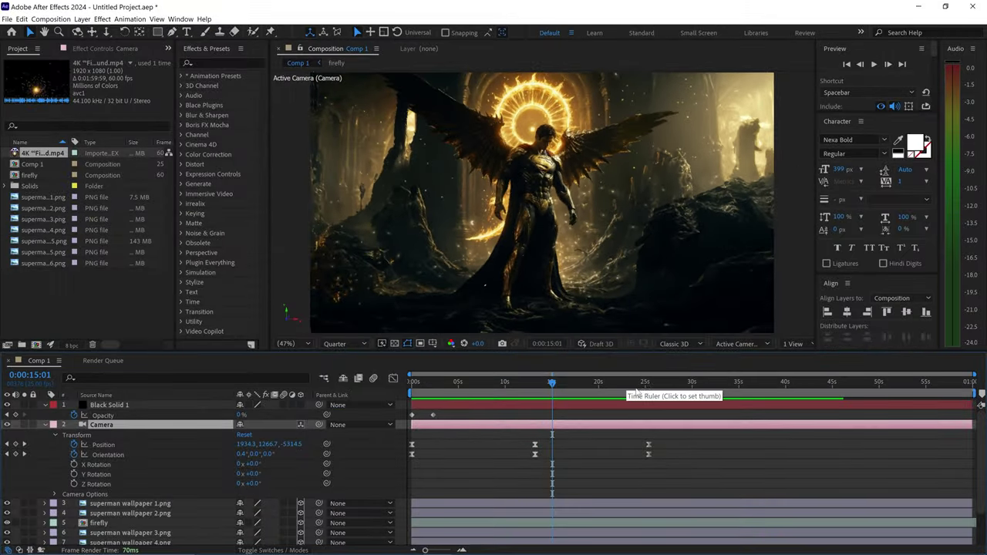
left_click(644, 386)
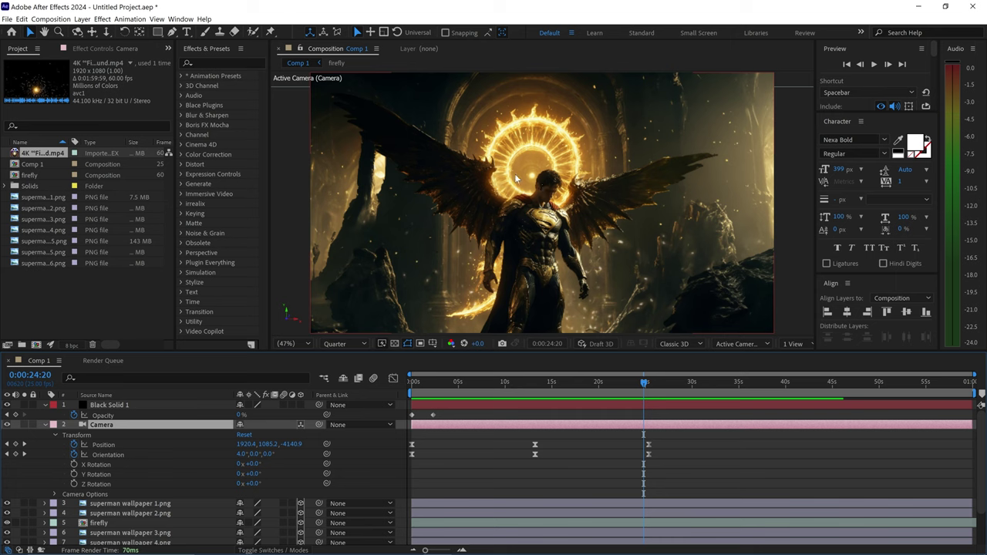
Step: Keyframe the Camera at 0:00:33:19 in four views, flying it through the halo to Position 1856.0, 593.7, 140.3 with X orientation 5.0°
left_click(728, 386)
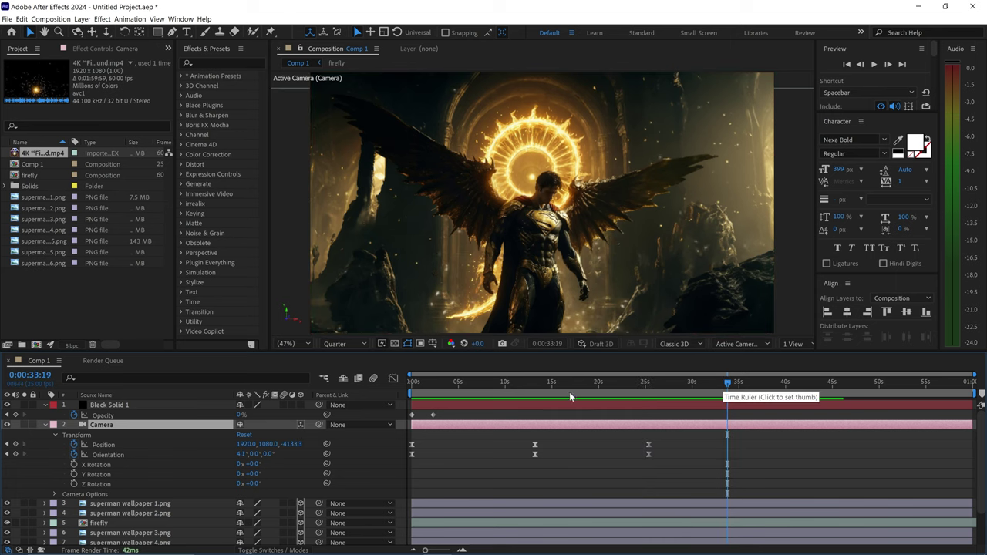
left_click(793, 344)
left_click(798, 388)
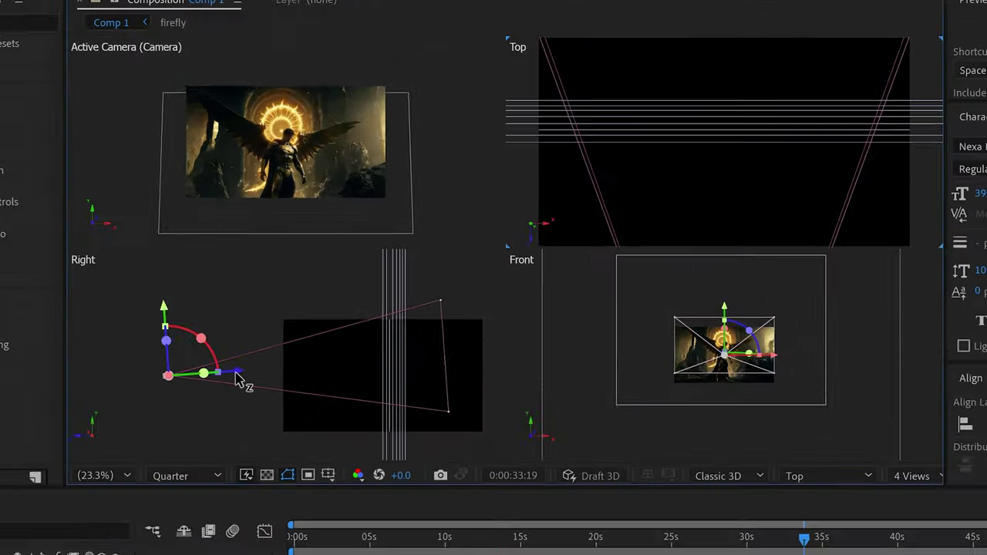
left_click_drag(377, 279, 400, 280)
left_click_drag(239, 404, 410, 406)
left_click_drag(326, 324, 330, 306)
left_click_drag(378, 375, 439, 374)
left_click_drag(846, 148, 841, 149)
left_click_drag(437, 370, 447, 376)
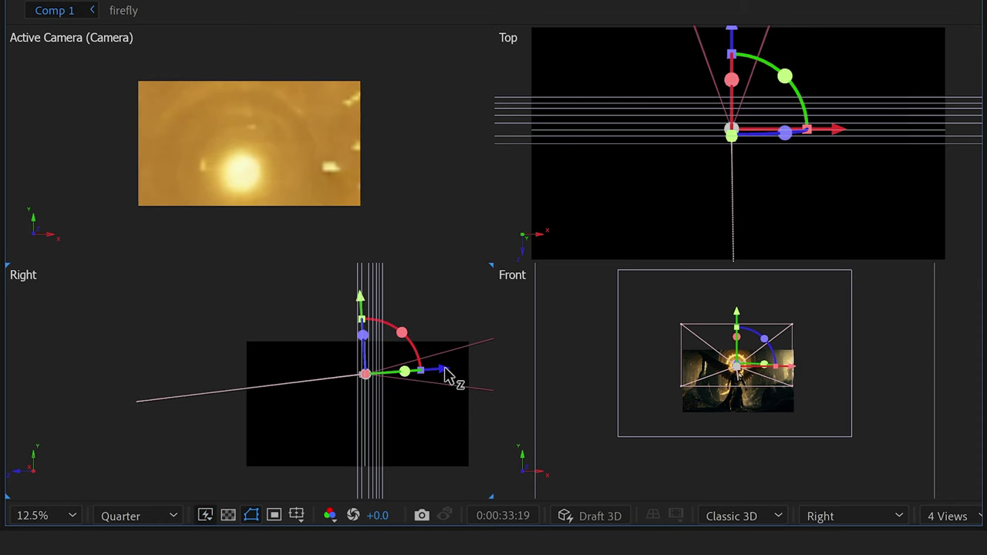
mouse_move(363, 315)
left_mouse_down()
mouse_move(373, 320)
mouse_move(363, 300)
left_mouse_up()
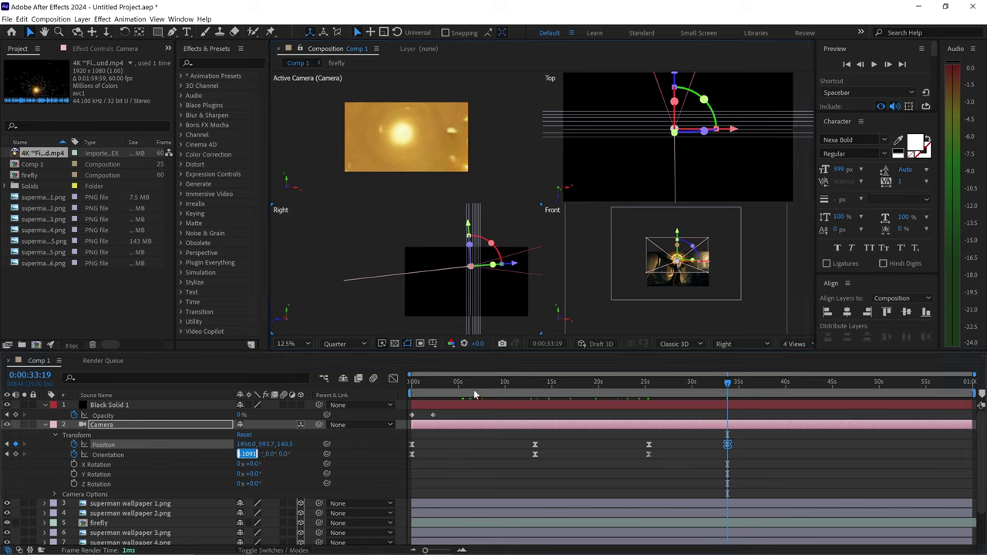
left_click(356, 448)
Step: Shift the Opacity keyframes of superman wallpaper 5.5.png earlier, so its fade-in runs from about 31 to 35 seconds, and check the timing
scroll(503, 468, "down", 2)
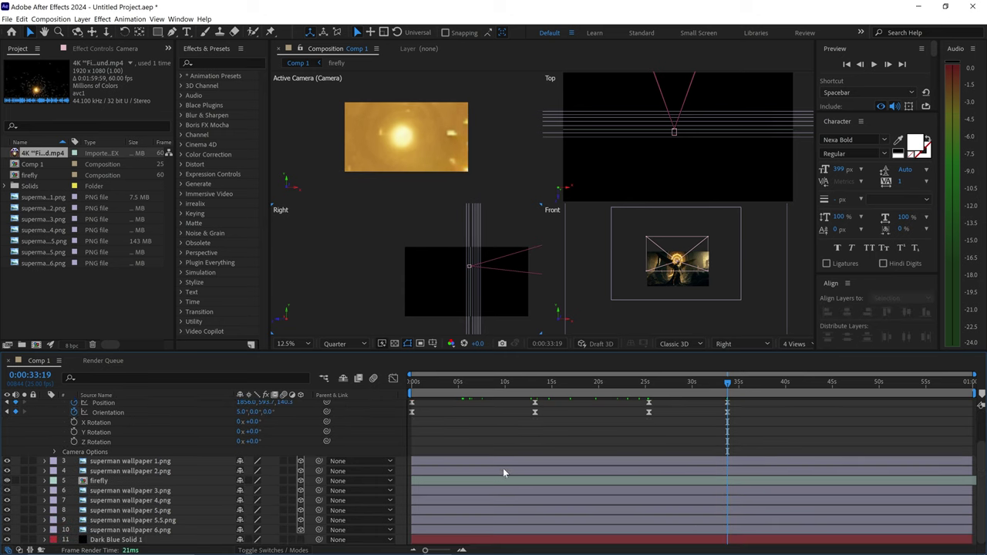
left_click(148, 521)
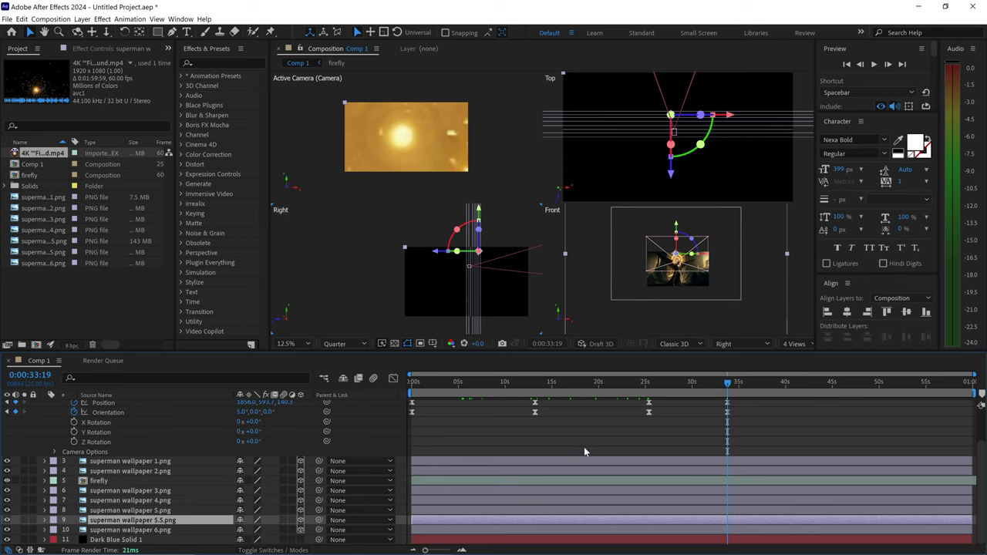
key("t")
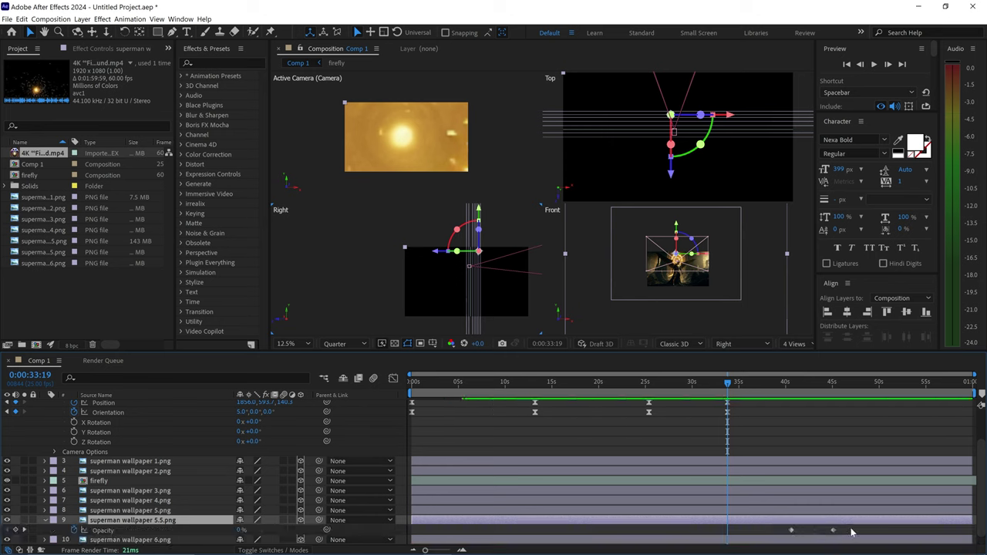
left_click_drag(854, 529, 700, 531)
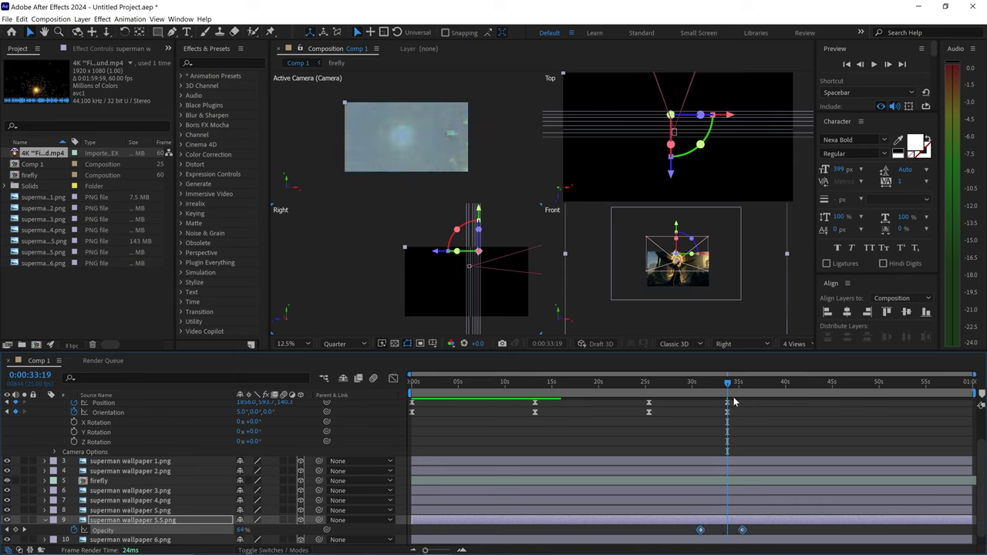
left_click(694, 383)
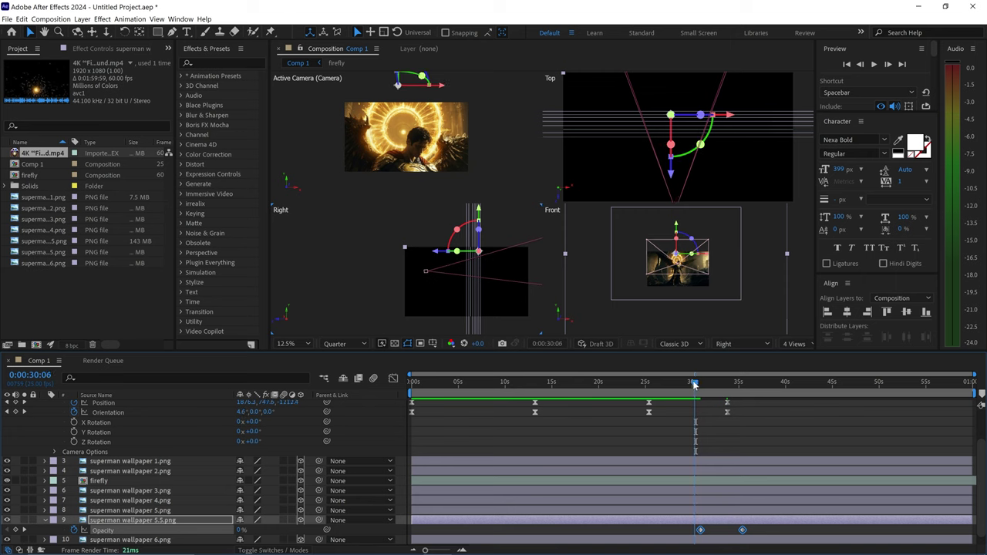
left_click_drag(692, 383, 719, 386)
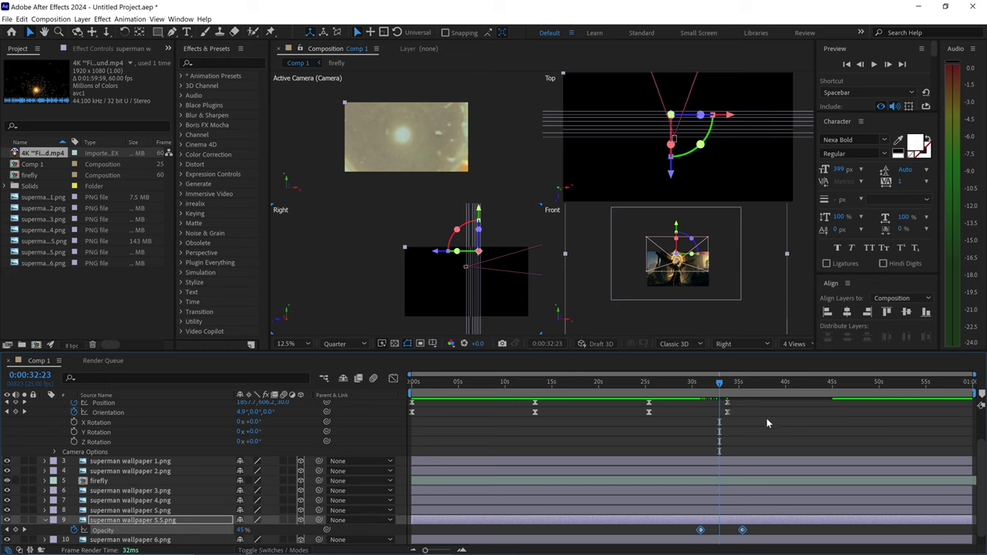
Step: Return to a single view and scale superman wallpaper 5.5.png to 3% on all axes
left_click(782, 345)
left_click(794, 356)
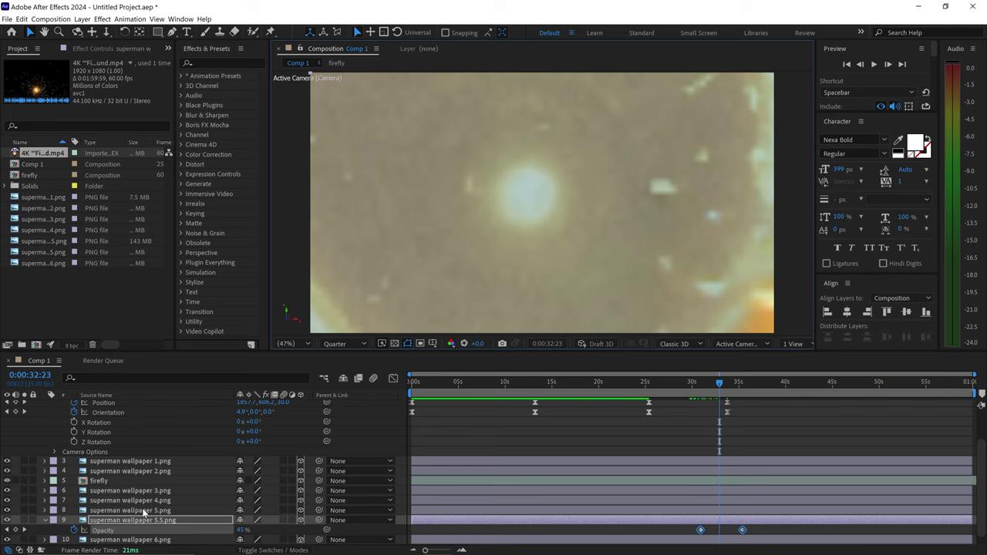
key("s")
left_click(291, 531)
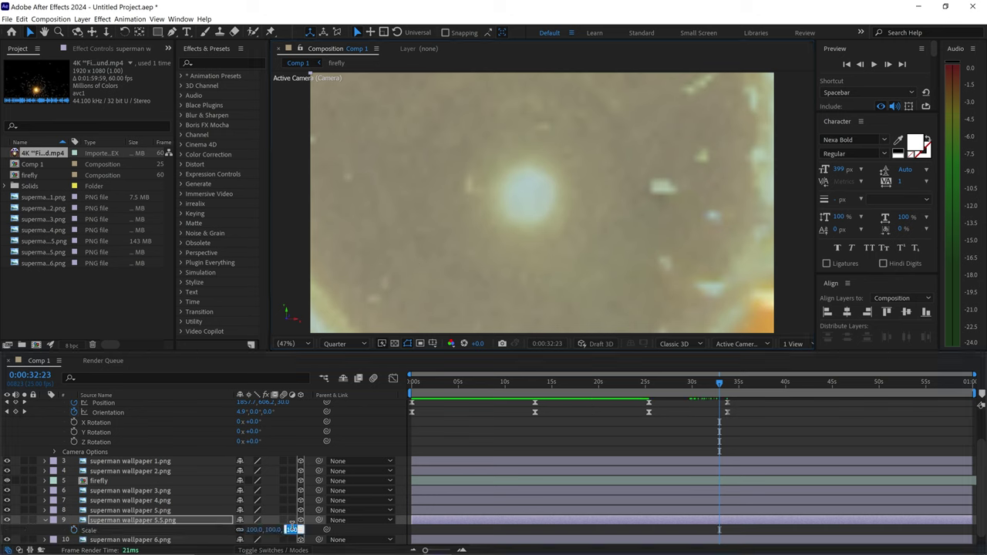
type("3")
left_click(351, 535)
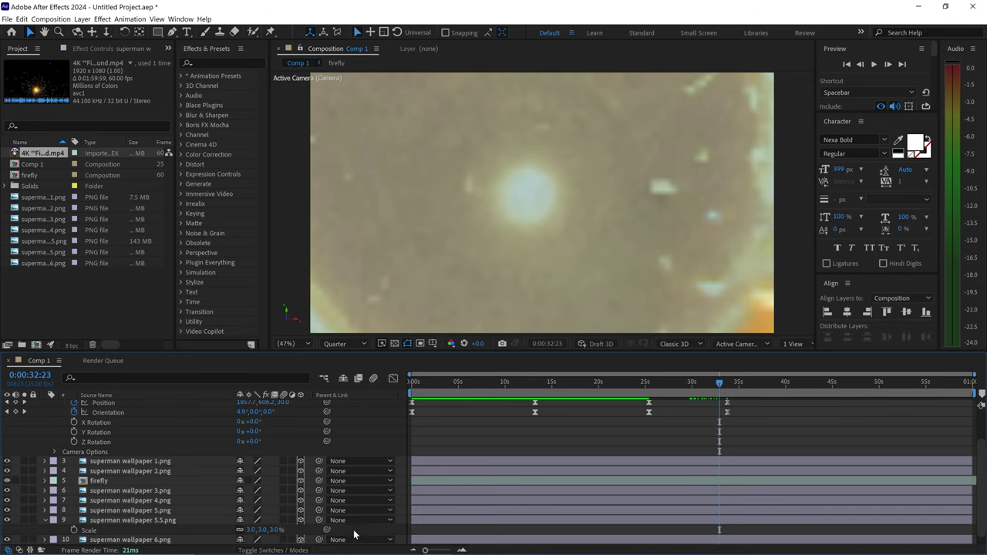
Step: At 0:00:29:00, reposition superman wallpaper 5.5.png behind the halo's centre, to about X 1857 and Y 549
left_click_drag(694, 382, 683, 384)
left_click(152, 522)
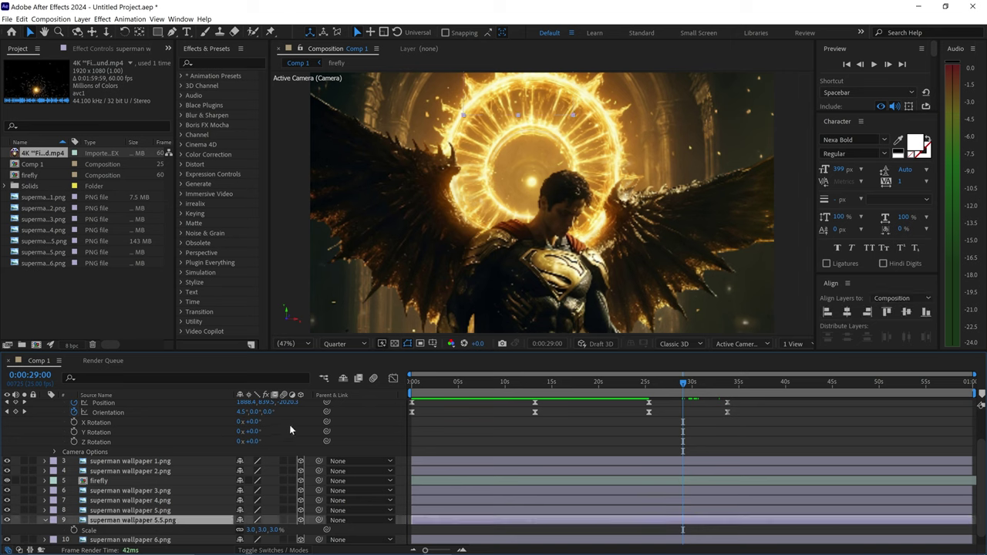
left_click_drag(271, 529, 530, 497)
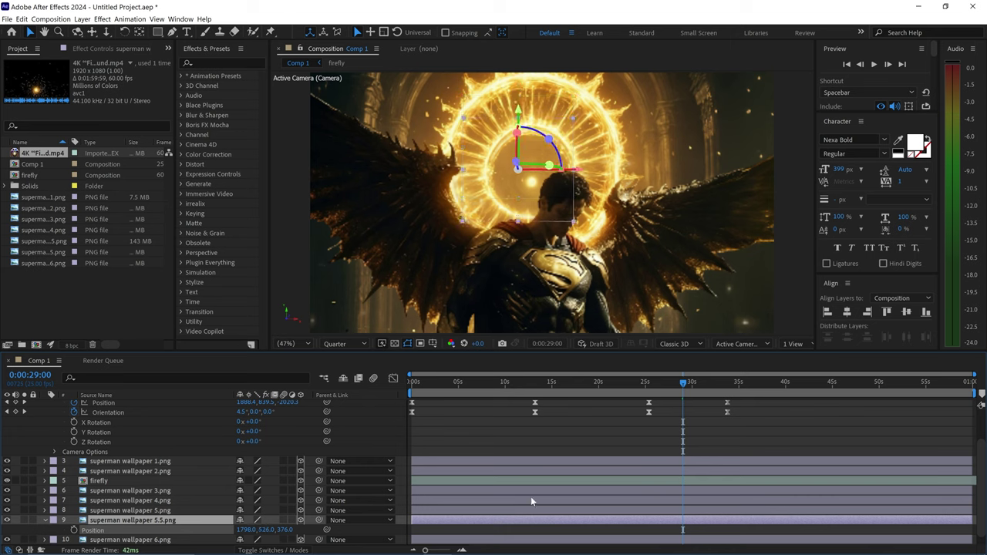
left_click_drag(267, 530, 283, 530)
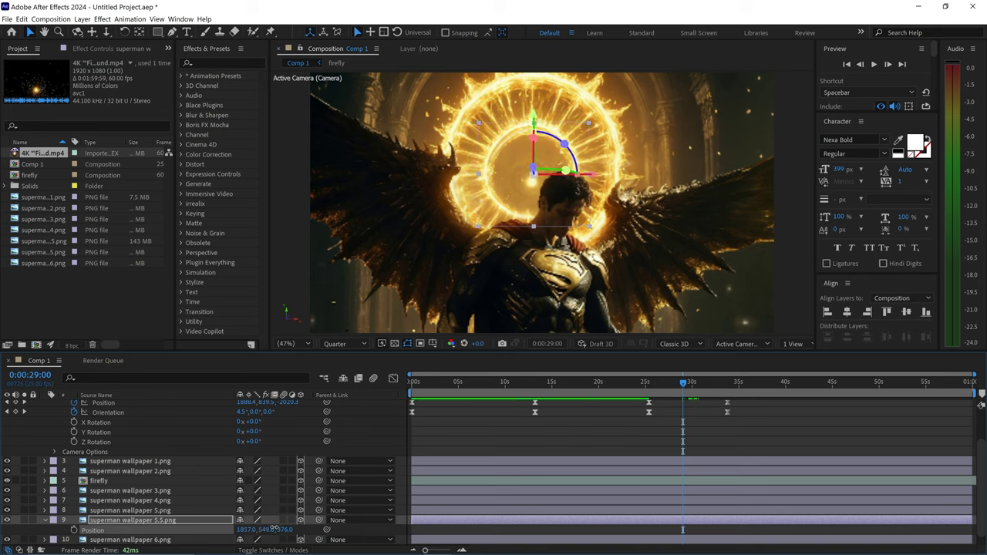
Step: Tilt the Camera upward with a 21.0° X Orientation keyframe at 0:00:35:05 and shift the preceding Orientation keyframe slightly earlier
left_click_drag(692, 385, 742, 387)
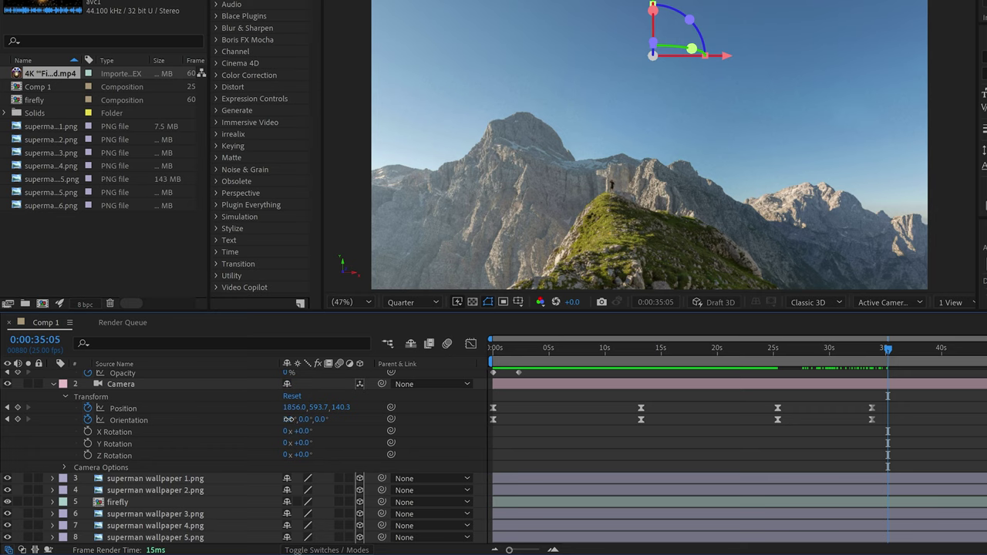
left_click_drag(289, 419, 299, 419)
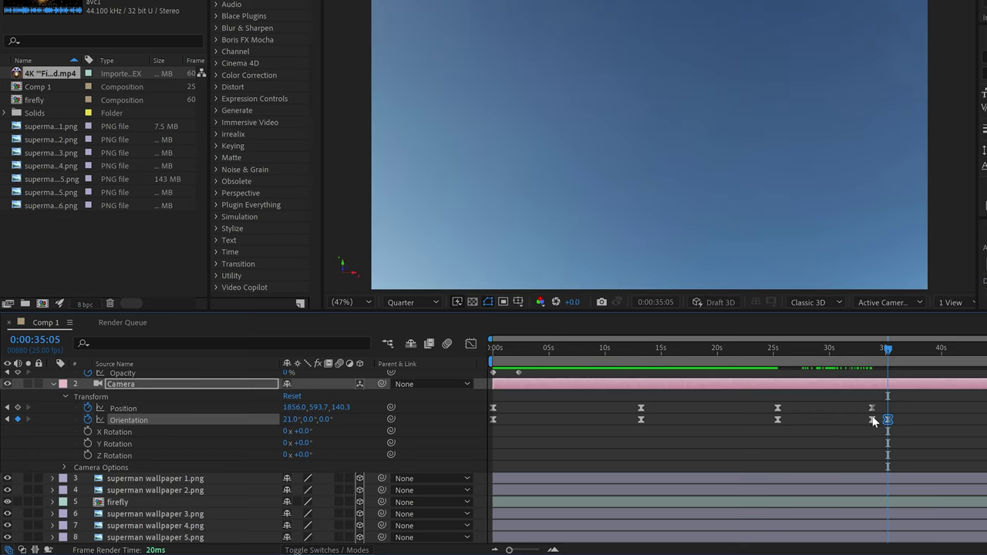
left_click_drag(869, 423, 862, 421)
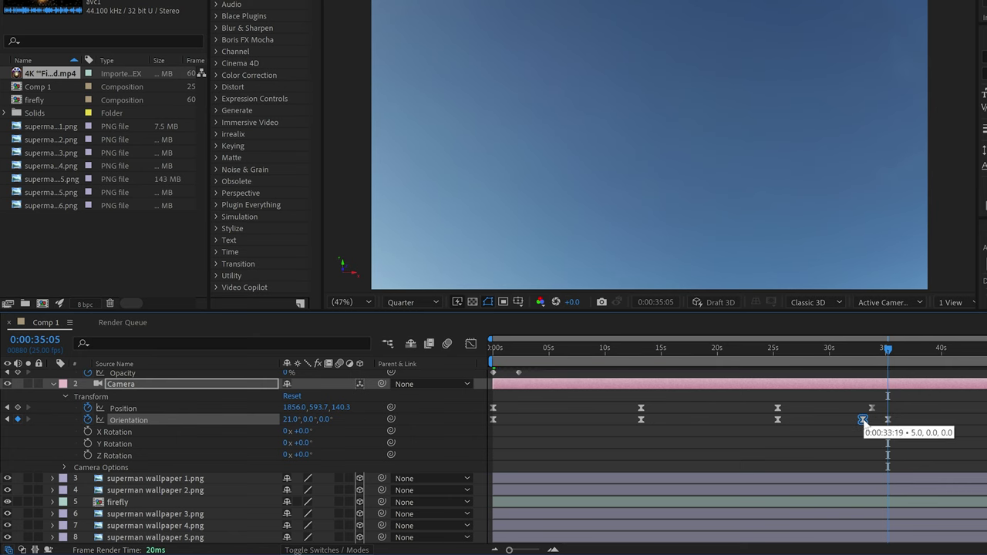
left_click(861, 351)
left_click_drag(861, 351, 882, 360)
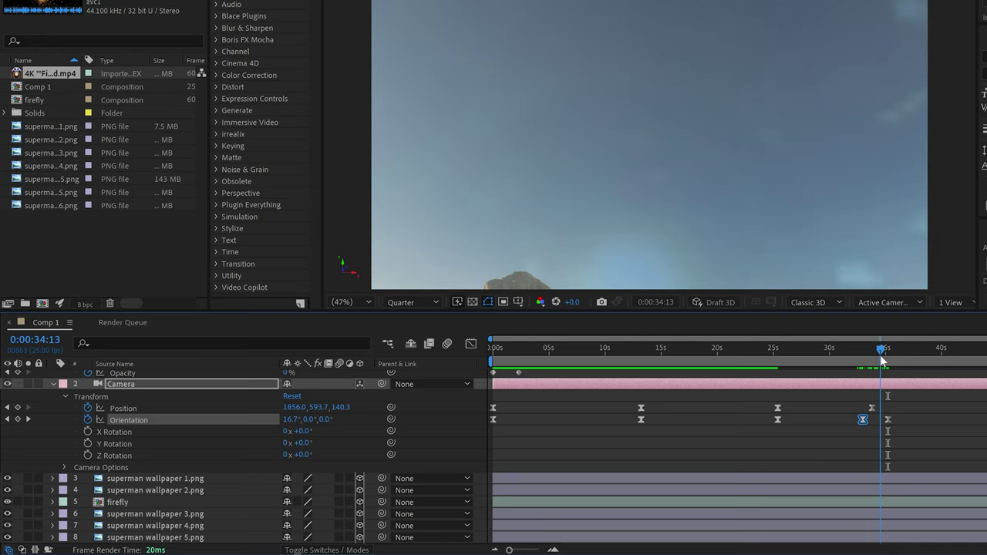
Step: Fade the ending to black by keyframing Black Solid 1's Opacity at 0% on 0:00:34:13 and 100% on 0:00:36:02
scroll(607, 451, "up", 1)
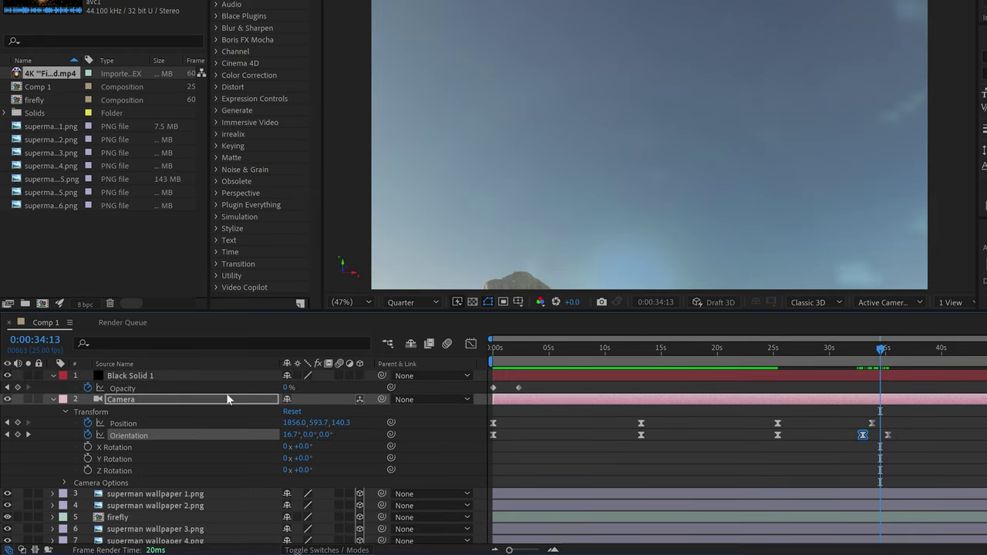
left_click(17, 388)
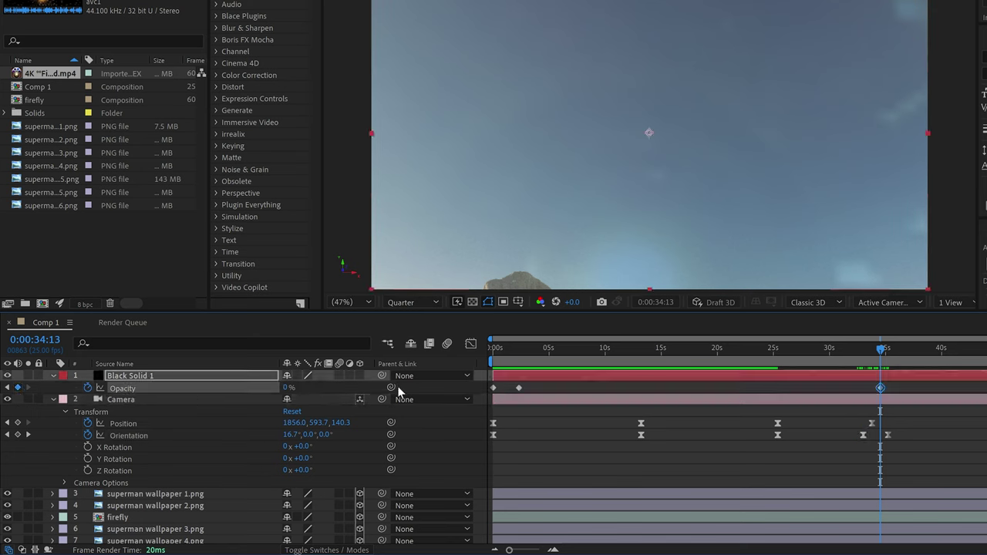
left_click(898, 351)
left_click(284, 388)
type("100")
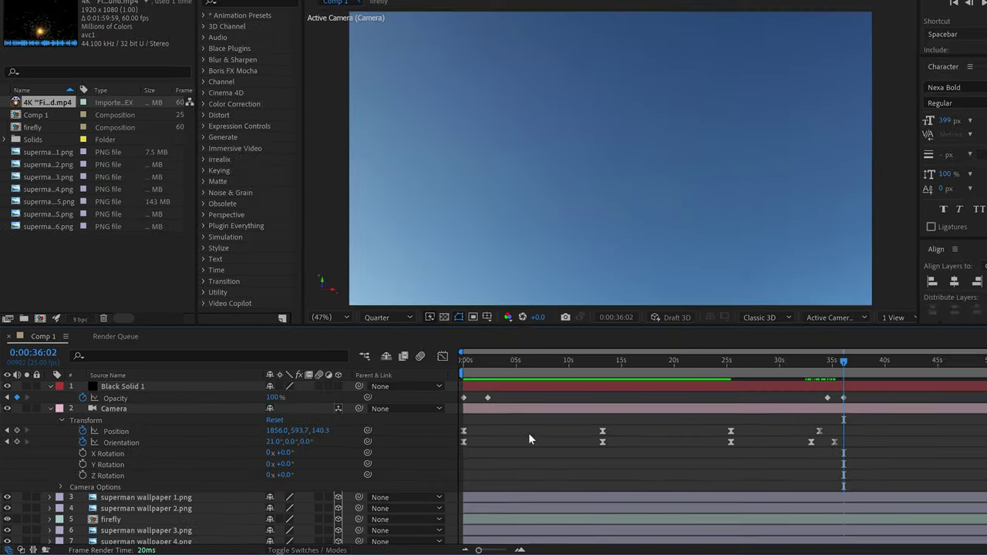
key("Return")
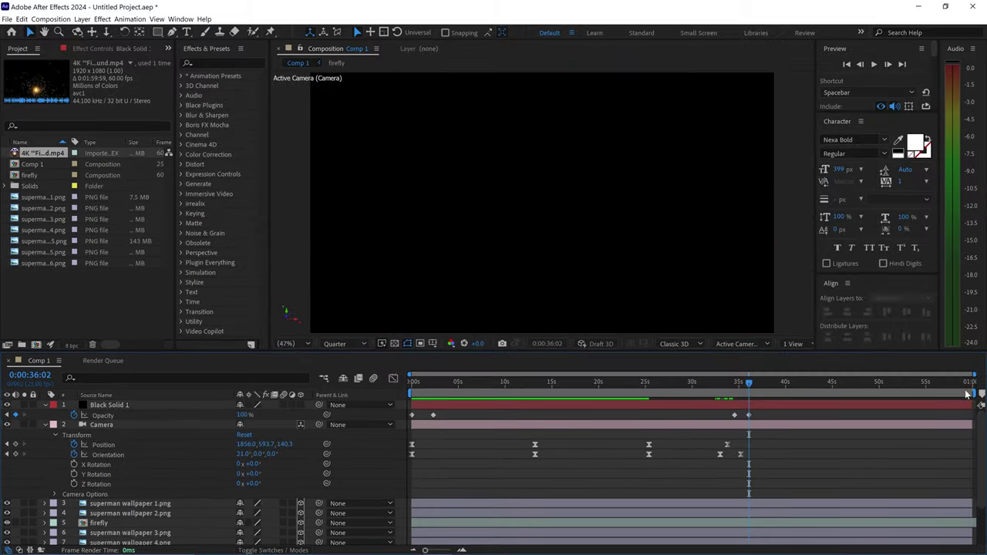
Step: Shorten the work area to end at about 37 seconds and preview the ending from 0:00:32:03
left_click_drag(976, 392, 765, 392)
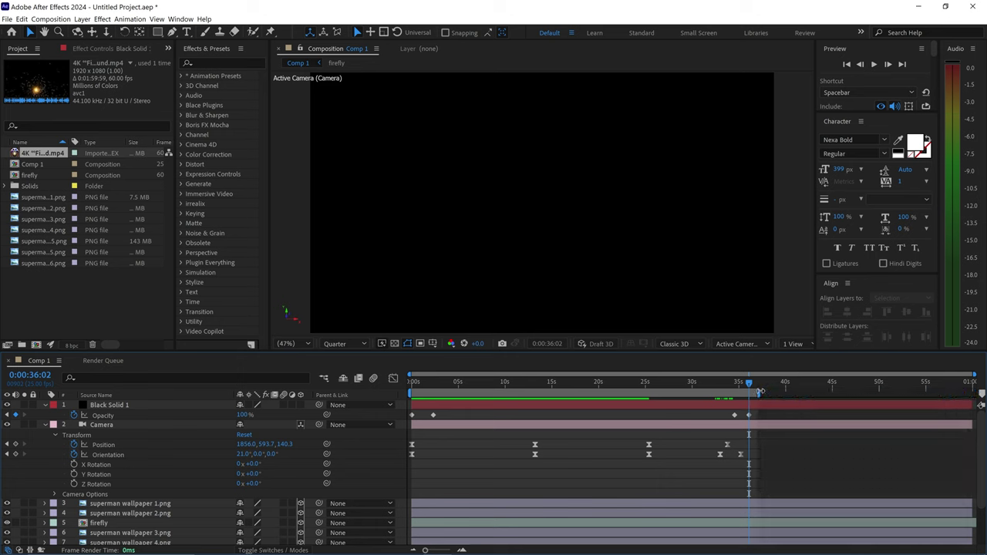
left_click(712, 392)
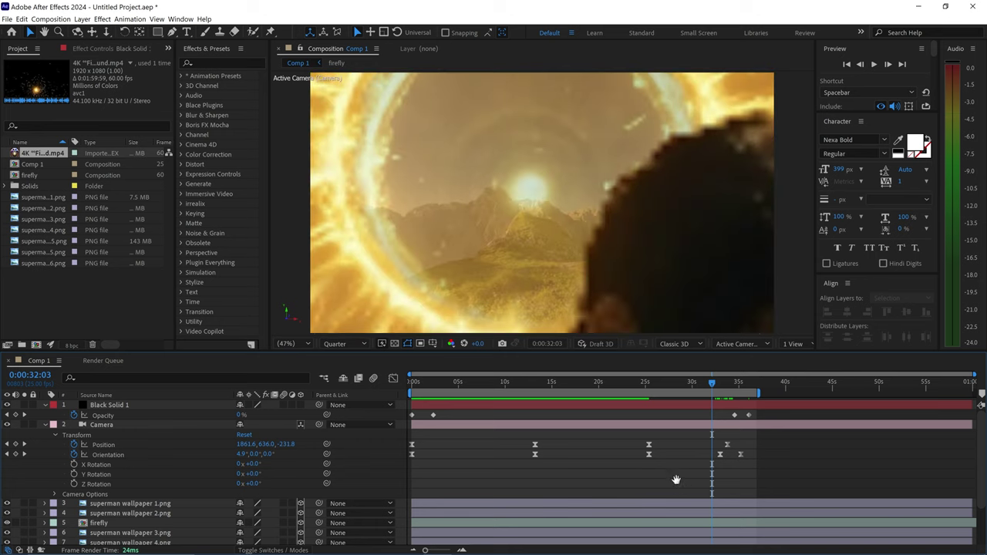
key("space")
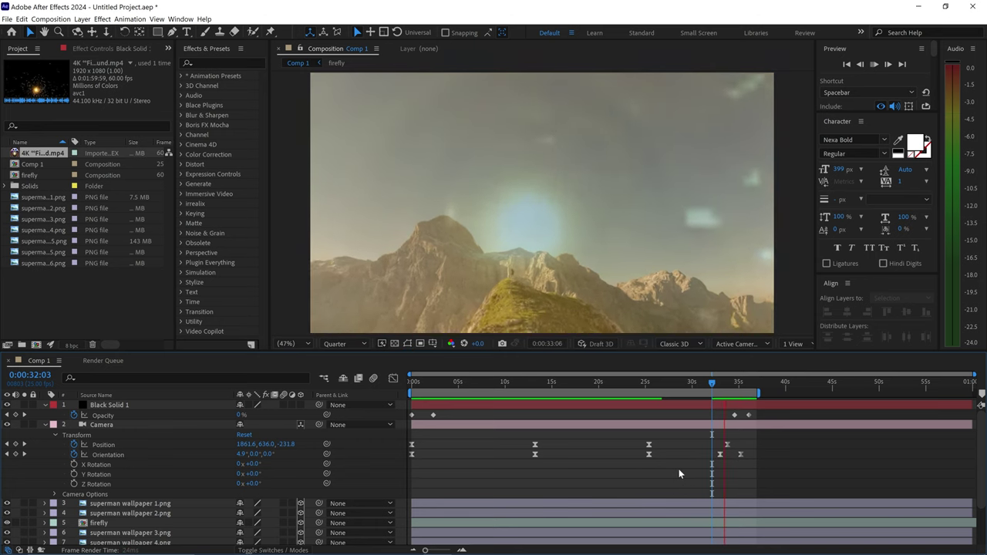
key("space")
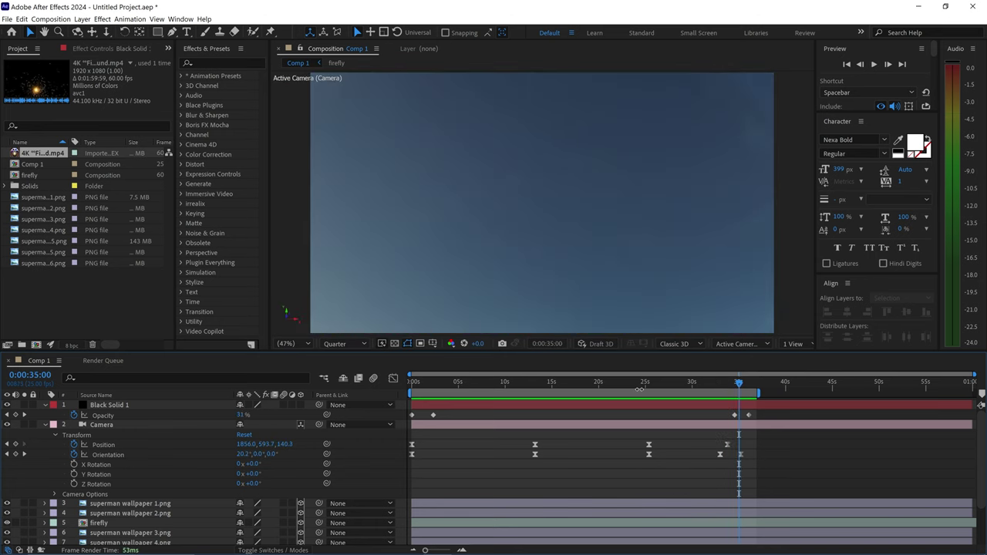
Step: Move Black Solid 1's last Opacity keyframe earlier to about 35.5 seconds, end the work area just after it, and preview the result
left_click_drag(748, 415, 723, 385)
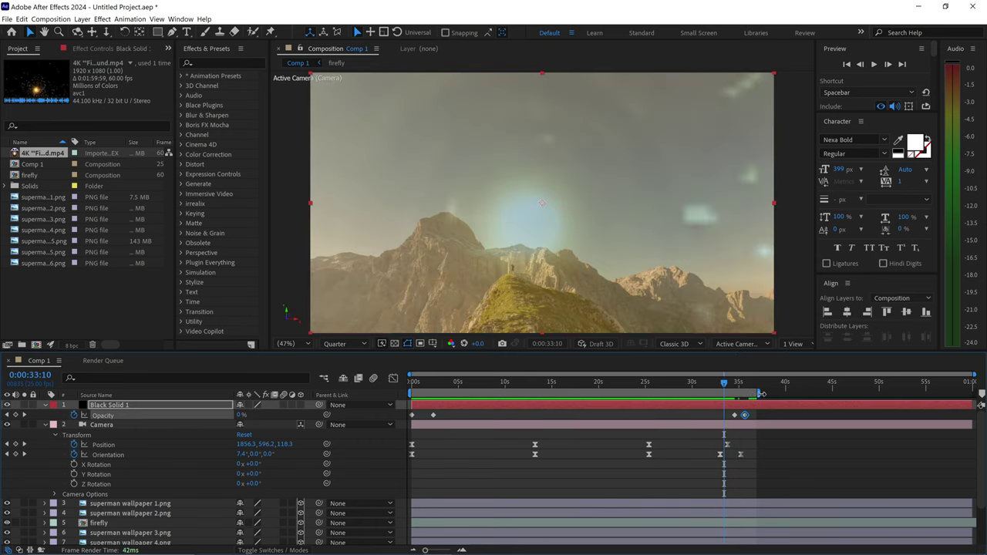
left_click(757, 460)
key("space")
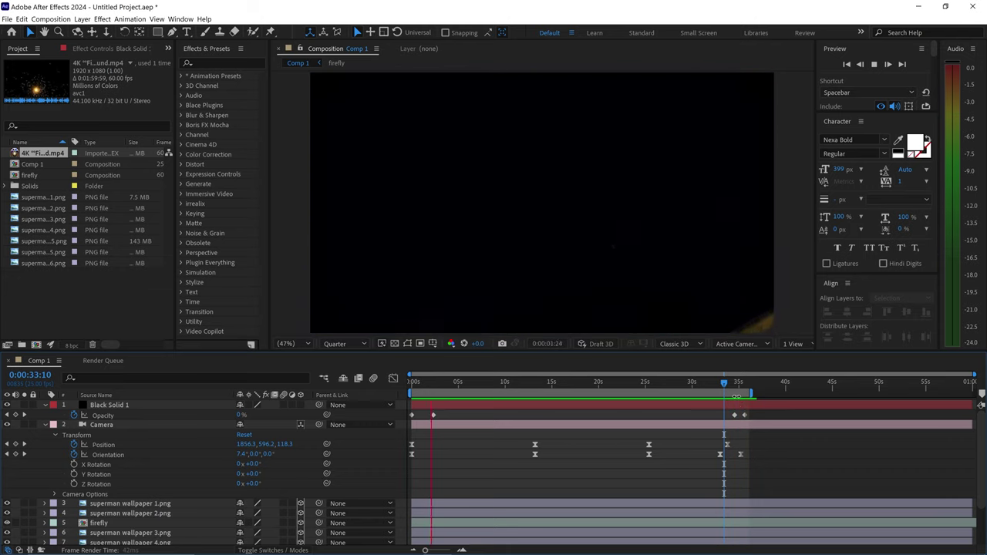
left_click(718, 383)
left_click_drag(717, 382, 711, 382)
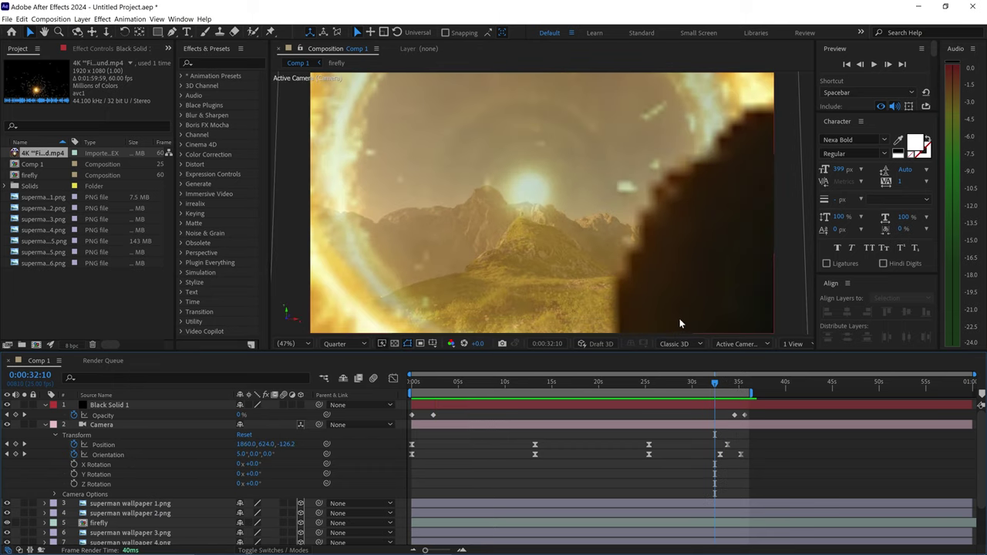
Step: Select the Camera layer and switch the composition viewer to the four-view layout
left_click(109, 424)
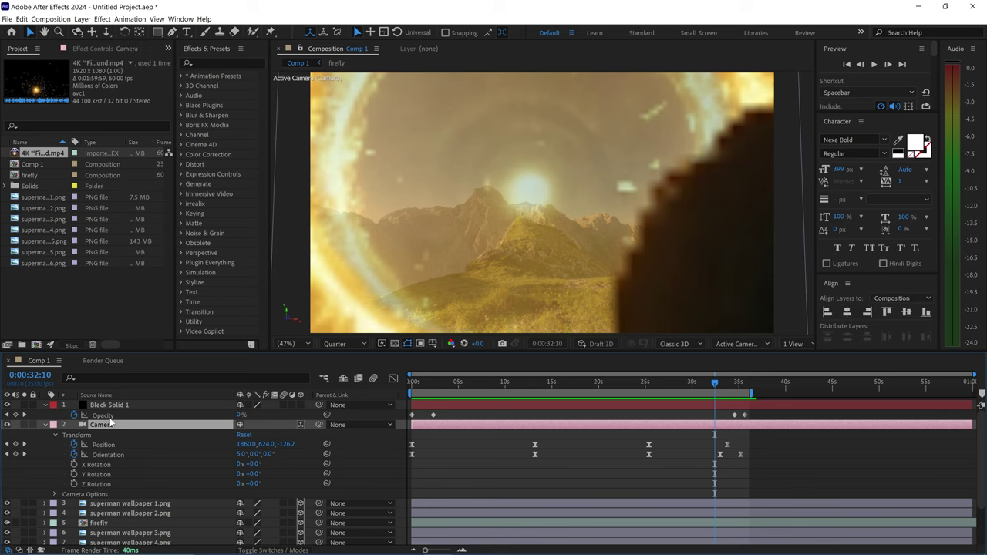
left_click(798, 344)
left_click(802, 394)
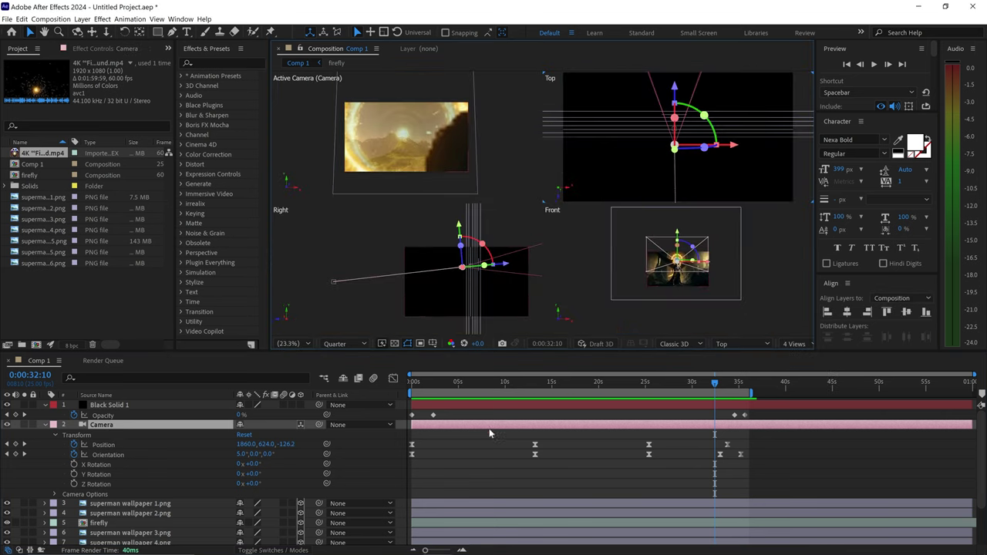
Step: Reshape the Camera's motion path in the Right view by tilting the curve handle of its Position keyframe near 13 seconds
left_click(480, 382)
left_click_drag(528, 383, 539, 383)
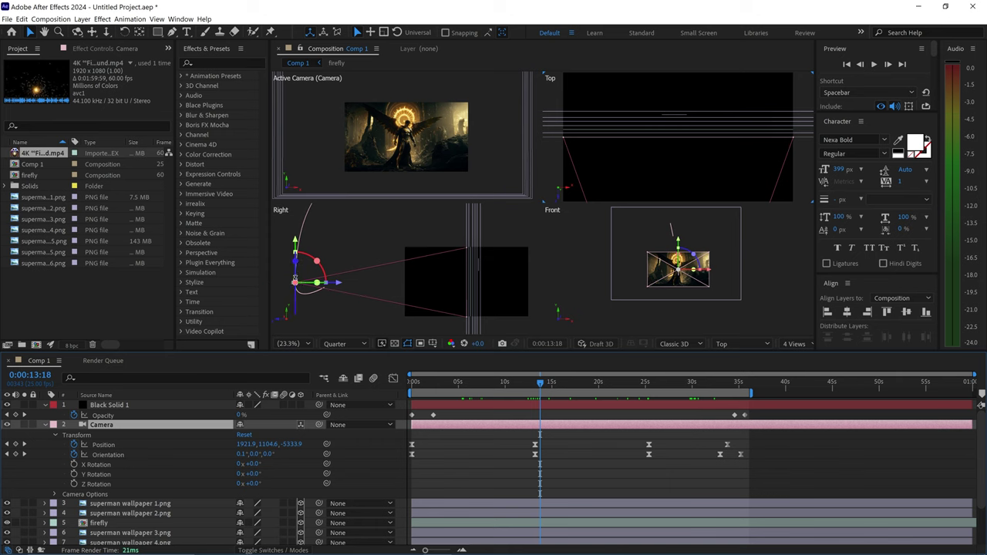
left_click_drag(541, 384, 532, 383)
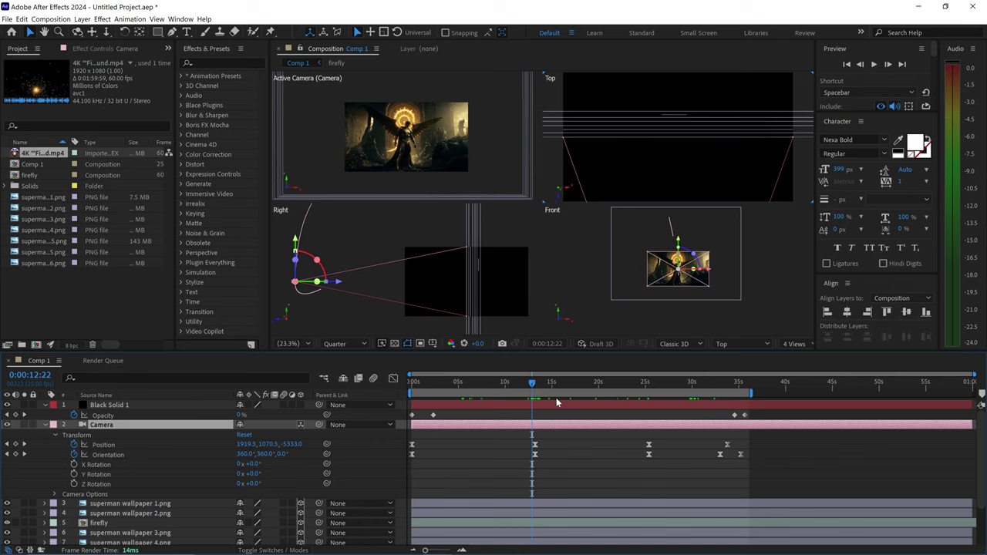
left_click_drag(533, 394, 522, 392)
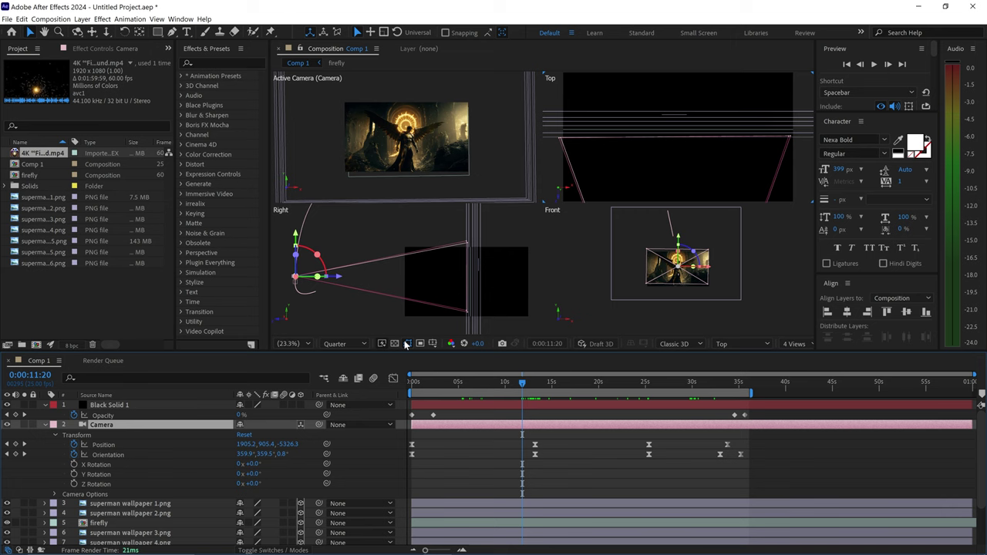
left_click(297, 285)
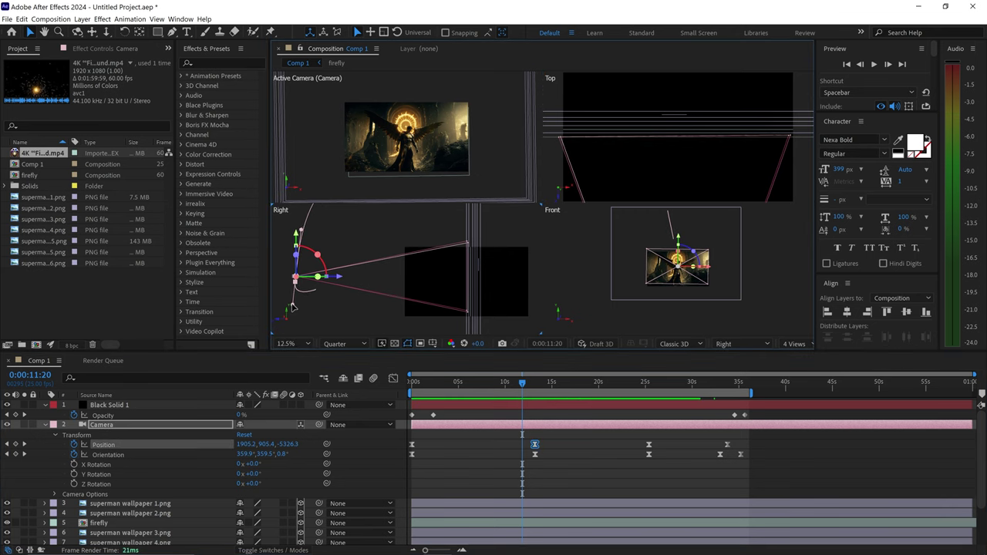
left_click_drag(292, 307, 303, 306)
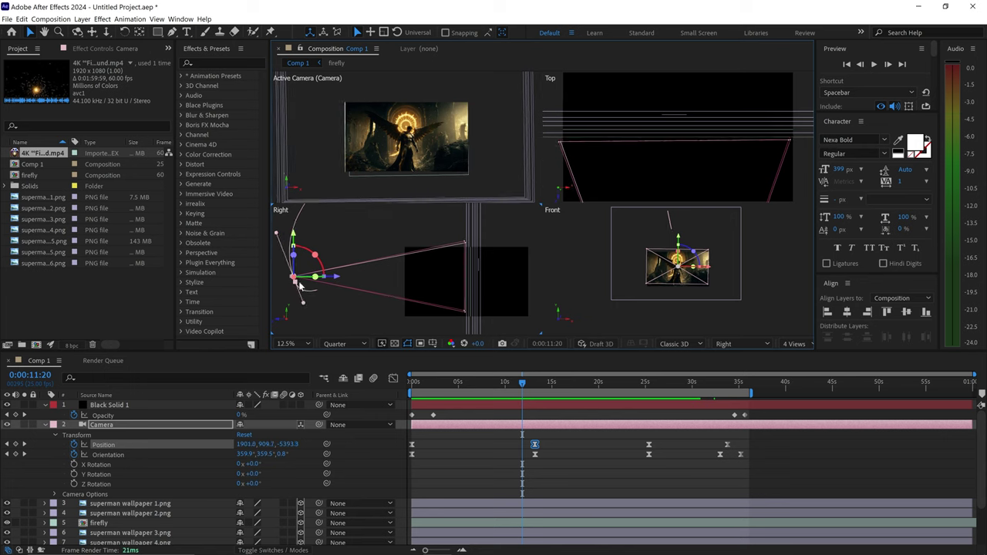
Step: Deselect the Camera, review its flight up to 0:00:32:04 across the four views, and return to the first frame
left_click(565, 434)
left_click(523, 385)
left_click_drag(523, 385, 711, 403)
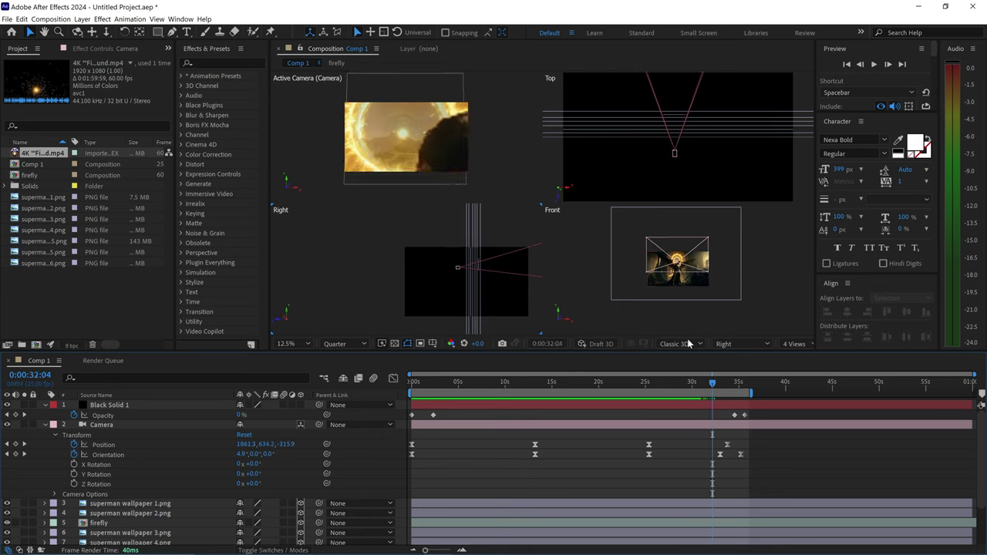
left_click(846, 64)
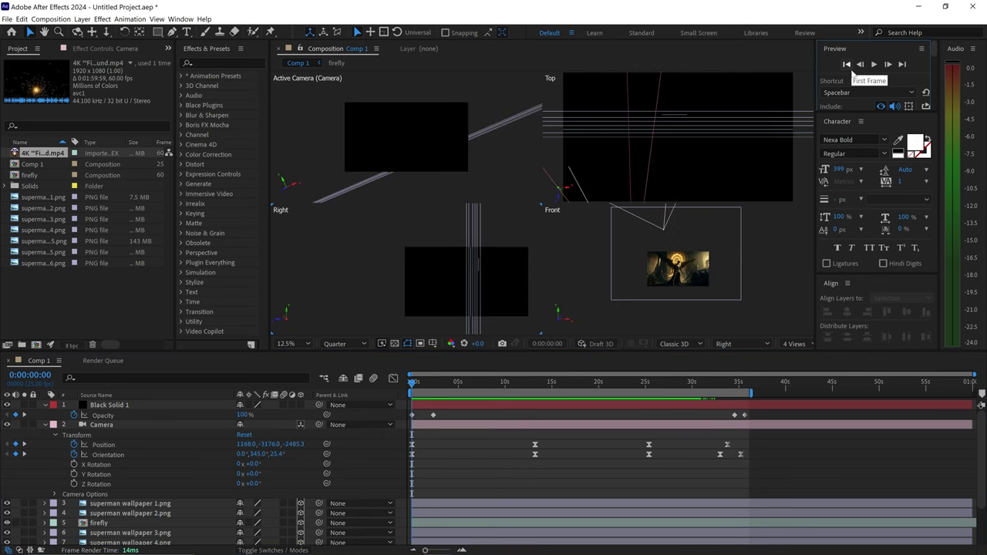
Step: At 0:00:07:01, enable motion blur for the composition and on the superman wallpaper 1, 2, 3, 4, 5, 5.5 and 6 layers
left_click(477, 383)
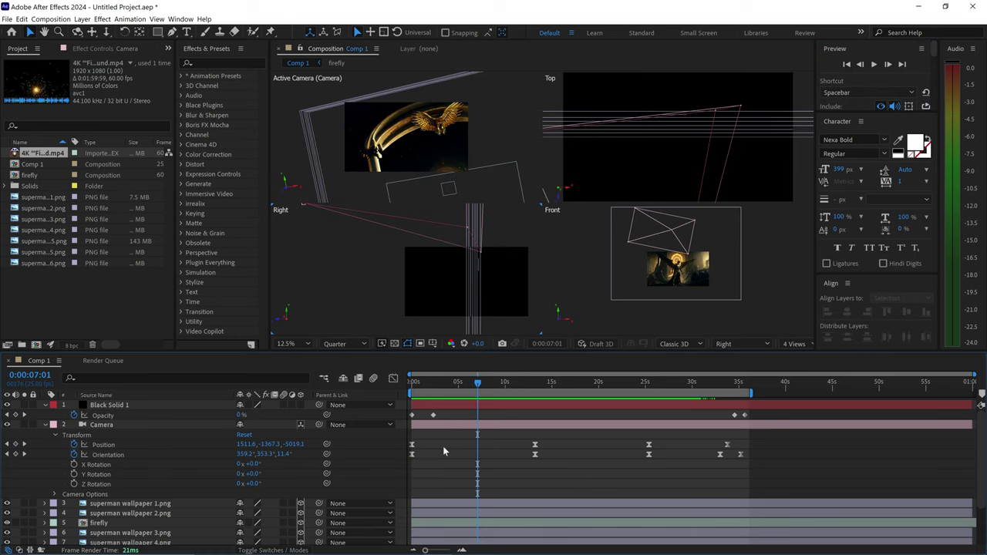
scroll(445, 456, "down", 3)
scroll(445, 457, "down", 2)
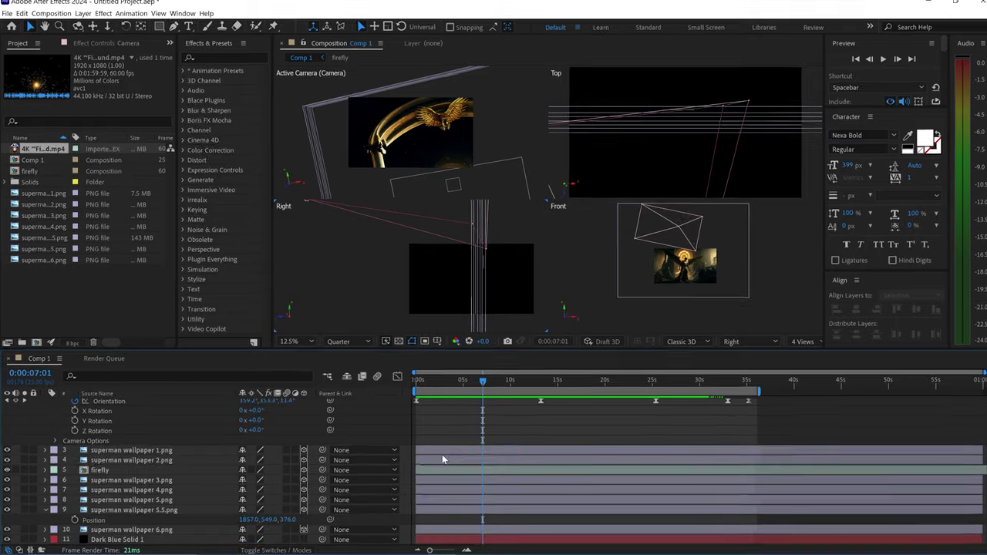
left_click(154, 451)
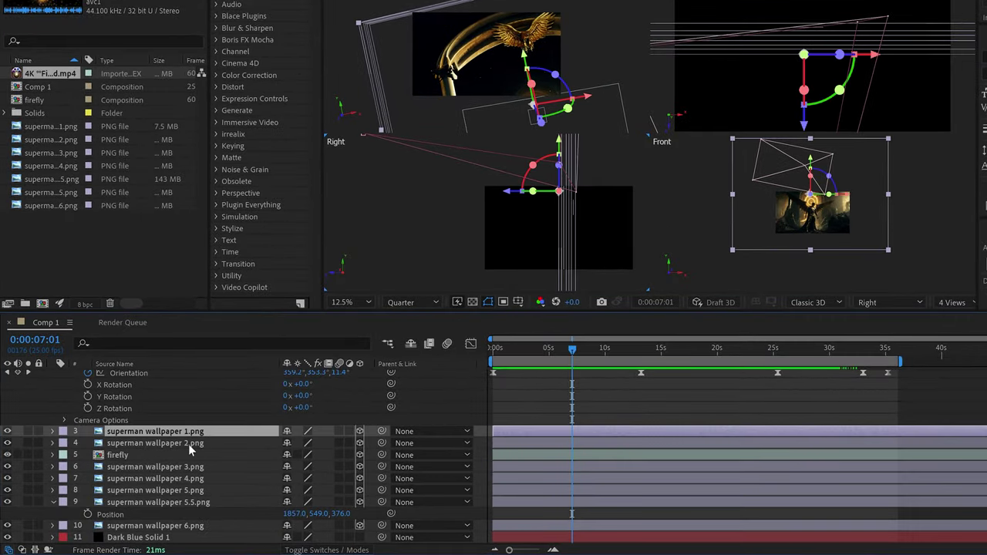
left_click(188, 444, "shift")
left_click(199, 467, "shift")
left_click(200, 479, "shift")
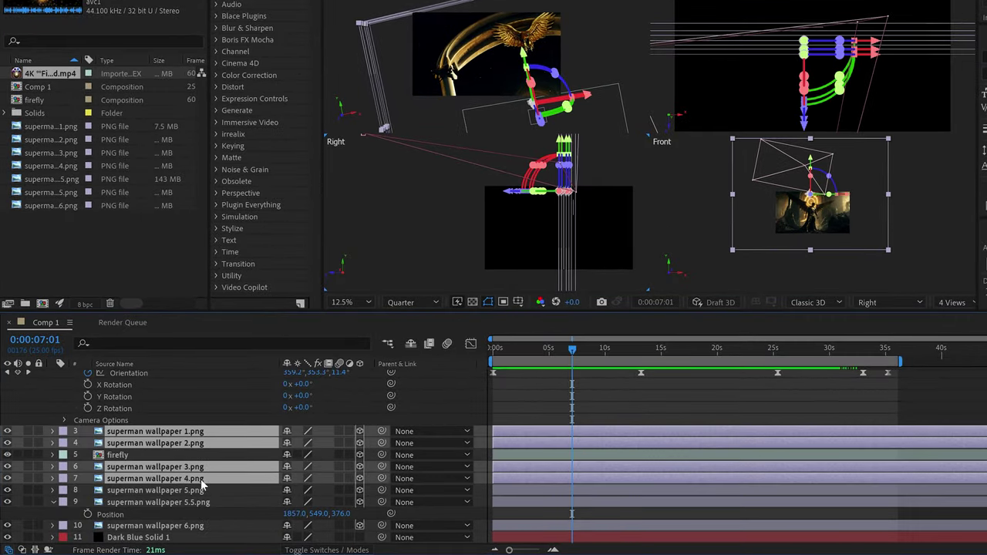
left_click(200, 490, "shift")
left_click(196, 503, "shift")
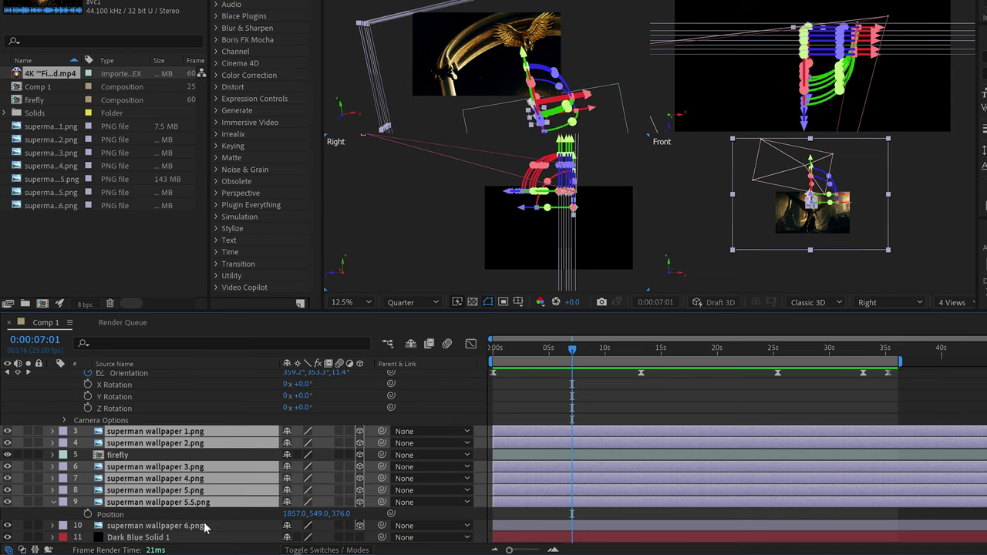
left_click(199, 527, "shift")
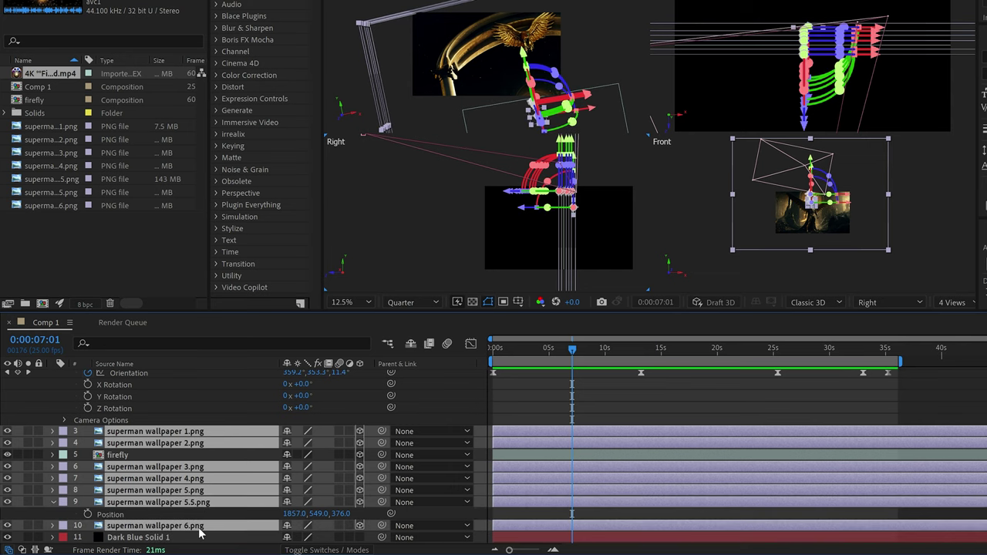
left_click(340, 431)
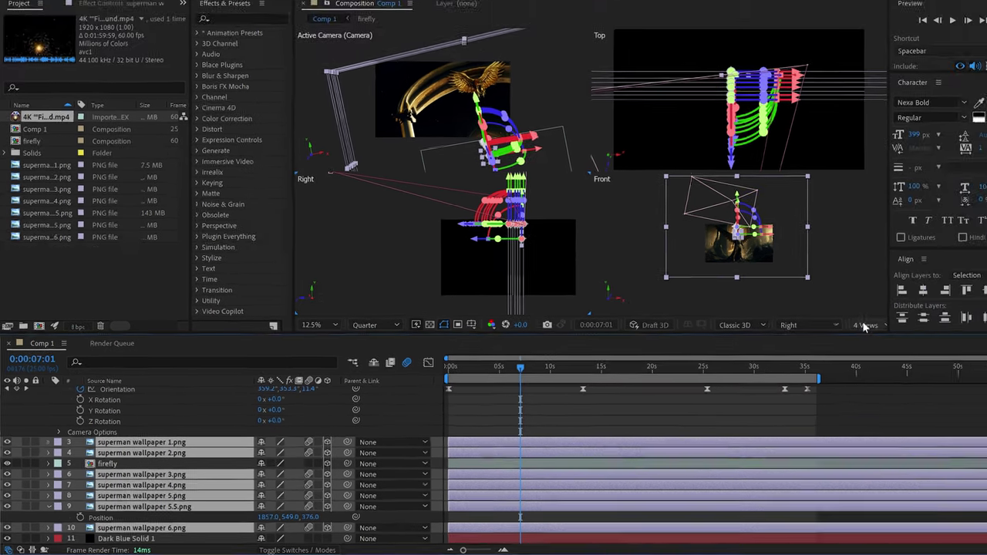
Step: Return the composition viewer to a single Active Camera view and deselect the wallpaper layers
left_click(952, 303)
left_click(799, 355)
left_click(507, 422)
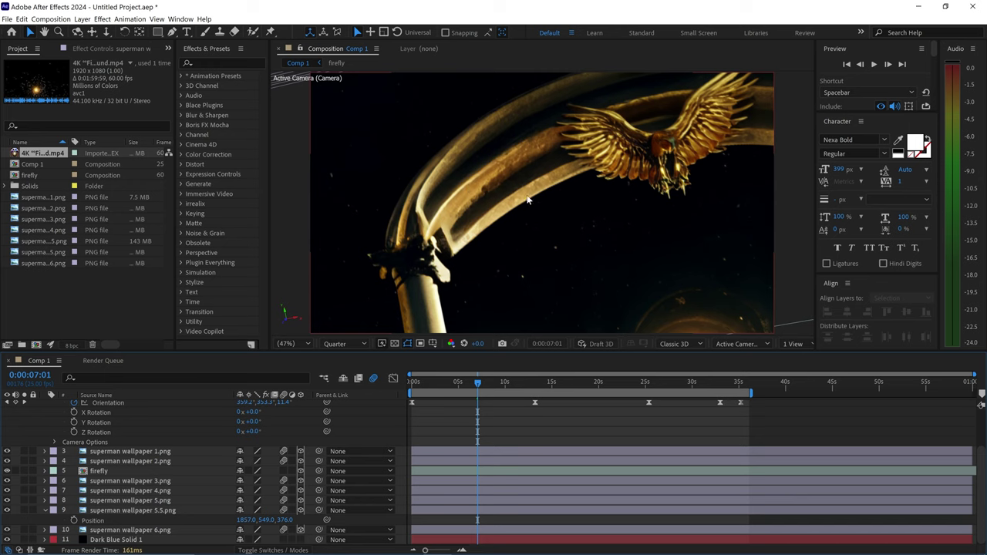
Step: Preview the motion-blurred opening from the first frame twice, and inspect the frame at 0:00:08:09
key("Home")
key("space")
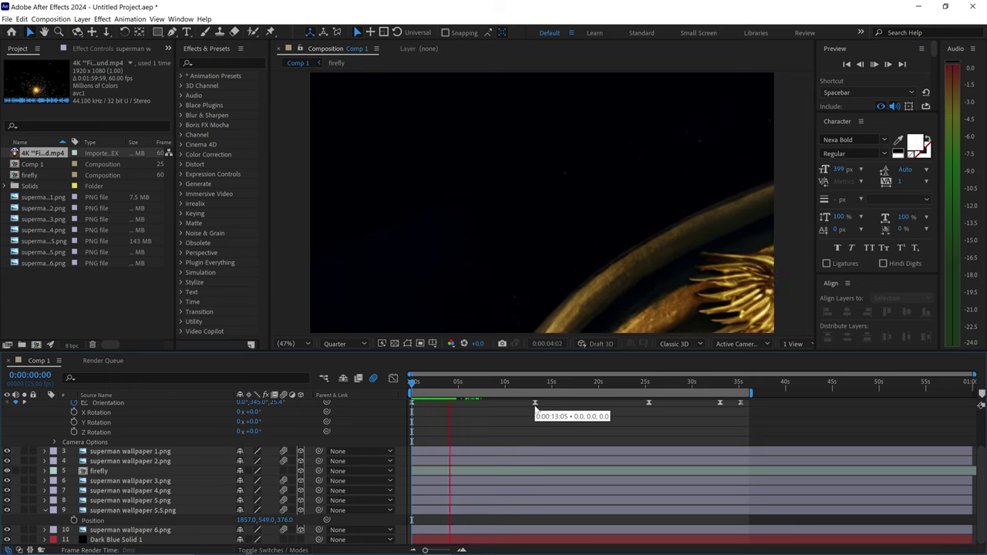
key("space")
left_click(846, 64)
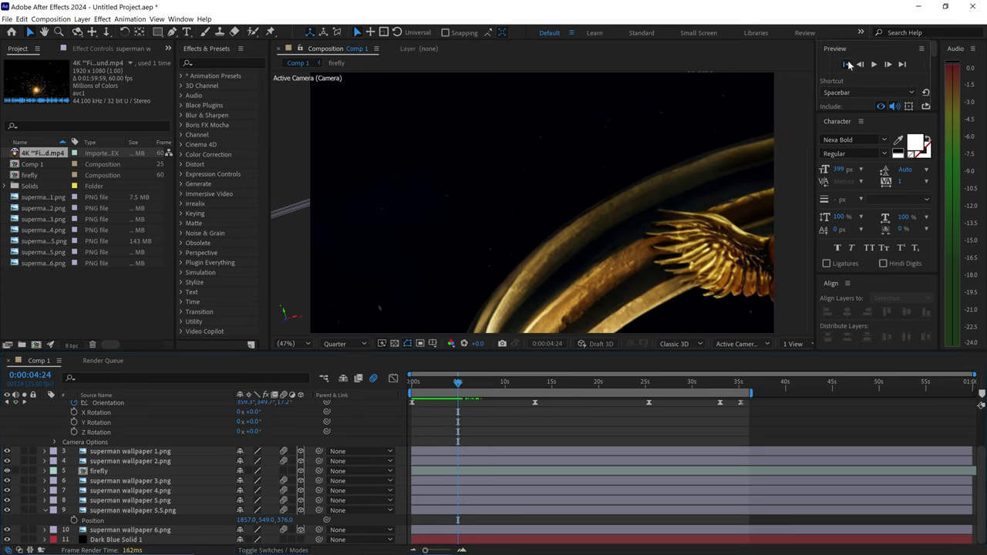
key("space")
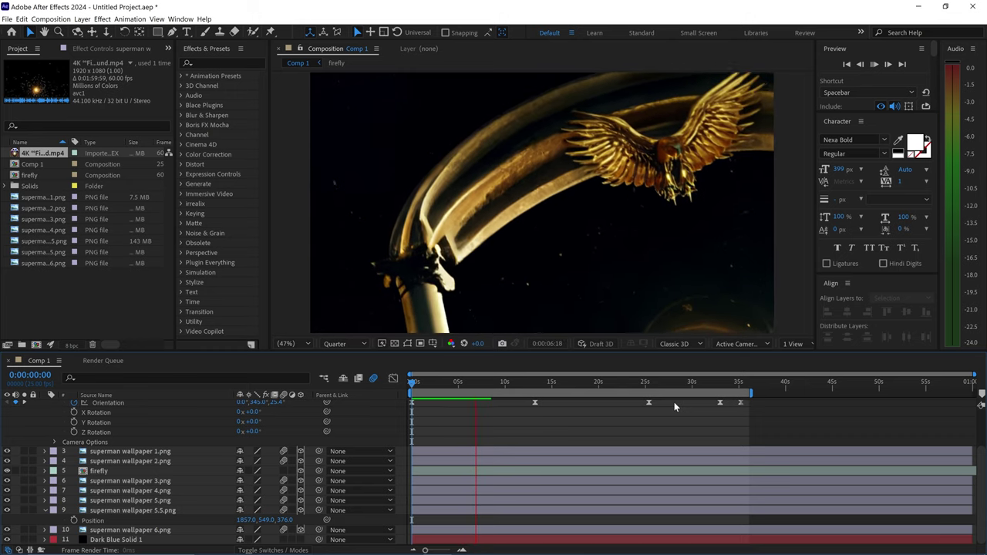
key("space")
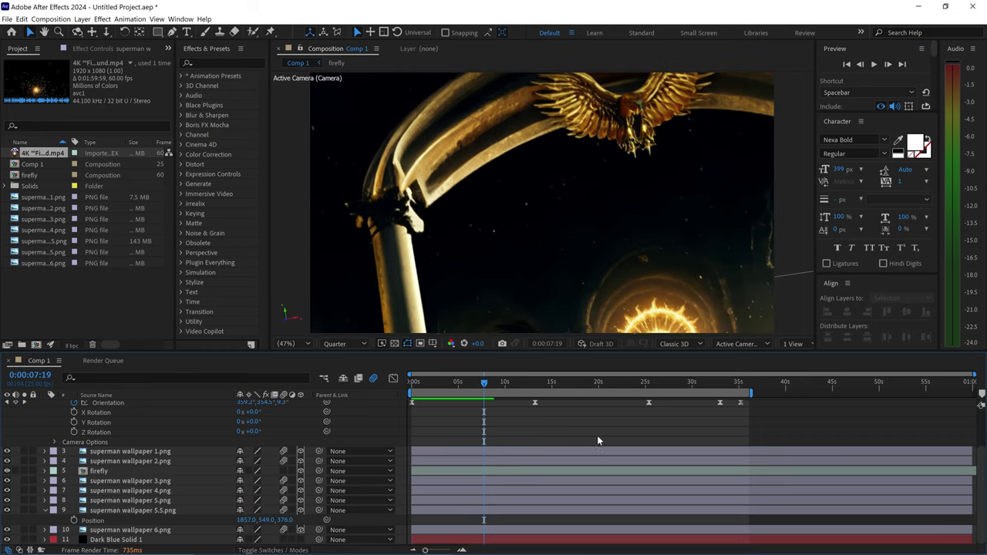
left_click_drag(487, 384, 492, 384)
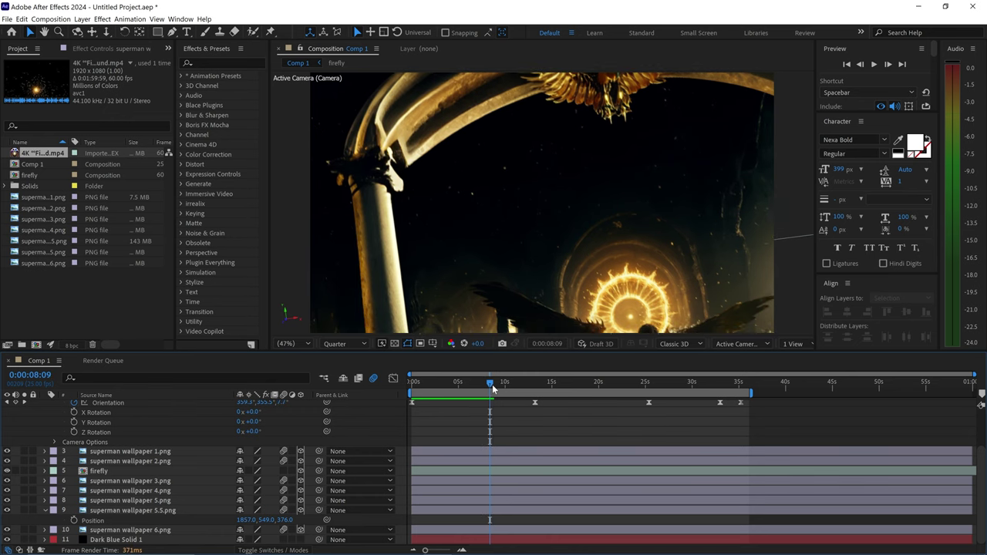